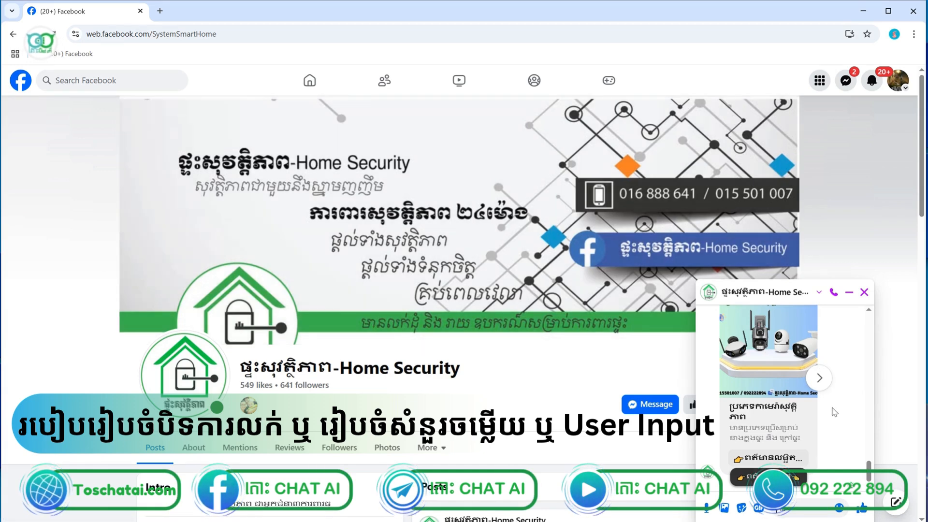
# Move to the next product card in the Messenger chat and ask the bot for its details
pyautogui.scroll(8, 835, 413)
pyautogui.scroll(-8, 835, 412)
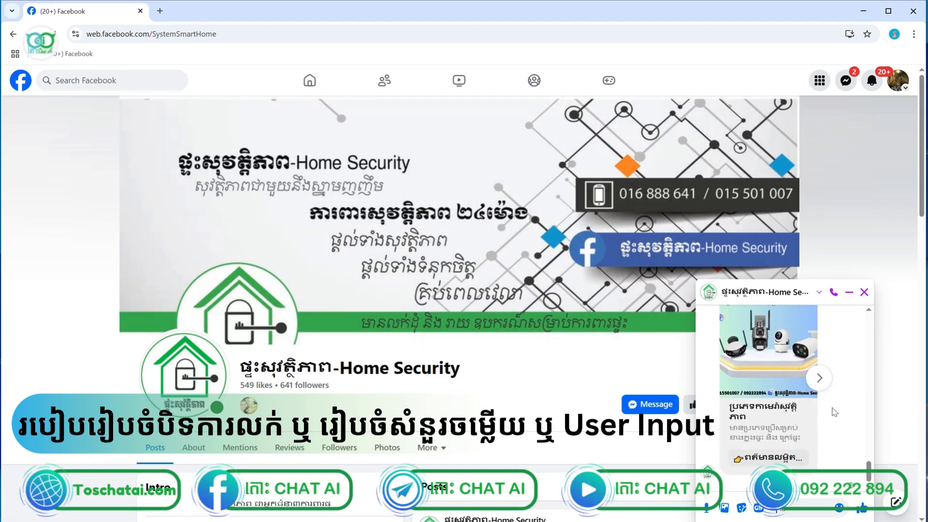
pyautogui.click(820, 378)
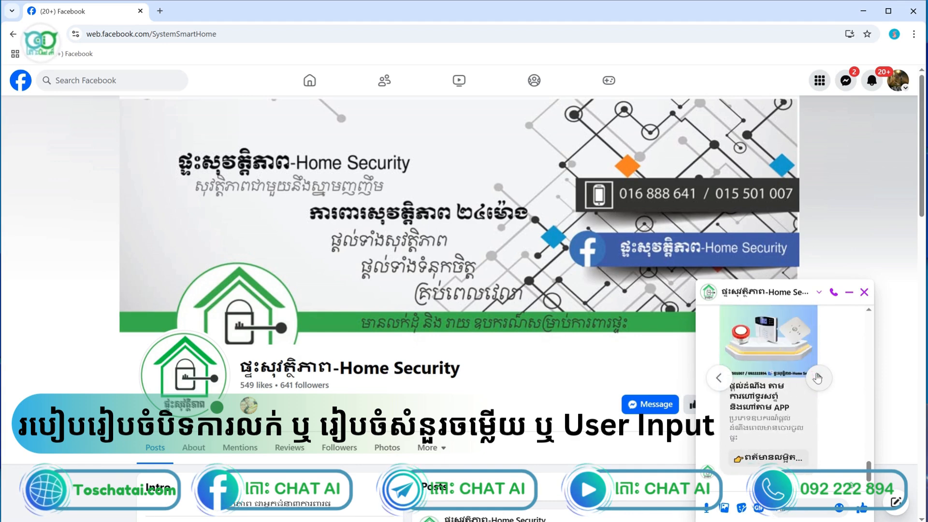
pyautogui.click(774, 457)
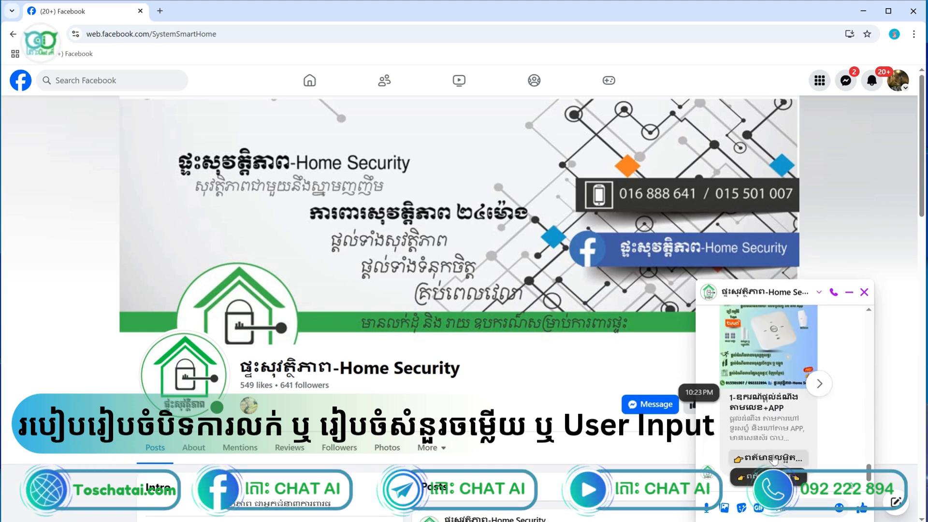
# Request details for the alarm product card and scroll through the bot's text, voice and image replies
pyautogui.click(824, 390)
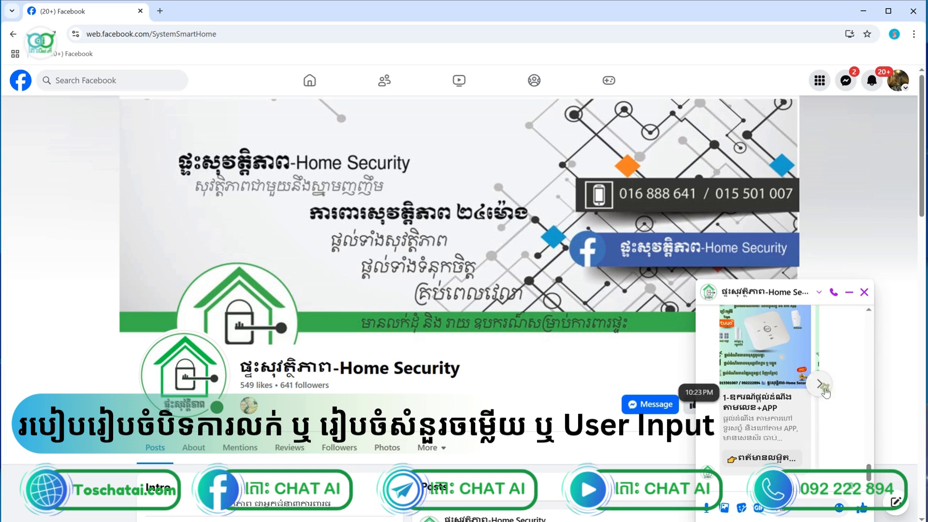
pyautogui.click(771, 458)
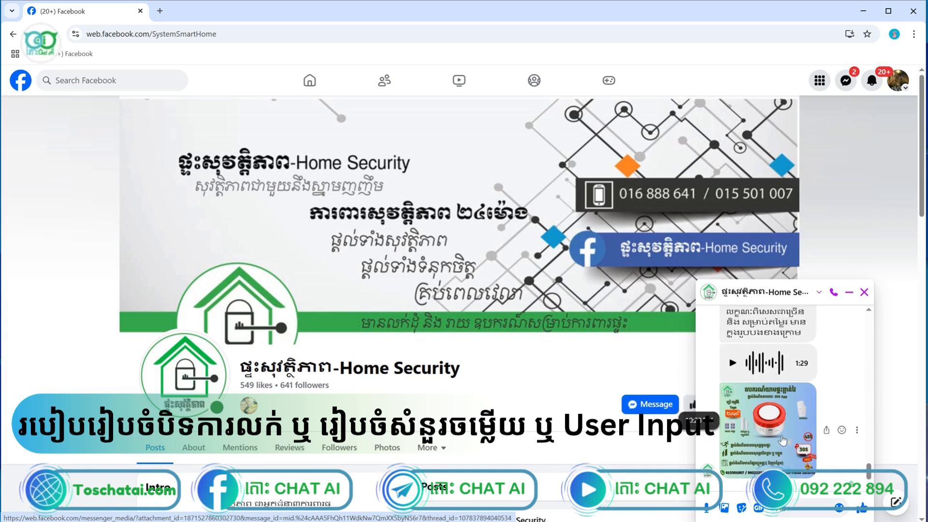
pyautogui.scroll(-3, 782, 440)
pyautogui.scroll(2, 782, 435)
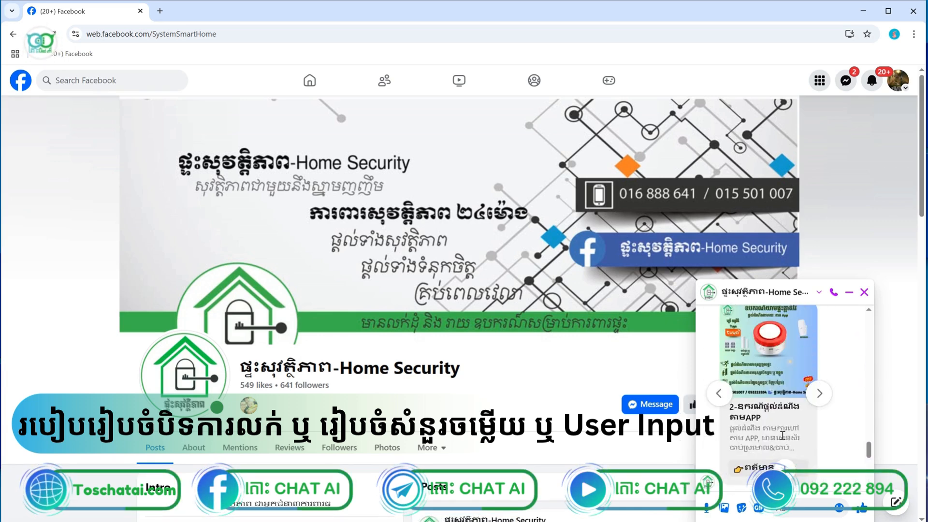
pyautogui.scroll(3, 782, 435)
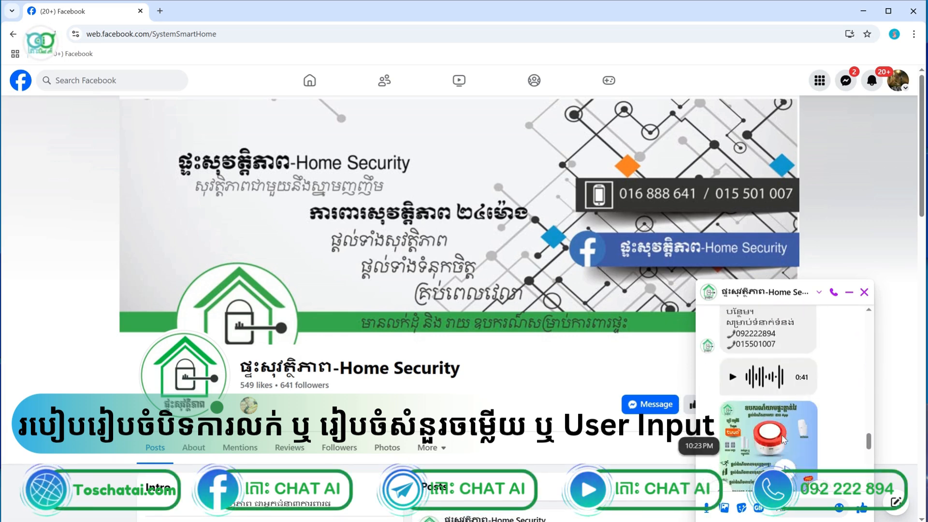
pyautogui.scroll(-2, 782, 438)
pyautogui.scroll(2, 782, 440)
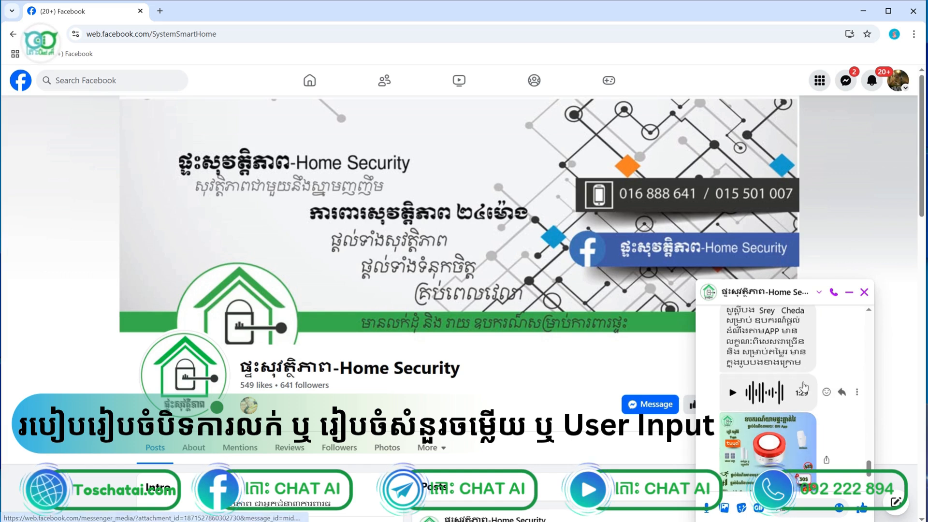
pyautogui.scroll(-1, 795, 394)
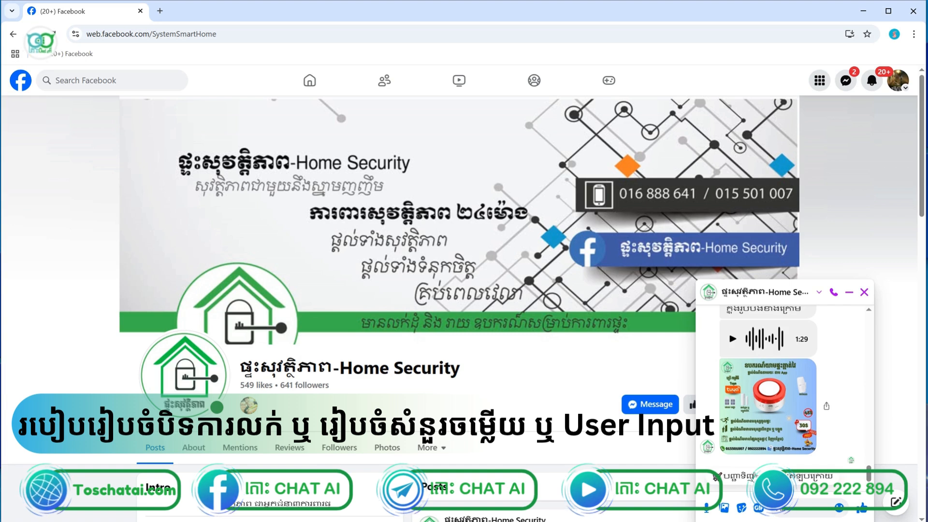
# Order the first product option in a quantity of two sets
pyautogui.click(743, 480)
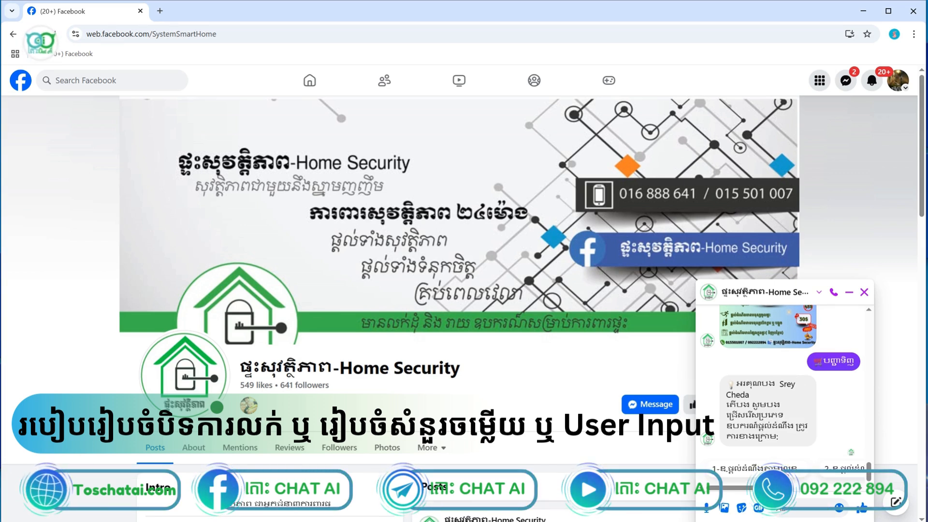
pyautogui.click(784, 469)
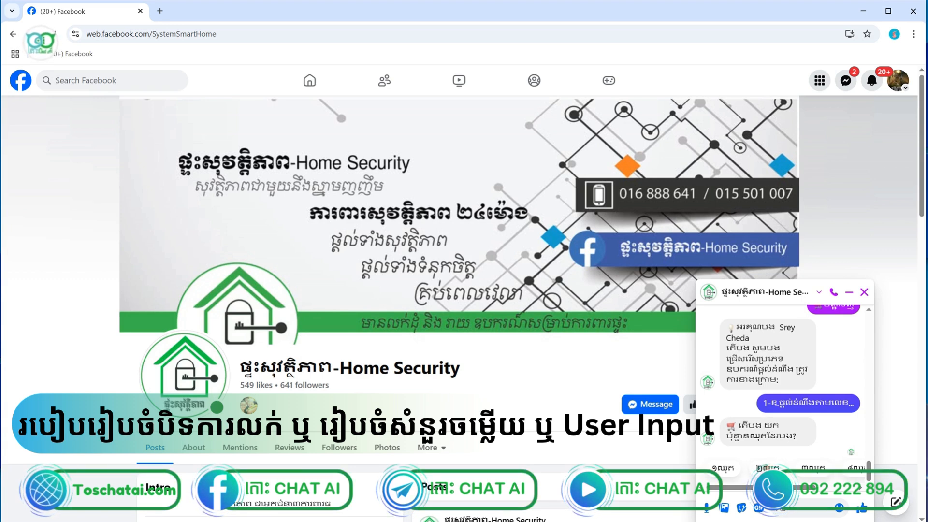
pyautogui.click(767, 469)
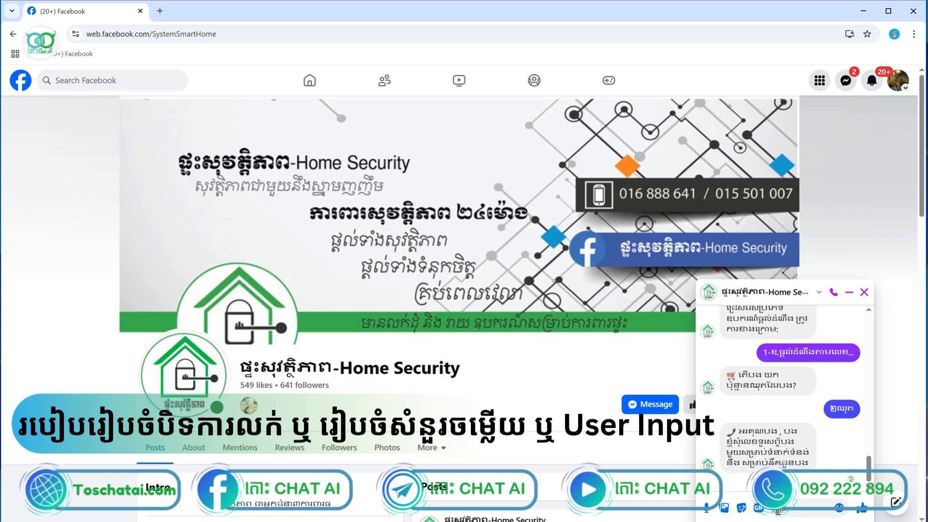
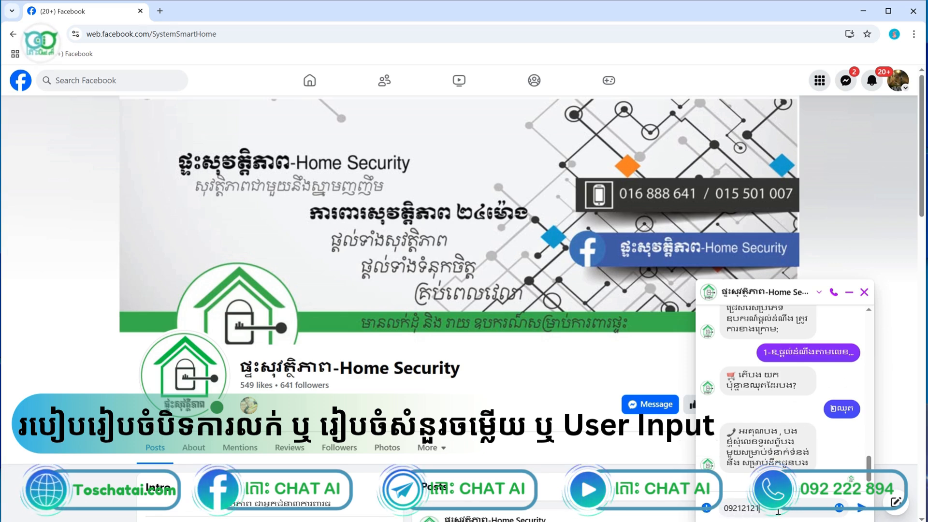
# Send the bot a contact phone number, then the delivery location Phnom Penh
pyautogui.press('Return')
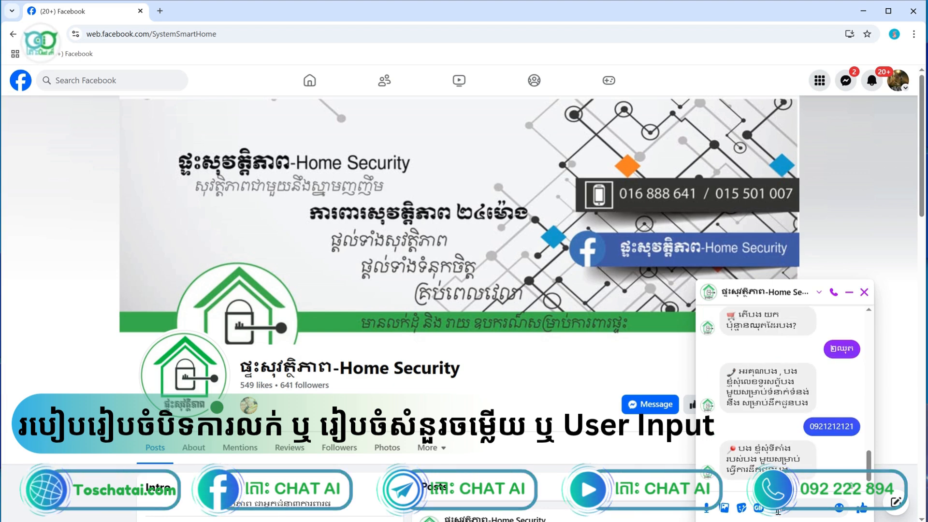
pyautogui.write('Phno')
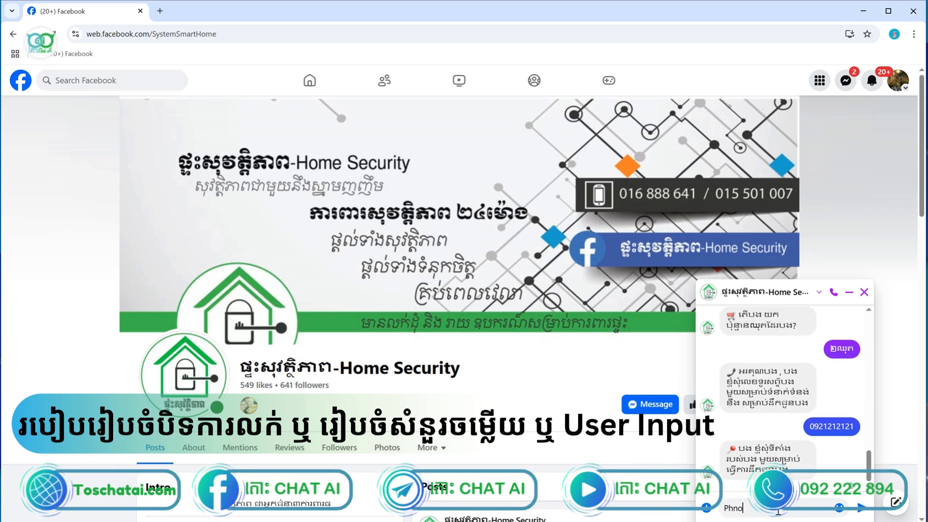
pyautogui.write('m ow')
pyautogui.press('BackSpace')
pyautogui.press('BackSpace')
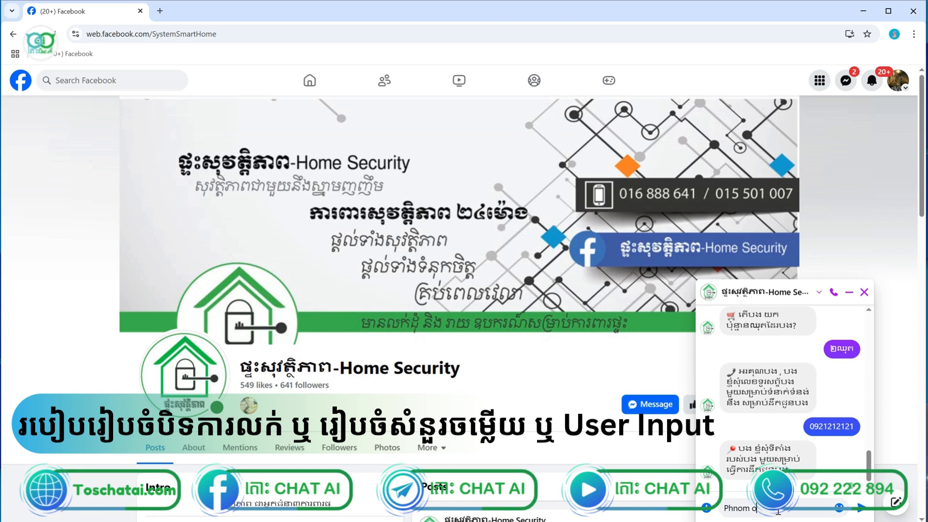
pyautogui.write('penh')
pyautogui.press('Return')
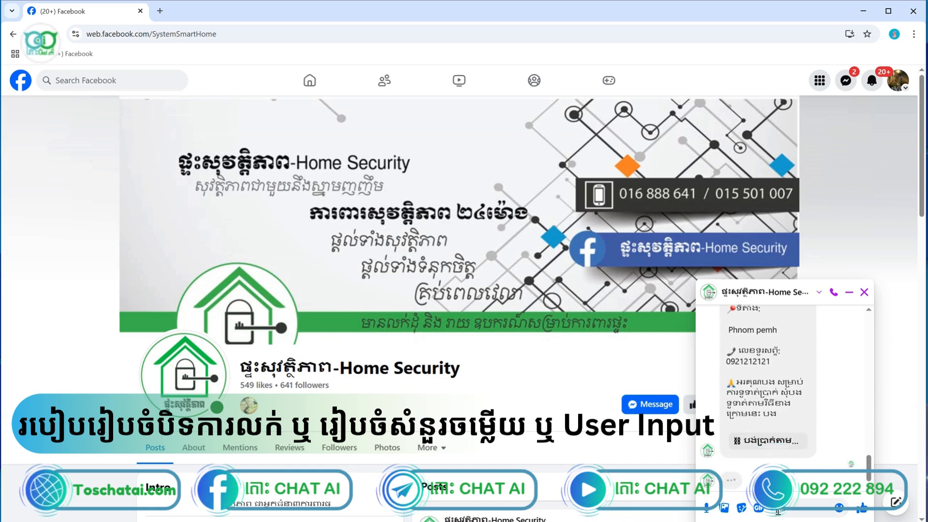
# Highlight the product, quantity, delivery location and phone number lines in the bot's order summary
pyautogui.scroll(2, 869, 460)
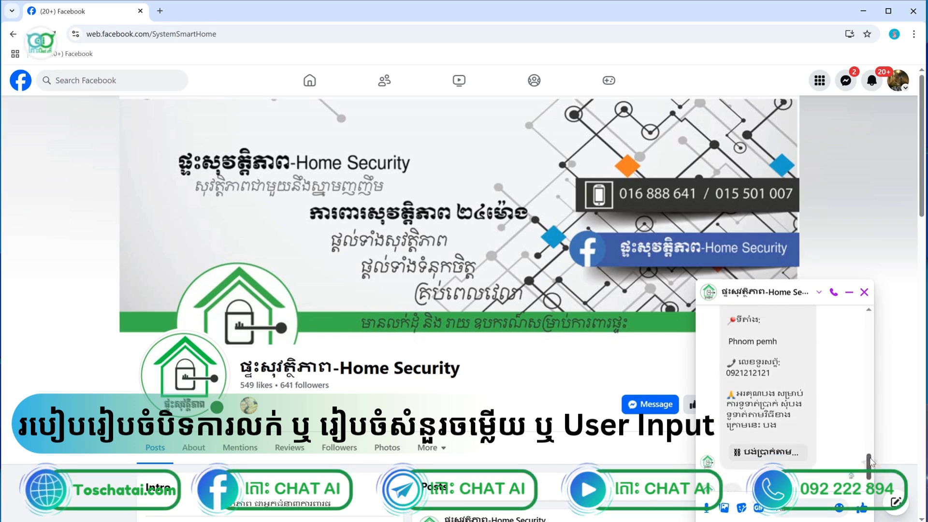
pyautogui.scroll(1, 869, 452)
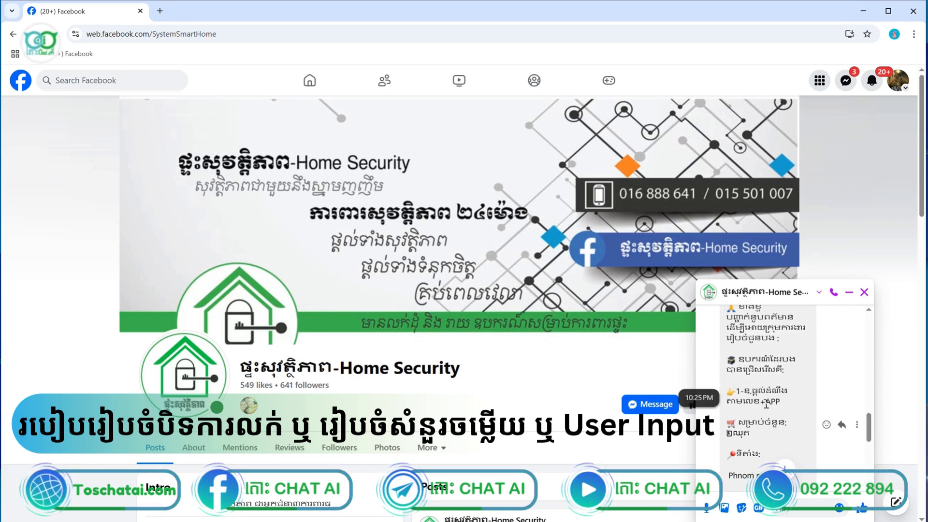
pyautogui.moveTo(728, 390); pyautogui.dragTo(765, 391)
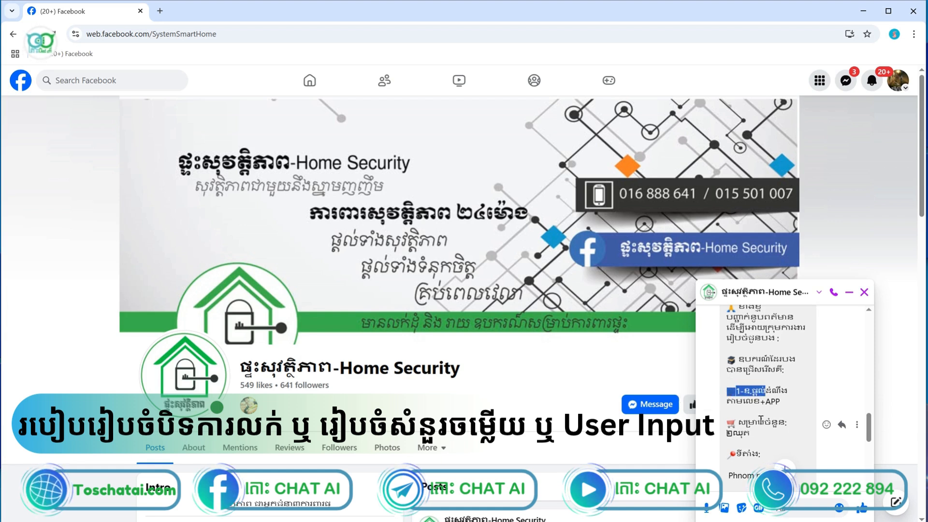
pyautogui.moveTo(757, 437); pyautogui.dragTo(727, 433)
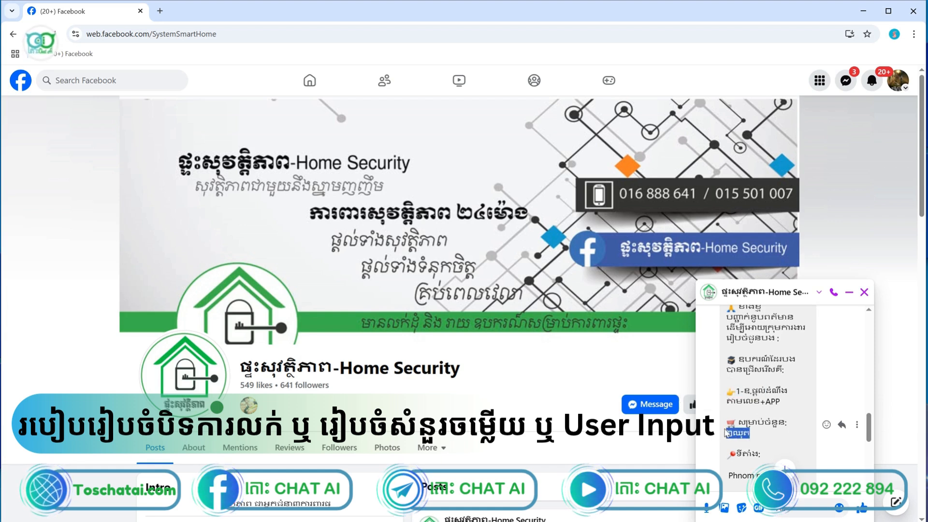
pyautogui.scroll(-2, 726, 431)
pyautogui.moveTo(731, 368); pyautogui.dragTo(772, 368)
pyautogui.moveTo(772, 400); pyautogui.dragTo(725, 400)
# Open the payment link under the ABA PAY message
pyautogui.scroll(-3, 753, 416)
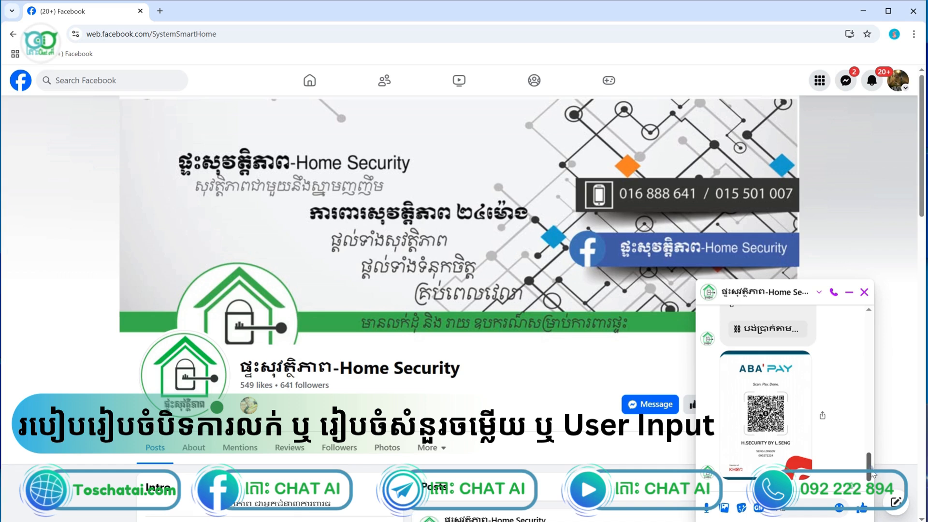
pyautogui.scroll(1, 783, 402)
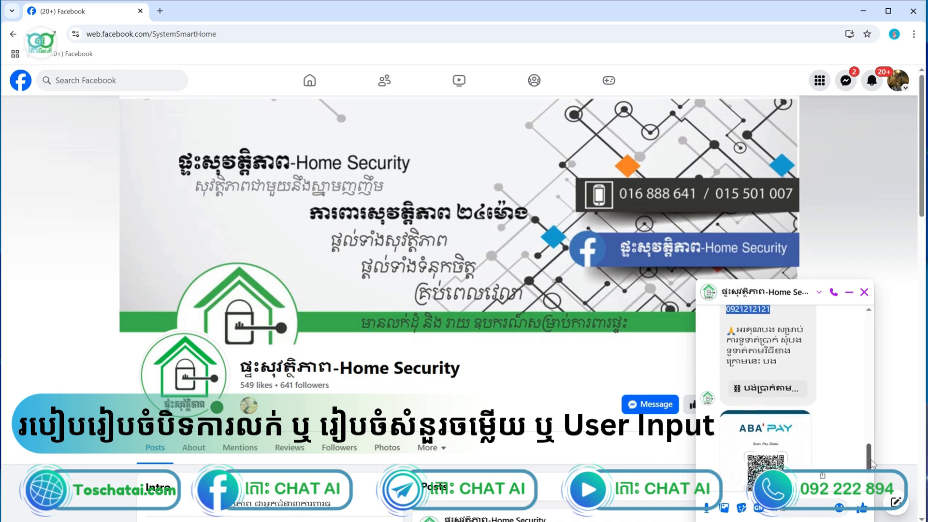
pyautogui.click(786, 396)
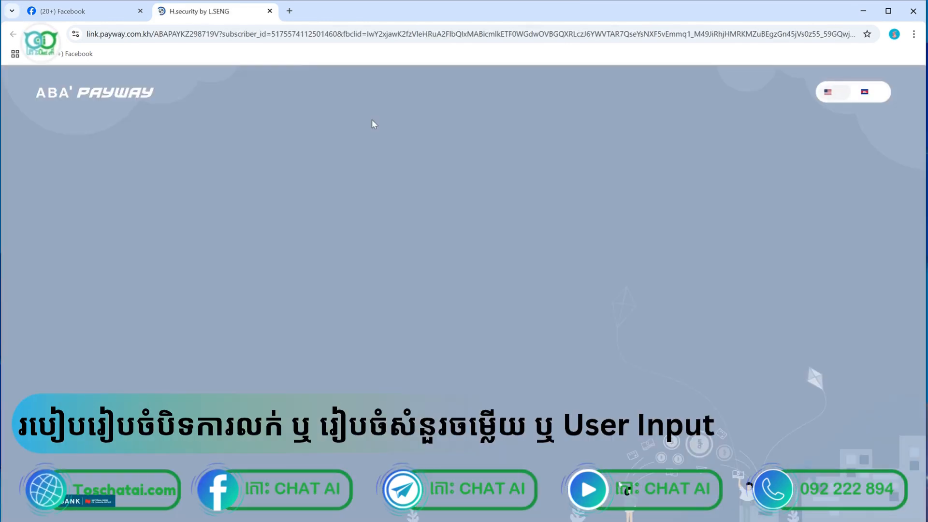
# Close the link.payway.com.kh payment tab to return to the Messenger chat
pyautogui.click(270, 11)
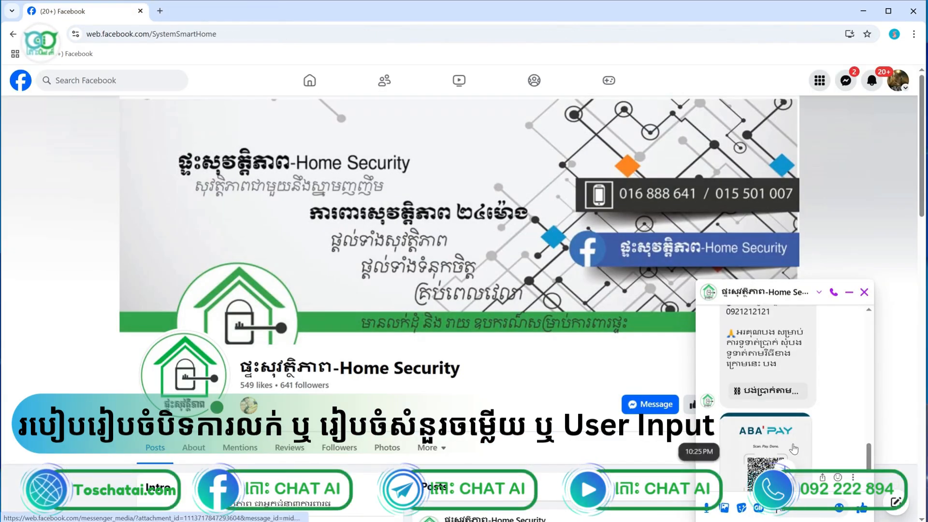
# Scroll the Messenger chat back up and start a blank new browser tab
pyautogui.scroll(10, 791, 444)
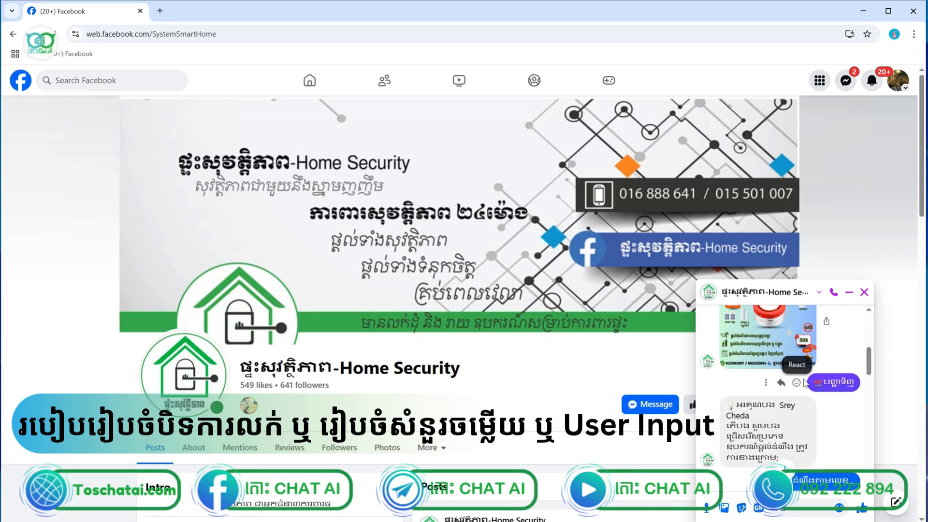
pyautogui.click(159, 17)
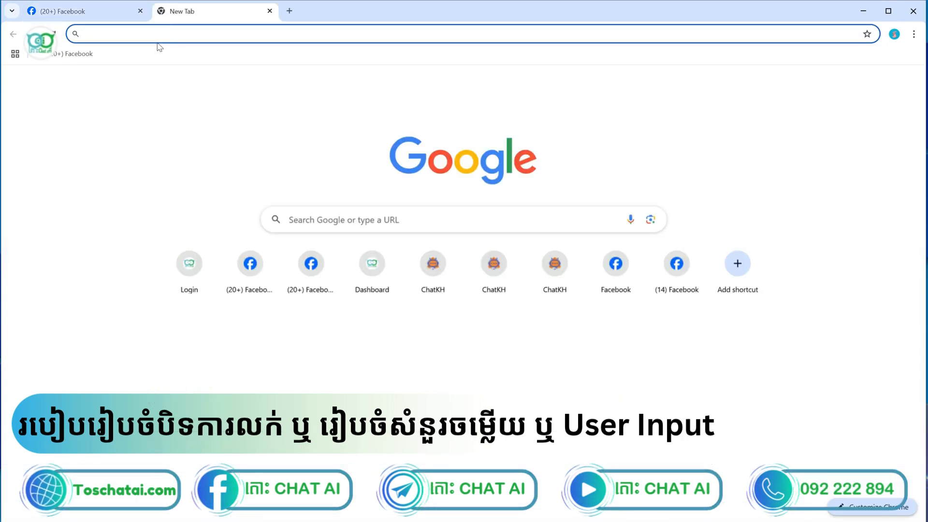
# Go to toschatai.com, log in, dismiss the password breach warning, and select the Chats Demo1 page
pyautogui.write('t')
pyautogui.press('Return')
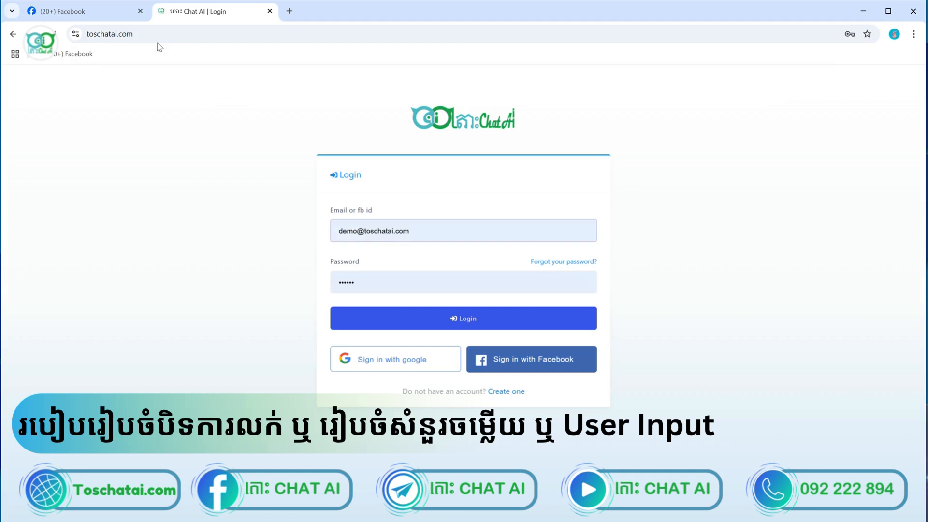
pyautogui.click(409, 326)
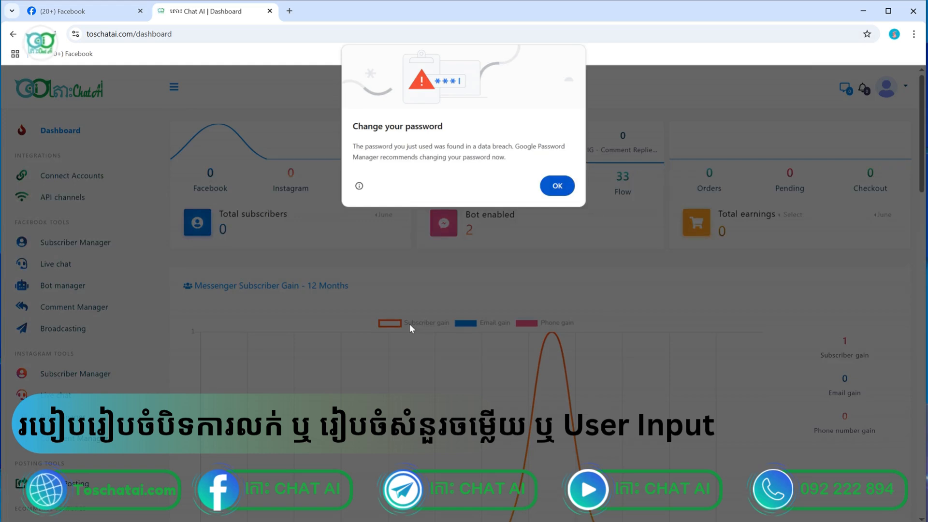
pyautogui.click(558, 186)
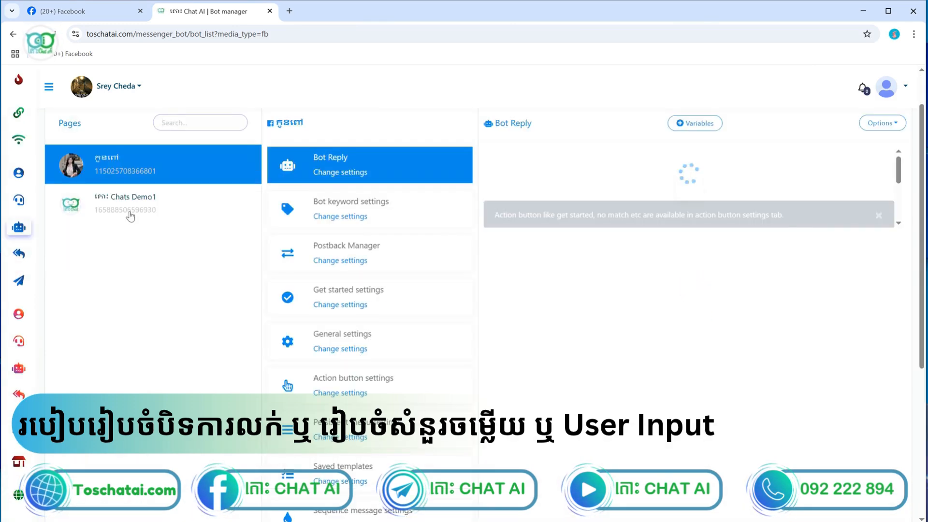
pyautogui.click(129, 211)
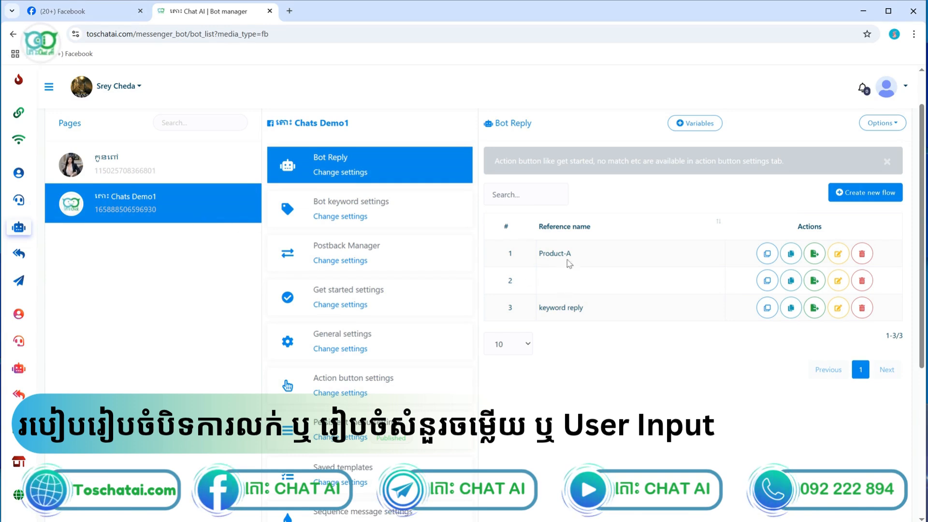
# Open the Product-A flow in the visual flow builder for editing
pyautogui.click(839, 253)
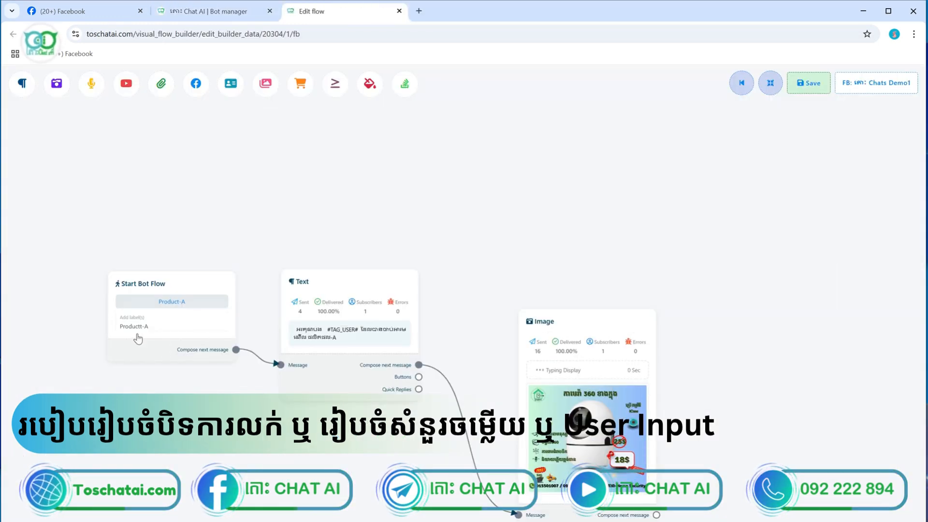
# Move the Text and Image nodes higher on the Product-A canvas
pyautogui.scroll(3, 145, 333)
pyautogui.scroll(-5, 145, 332)
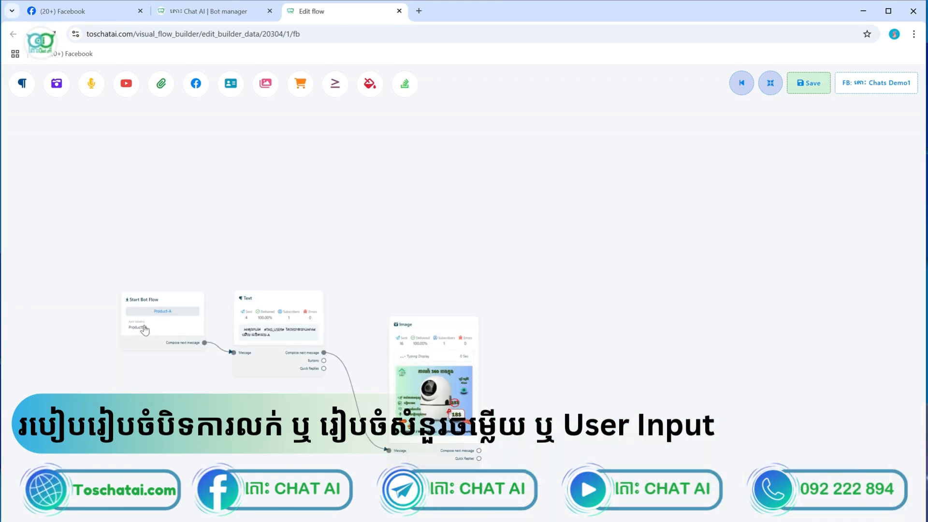
pyautogui.scroll(4, 169, 323)
pyautogui.scroll(-2, 172, 324)
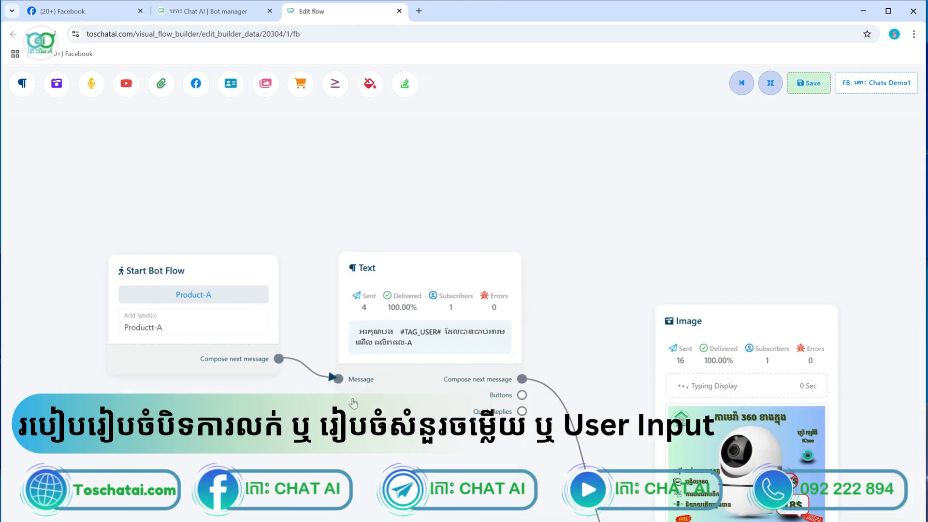
pyautogui.moveTo(394, 405); pyautogui.dragTo(389, 353)
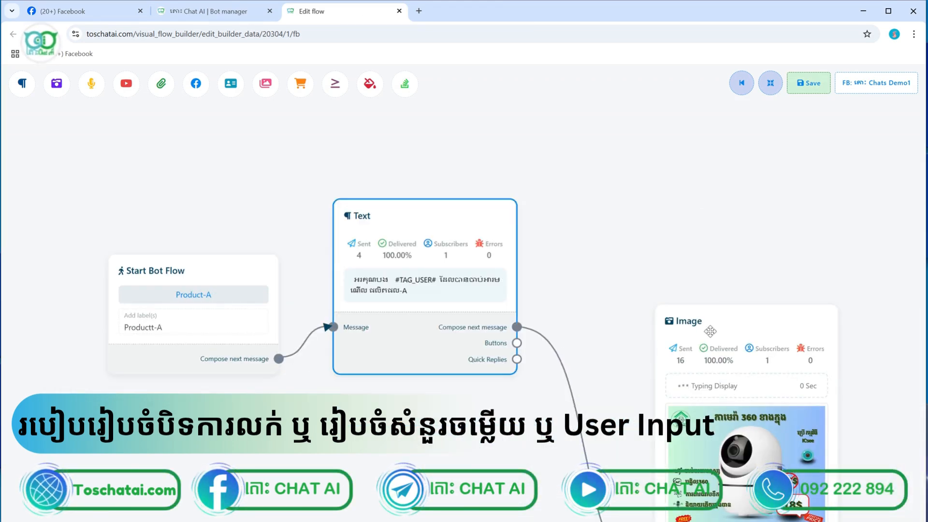
pyautogui.moveTo(710, 331); pyautogui.dragTo(645, 196)
# Drag a new Quick Reply node from the Image node's Quick Replies connector and open its settings
pyautogui.moveTo(835, 423); pyautogui.dragTo(646, 310)
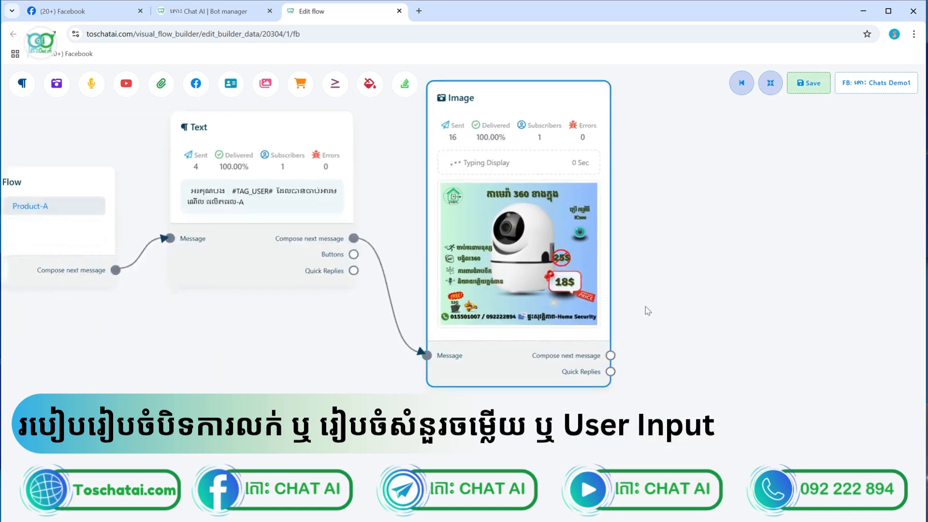
pyautogui.scroll(8, 646, 310)
pyautogui.scroll(-3, 476, 424)
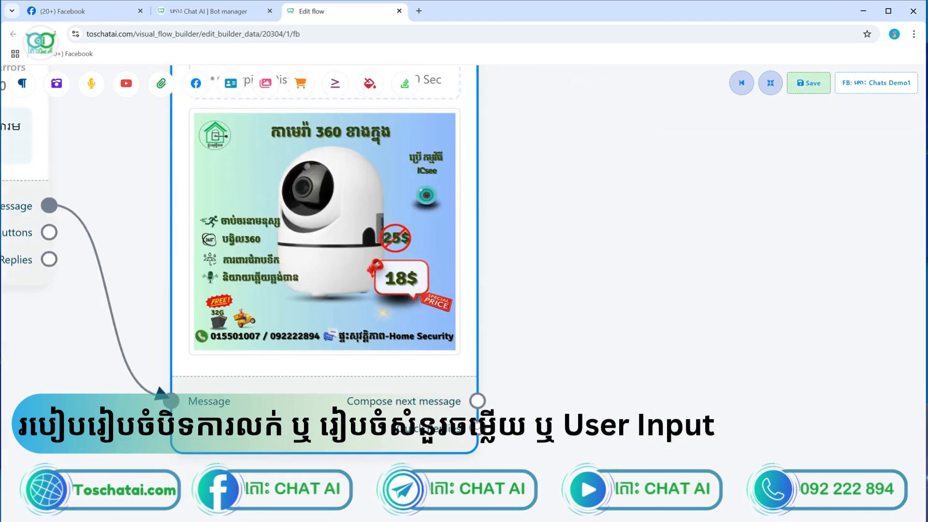
pyautogui.moveTo(529, 412); pyautogui.dragTo(570, 290)
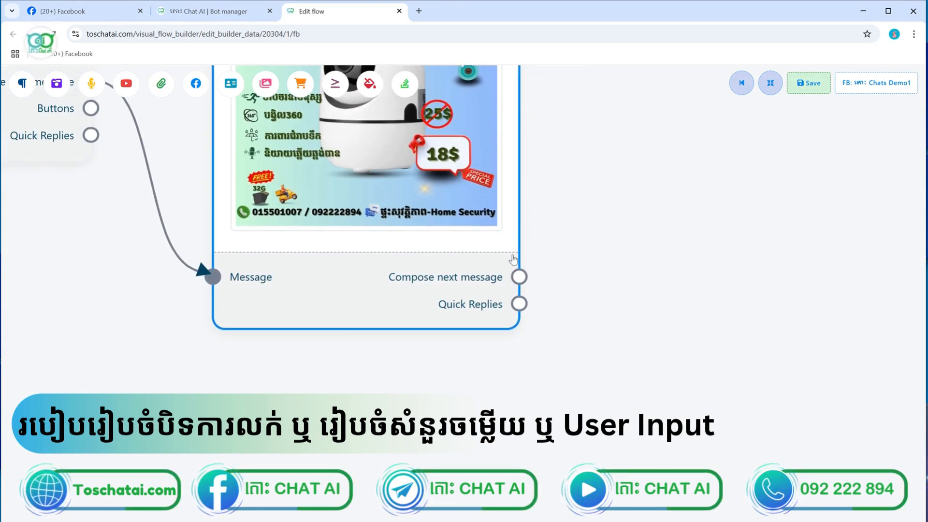
pyautogui.moveTo(519, 304); pyautogui.dragTo(535, 419)
pyautogui.scroll(-3, 624, 400)
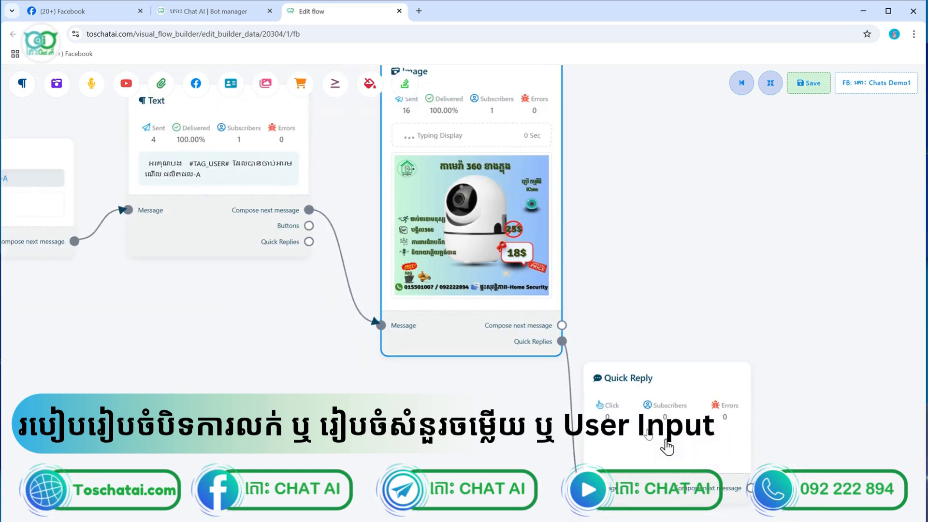
pyautogui.doubleClick(625, 400)
# Set the quick reply type to Start a flow with the Khmer button name បញ្ជាទិញ
pyautogui.click(108, 132)
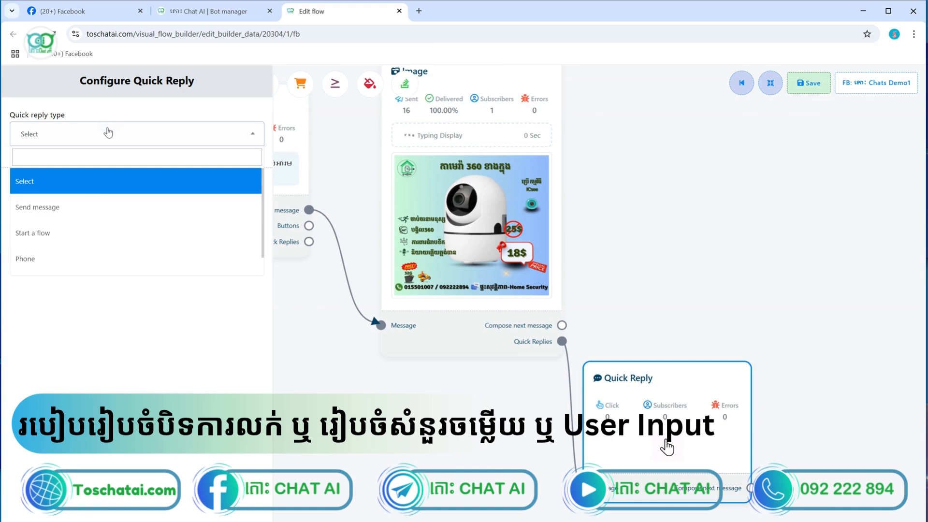
pyautogui.click(79, 236)
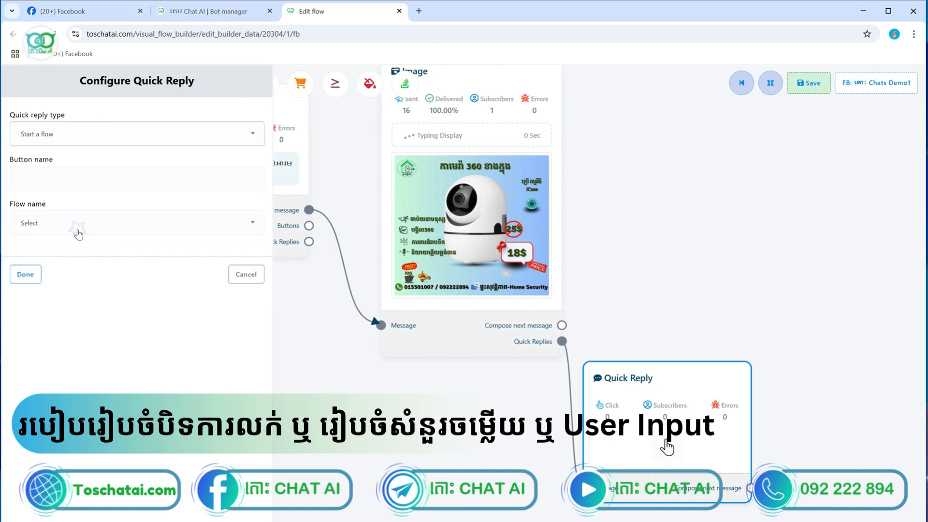
pyautogui.click(60, 181)
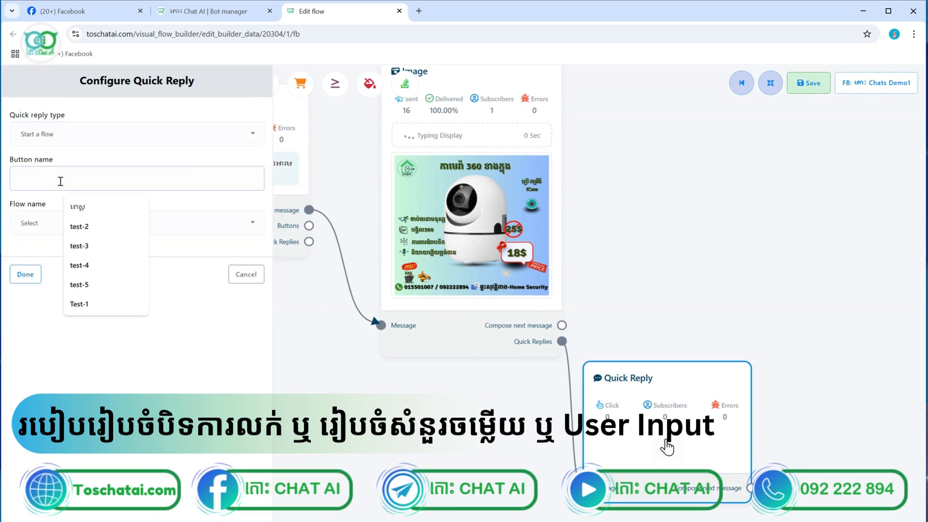
pyautogui.write('S')
pyautogui.press('BackSpace')
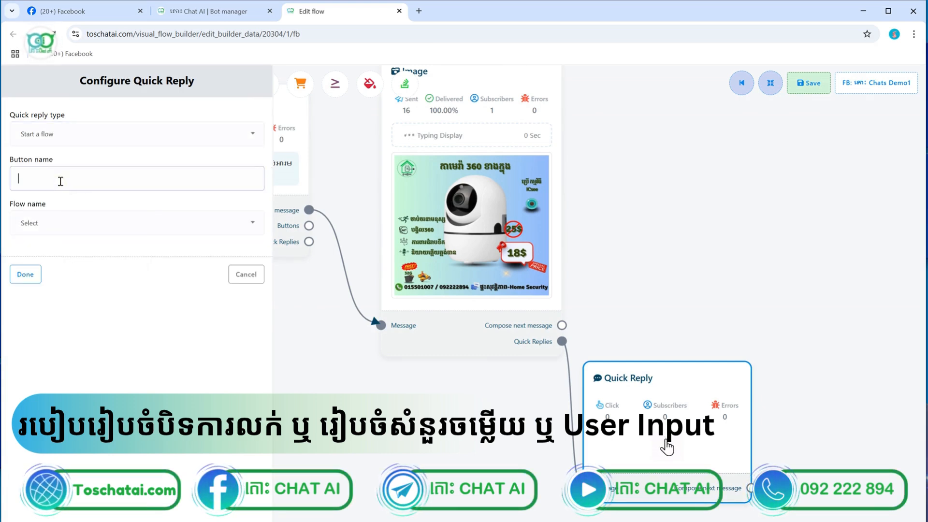
pyautogui.write('bJ')
pyautogui.press('BackSpace')
pyautogui.press('BackSpace')
pyautogui.press('BackSpace')
pyautogui.press('BackSpace')
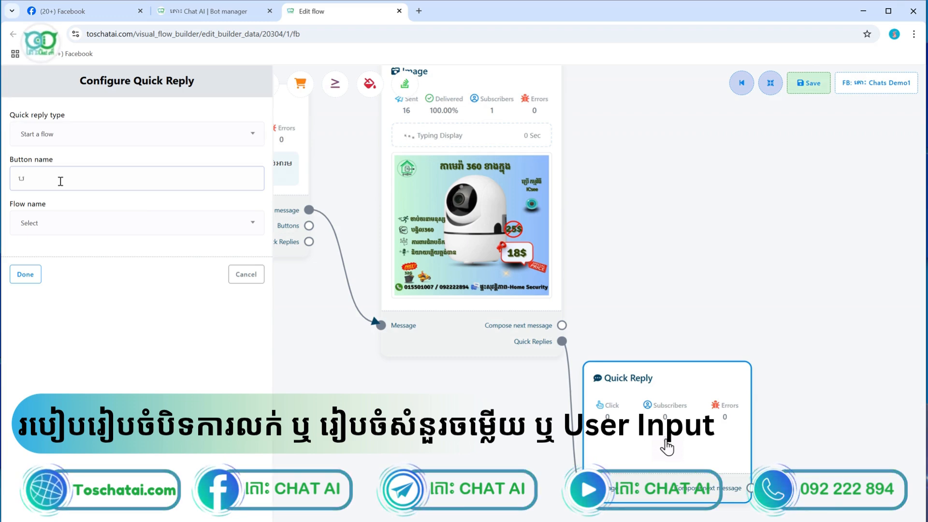
pyautogui.write('បញ្ជា')
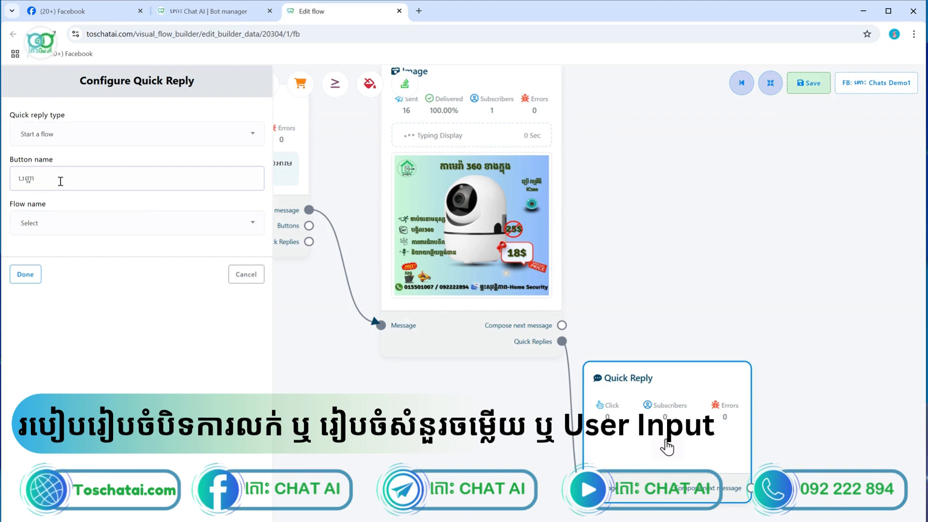
pyautogui.write('ទិញ')
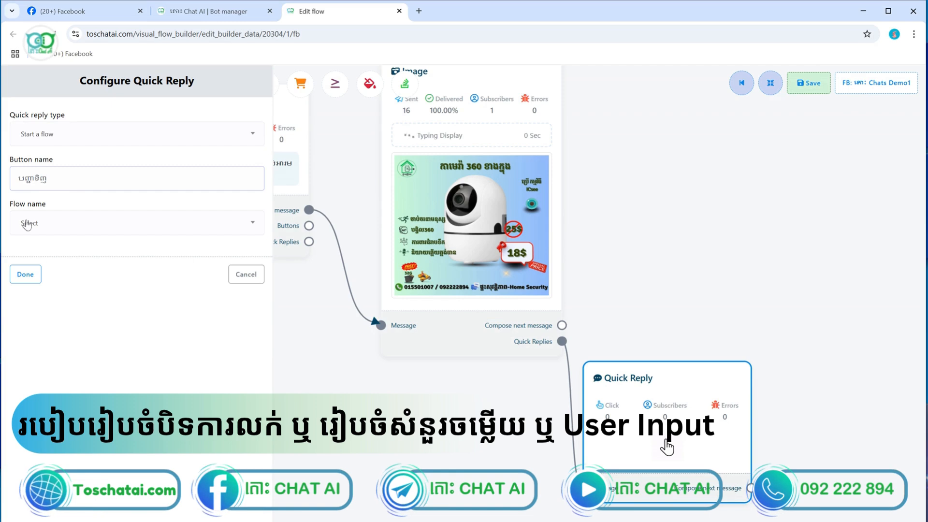
# Open the Flow name list, close it without choosing a flow, and reopen the quick reply types
pyautogui.click(27, 274)
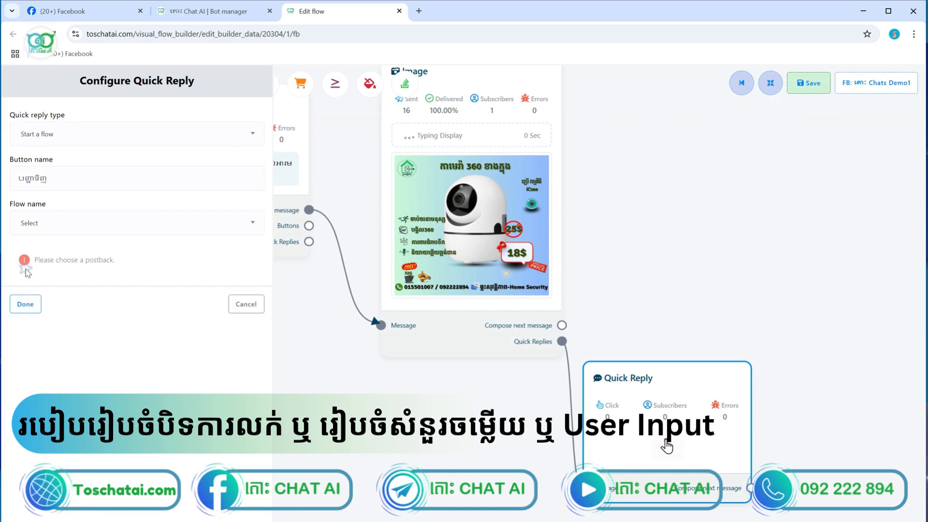
pyautogui.click(47, 228)
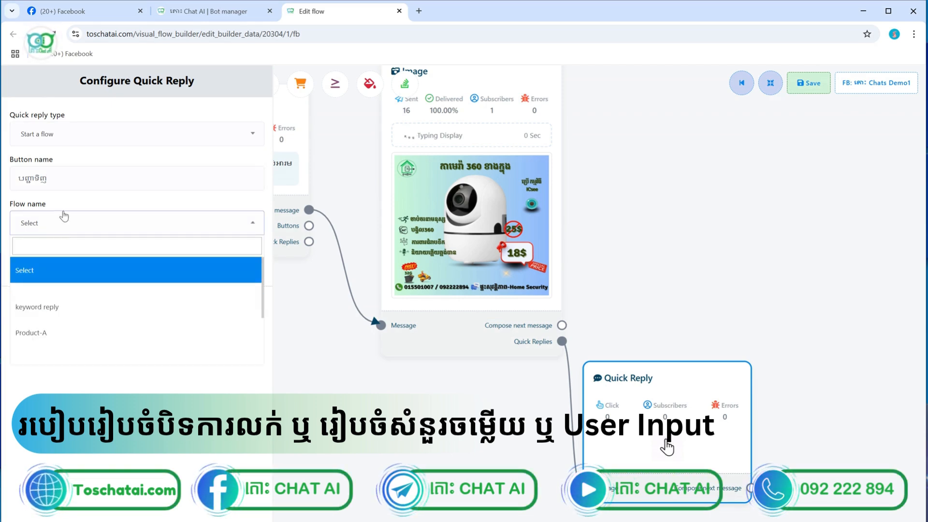
pyautogui.click(99, 140)
pyautogui.click(98, 137)
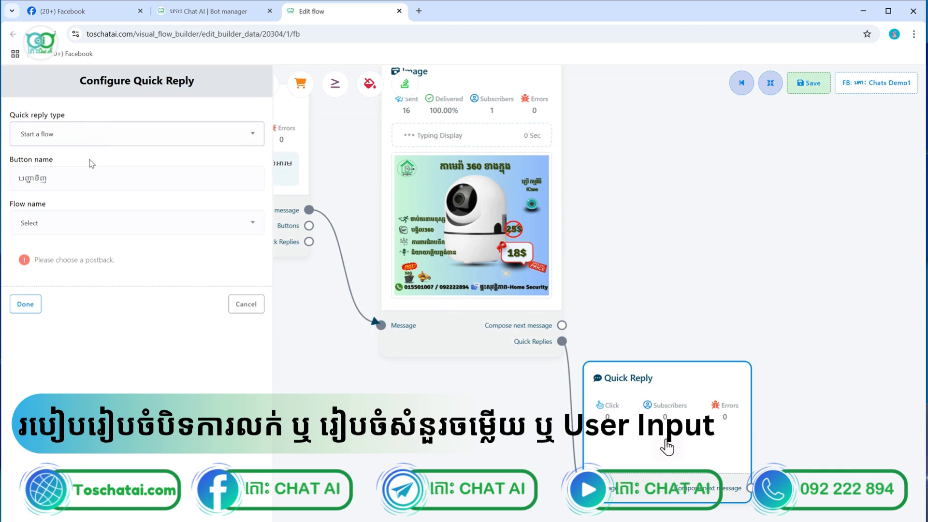
pyautogui.click(98, 136)
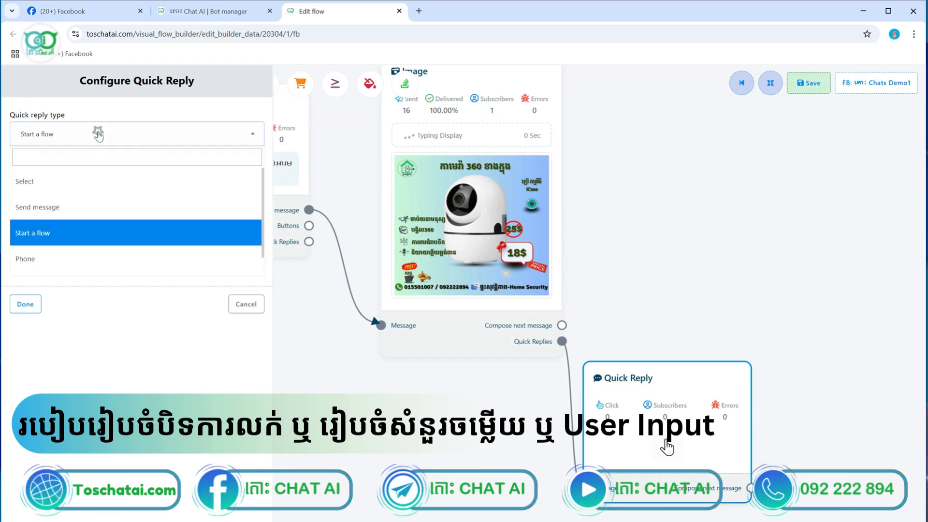
# Set the quick reply type to Send message and add the label បានទិញ
pyautogui.click(50, 207)
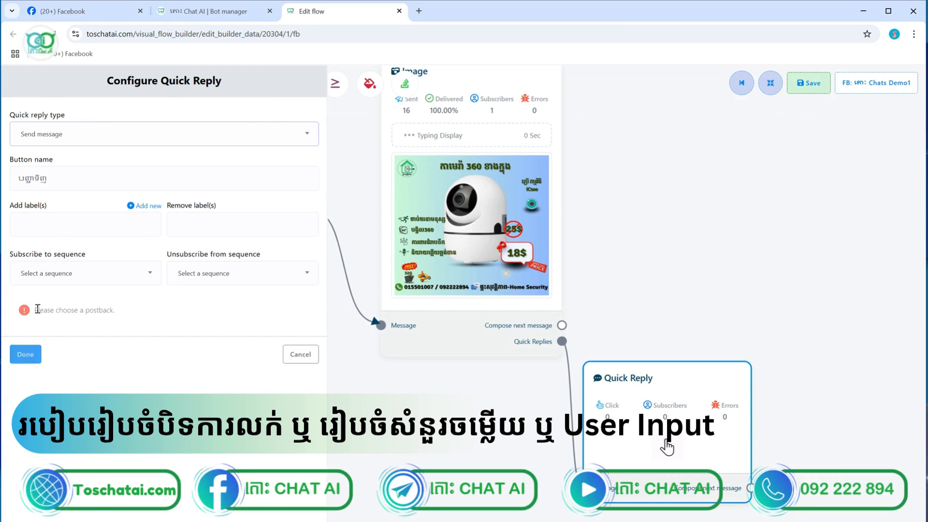
pyautogui.click(71, 221)
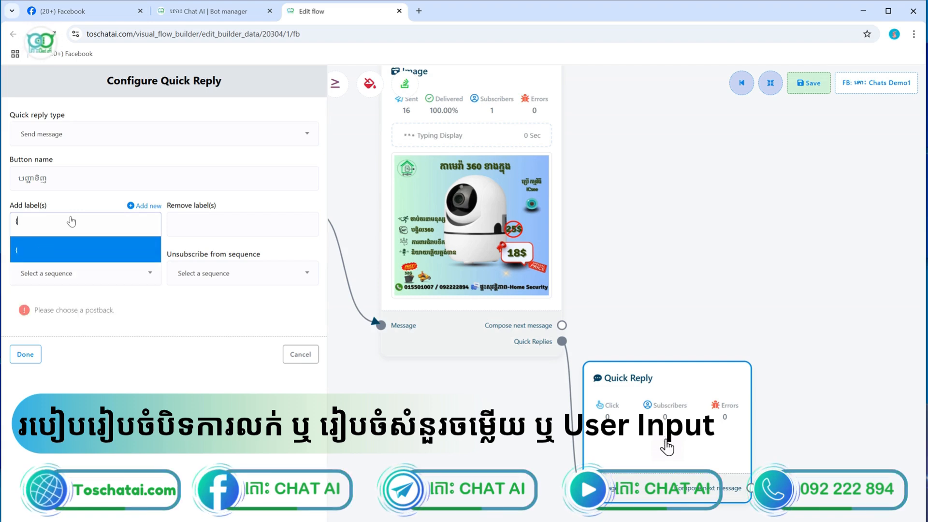
pyautogui.write('ៀ')
pyautogui.press('BackSpace')
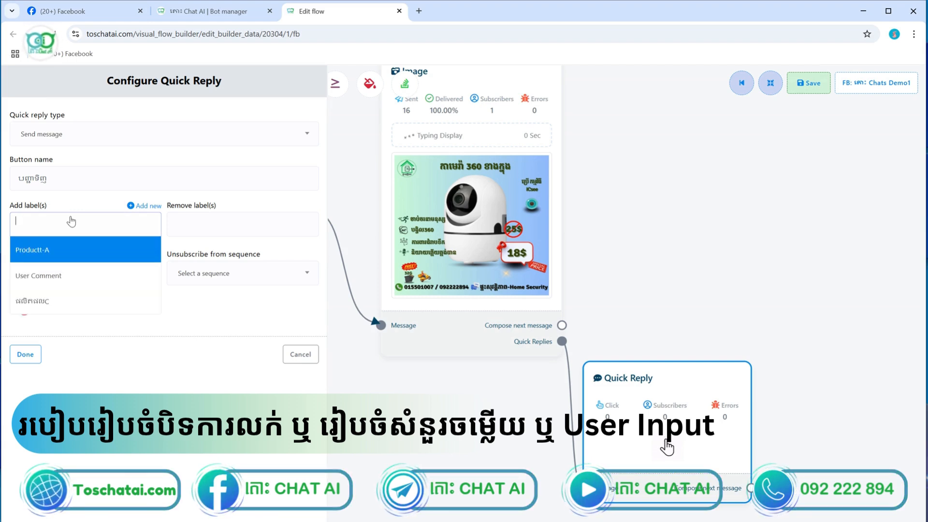
pyautogui.write('ៀ')
pyautogui.press('BackSpace')
pyautogui.write('[')
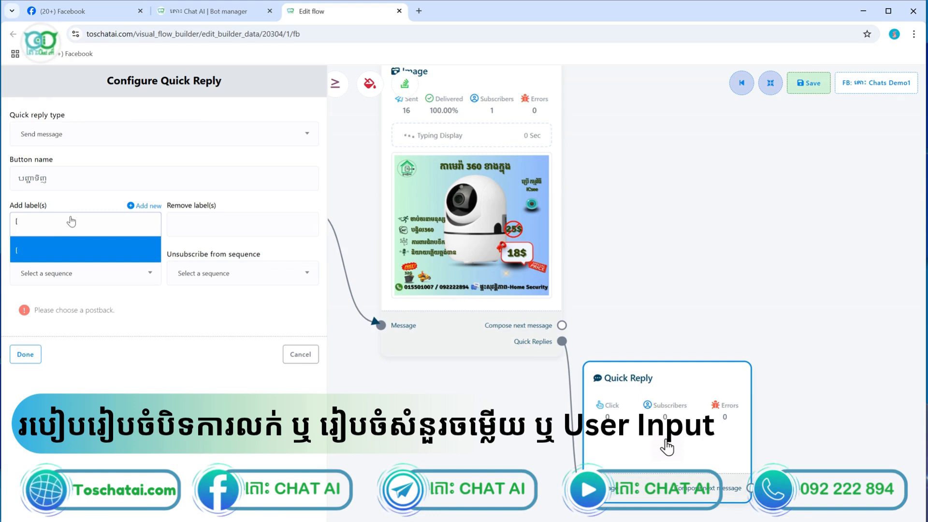
pyautogui.press('BackSpace')
pyautogui.write('[')
pyautogui.press('BackSpace')
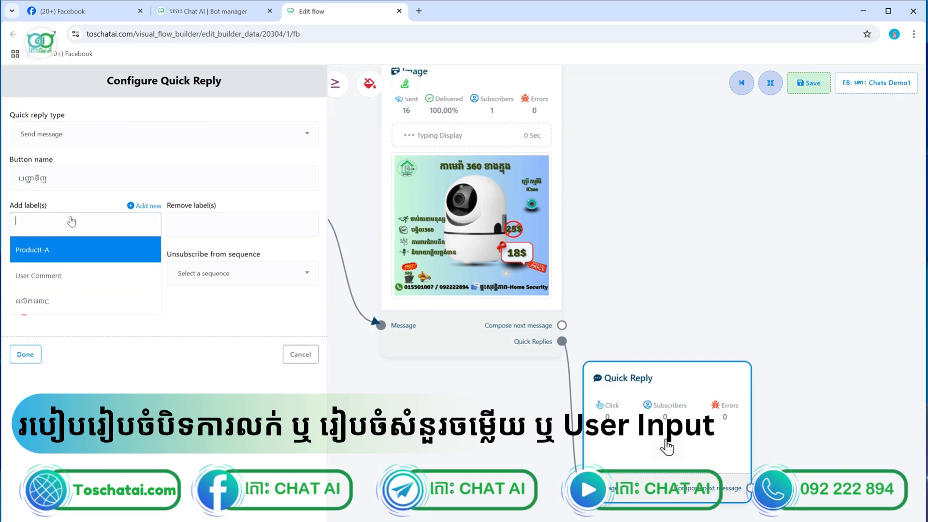
pyautogui.write('[')
pyautogui.press('BackSpace')
pyautogui.write('[')
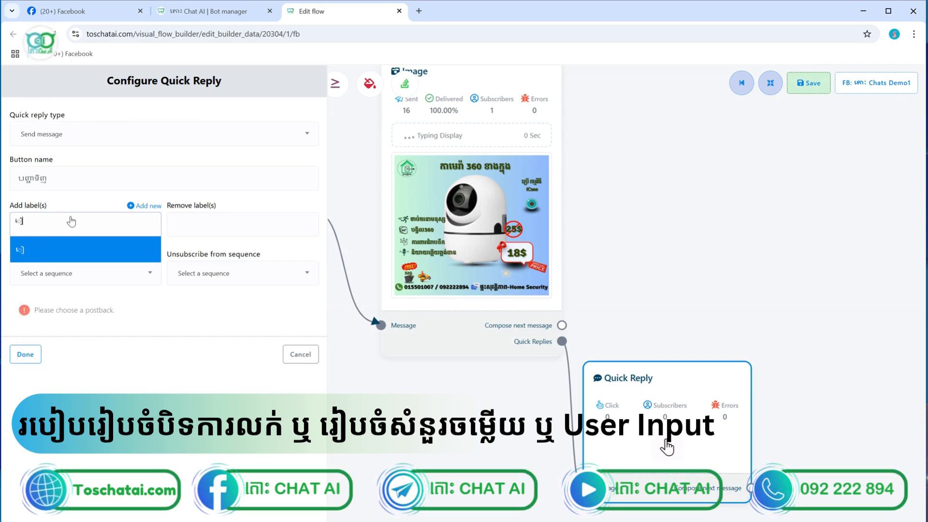
pyautogui.press('BackSpace')
pyautogui.write('ba')
pyautogui.press('BackSpace')
pyautogui.press('BackSpace')
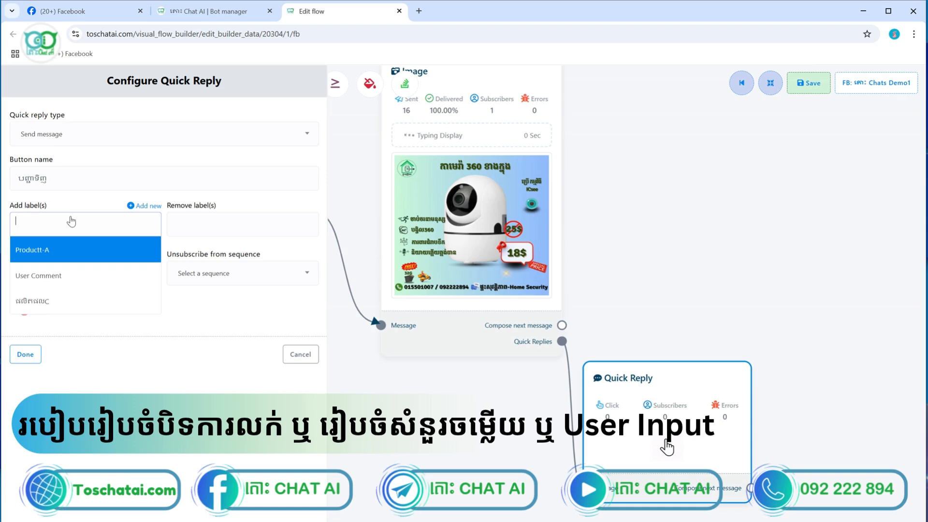
pyautogui.write('ba')
pyautogui.press('BackSpace')
pyautogui.press('BackSpace')
pyautogui.write('បា')
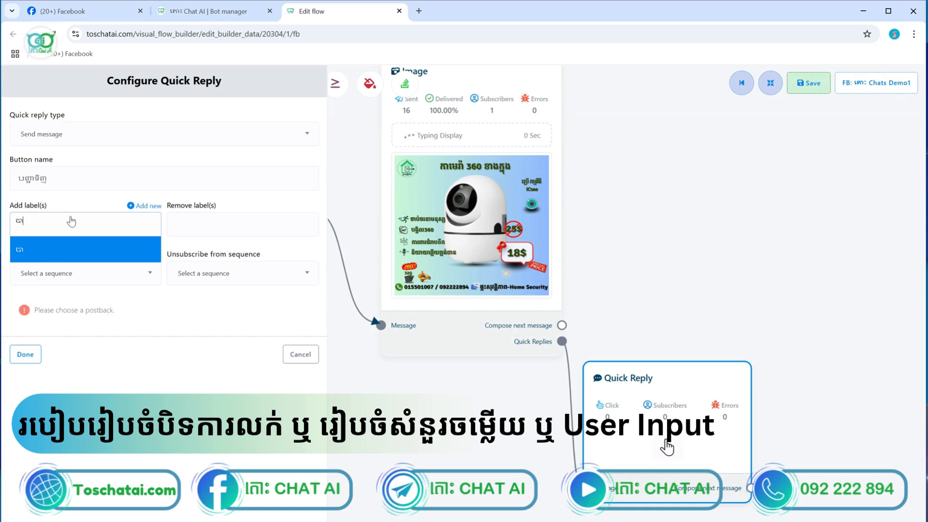
pyautogui.write('នូ')
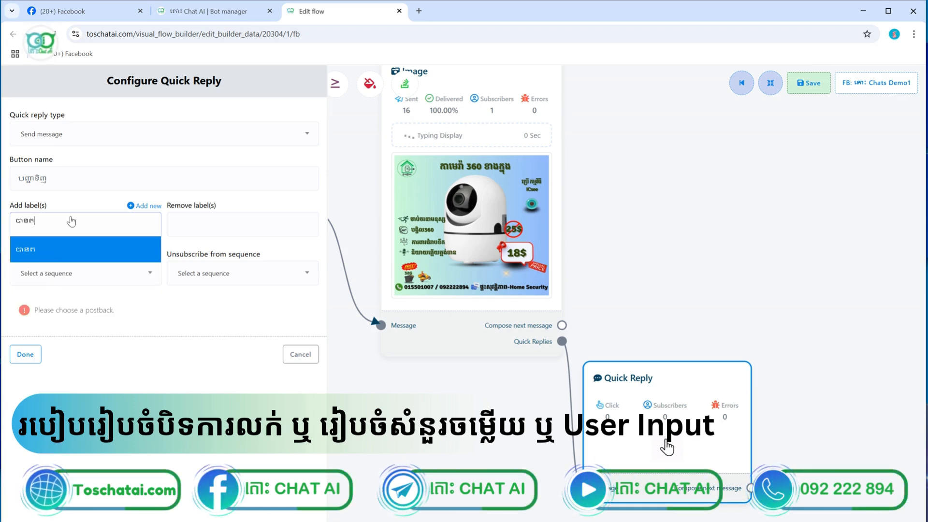
pyautogui.write('ទិញ')
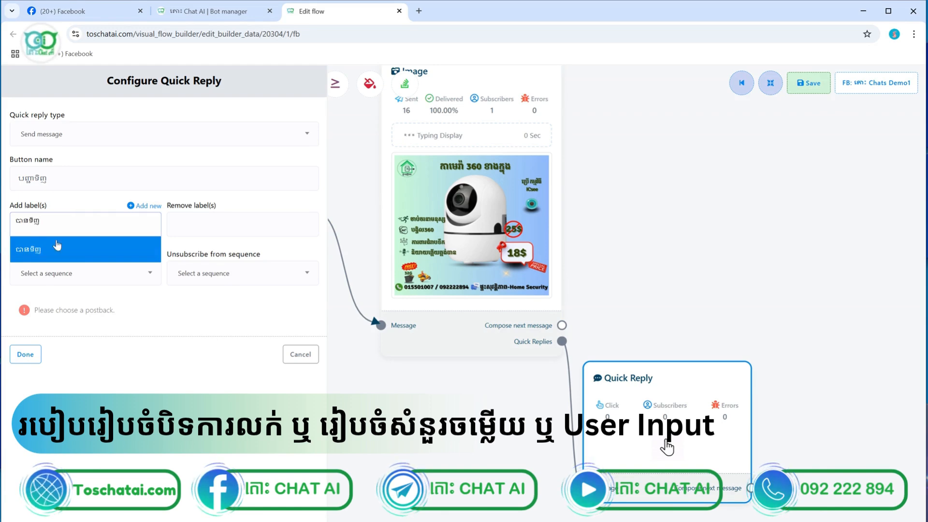
pyautogui.click(57, 246)
# Apply the quick reply settings and move the Quick Reply node aside
pyautogui.click(26, 354)
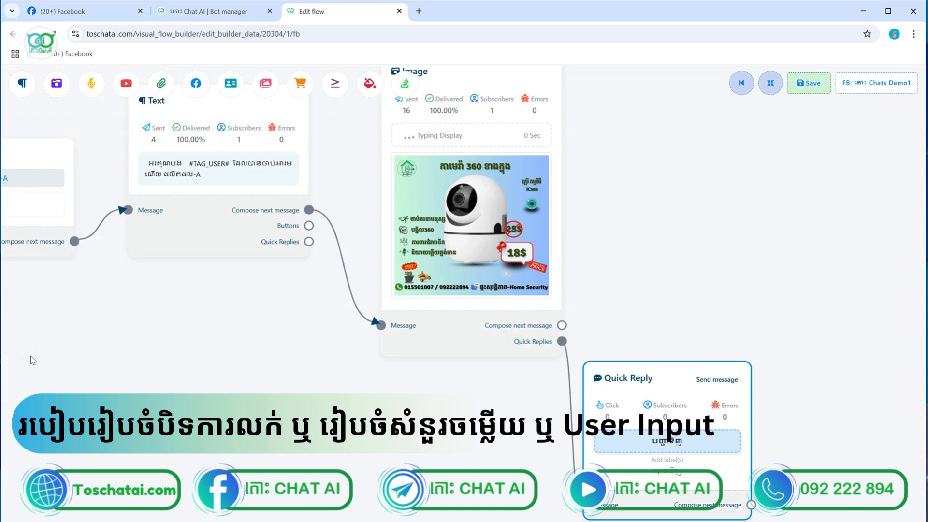
pyautogui.scroll(-5, 30, 355)
pyautogui.scroll(2, 376, 396)
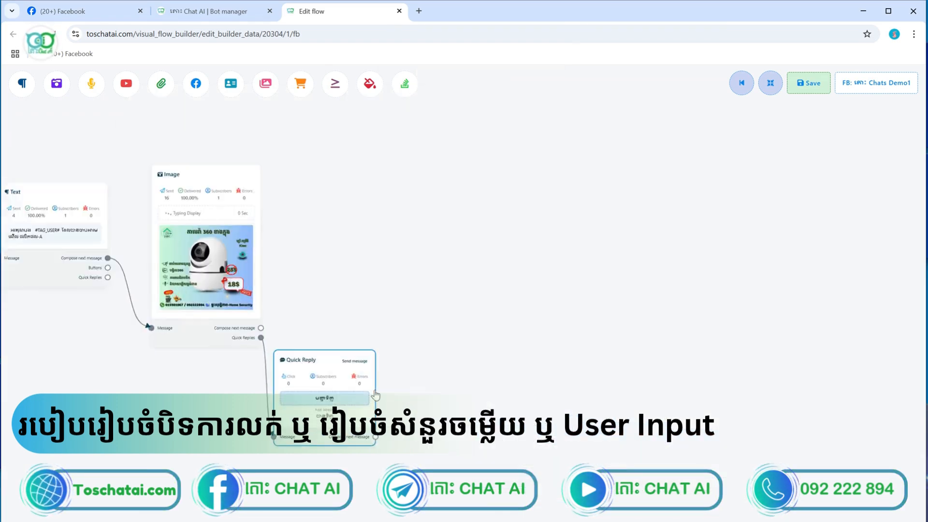
pyautogui.scroll(5, 376, 395)
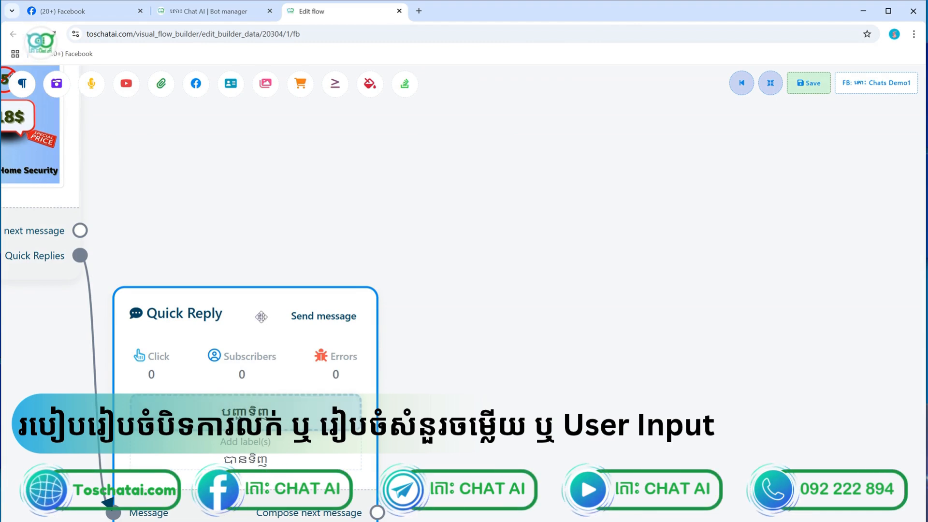
pyautogui.moveTo(259, 315); pyautogui.dragTo(338, 217)
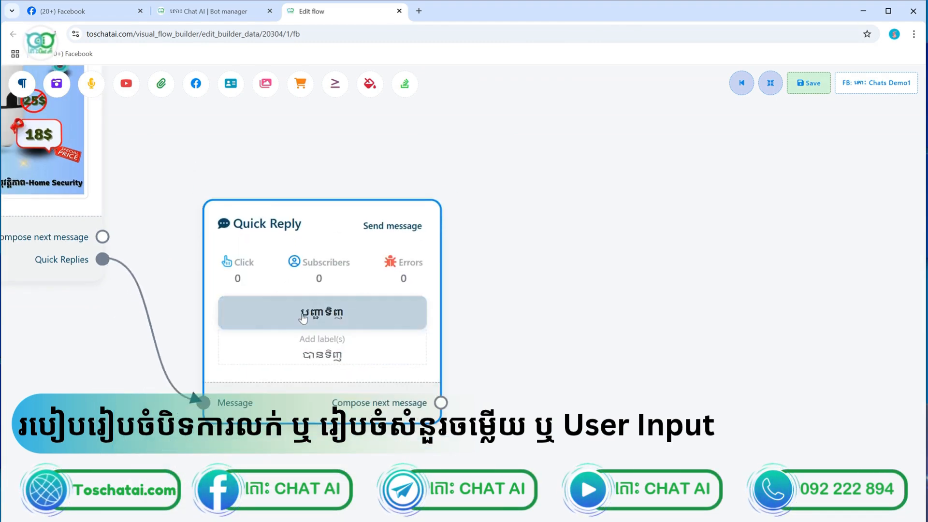
# Add a new Text message node beside the Quick Reply's បញ្ជាទិញ button
pyautogui.scroll(4, 303, 309)
pyautogui.click(344, 347)
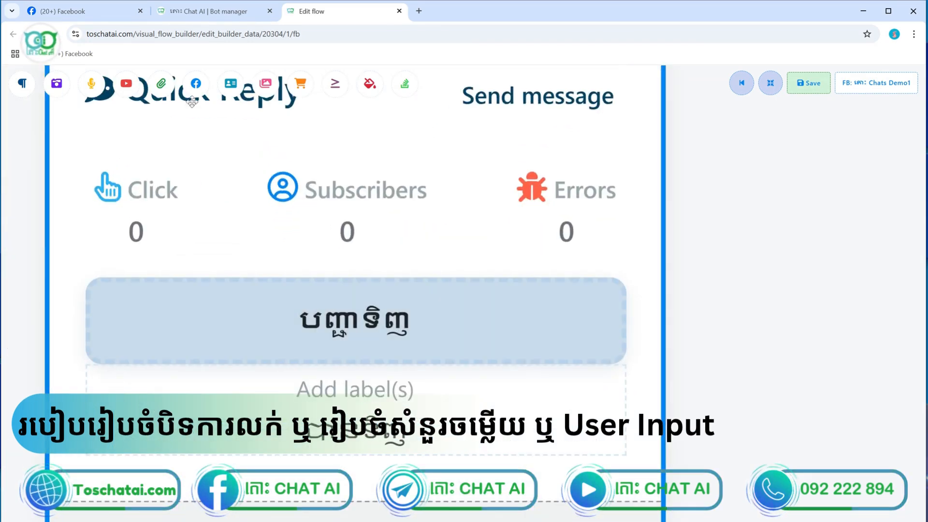
pyautogui.moveTo(22, 83); pyautogui.dragTo(763, 250)
# Set the Text node's message to 👉, copy it, and reopen the quick reply button settings
pyautogui.doubleClick(846, 345)
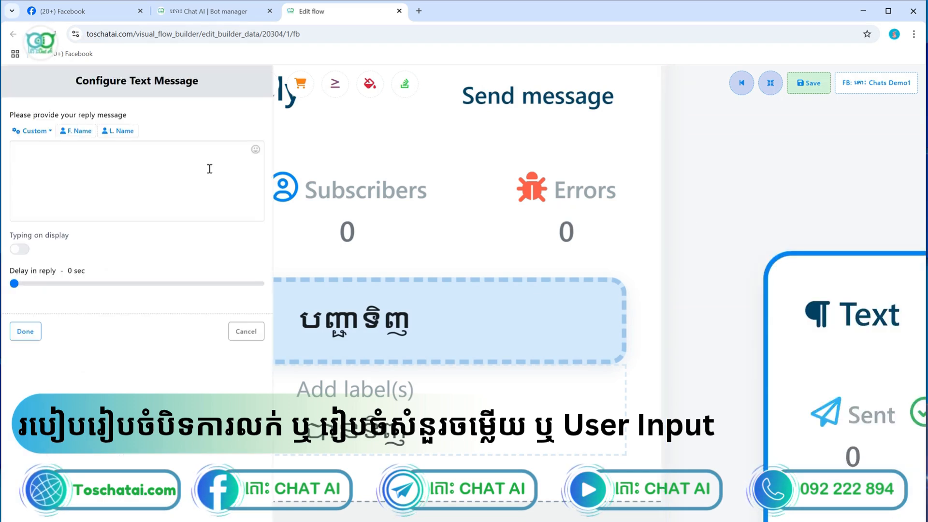
pyautogui.click(256, 150)
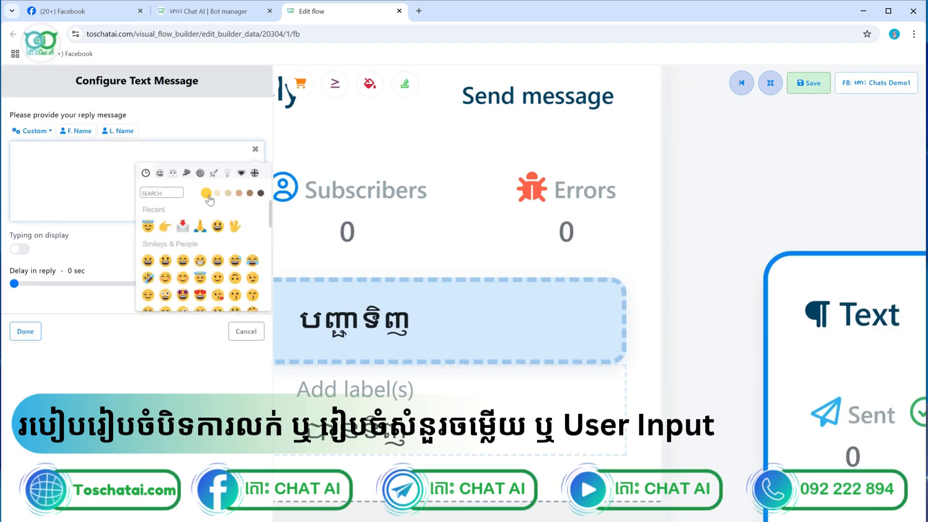
pyautogui.click(165, 227)
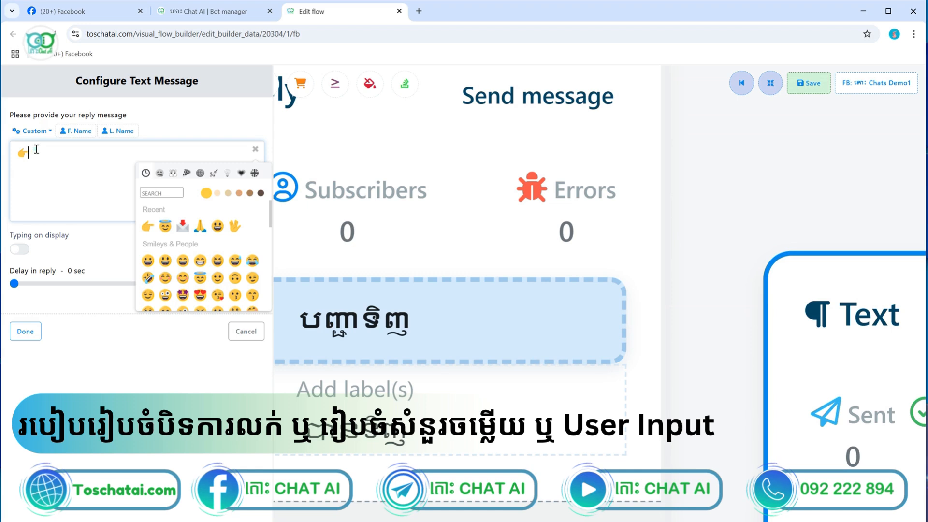
pyautogui.moveTo(36, 150); pyautogui.dragTo(10, 153)
pyautogui.hotkey('ctrl', 'c')
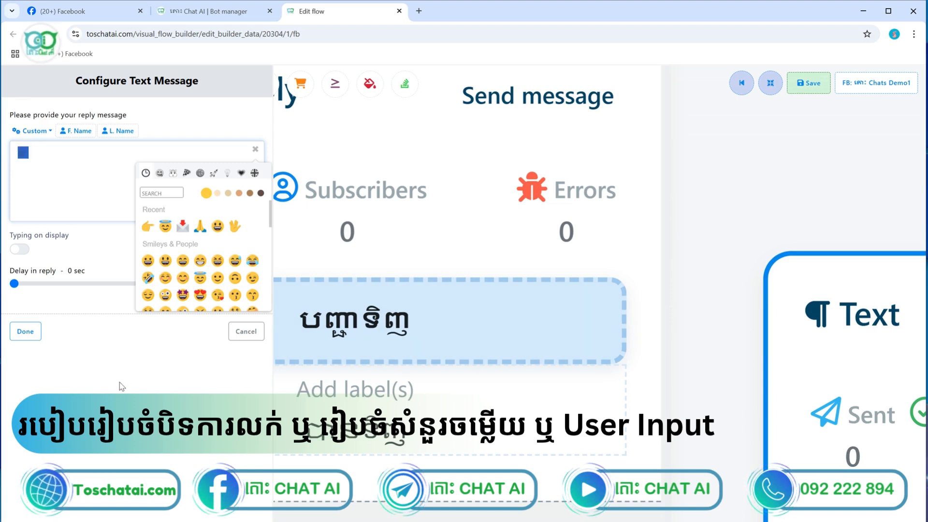
pyautogui.click(26, 331)
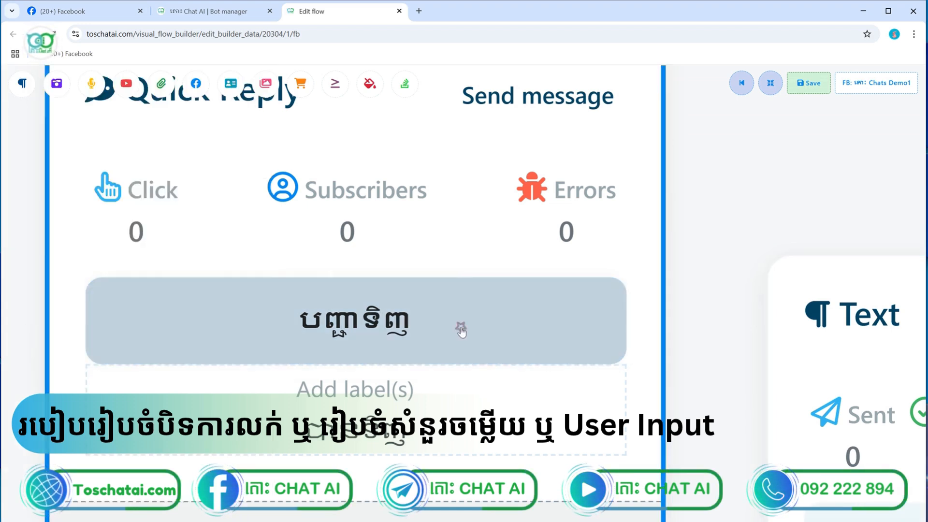
pyautogui.click(457, 327)
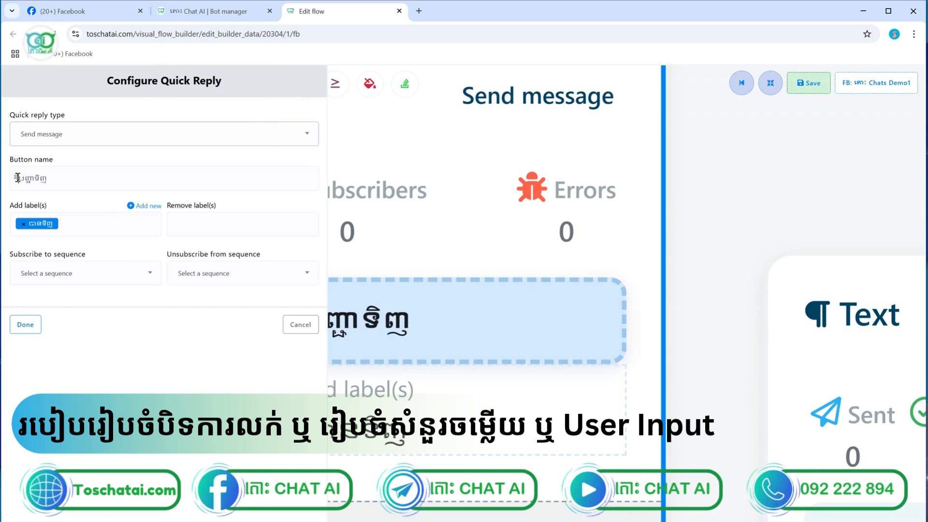
# Paste the 👉 emoji at the start of the quick reply button name
pyautogui.click(18, 178)
pyautogui.hotkey('ctrl', 'v')
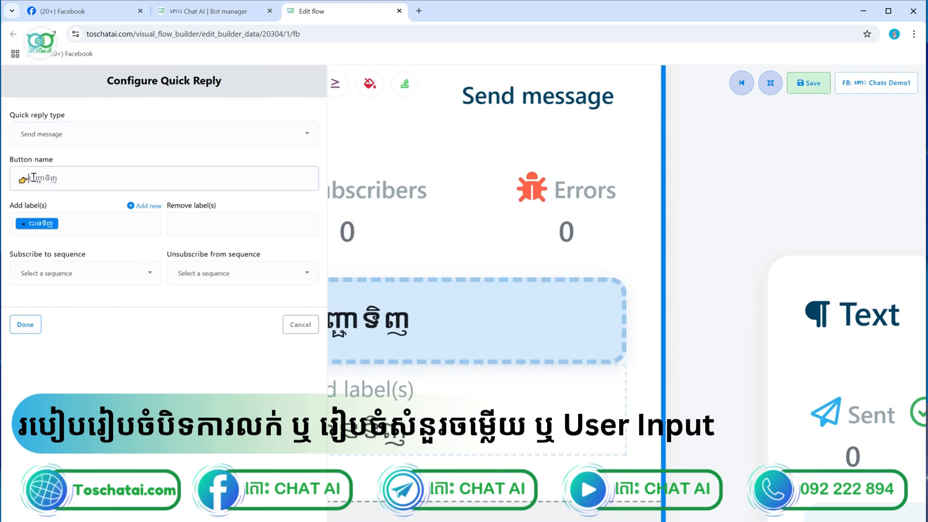
pyautogui.click(38, 332)
# Link the Quick Reply's Compose next message to the new Text node and save
pyautogui.scroll(-2, 479, 315)
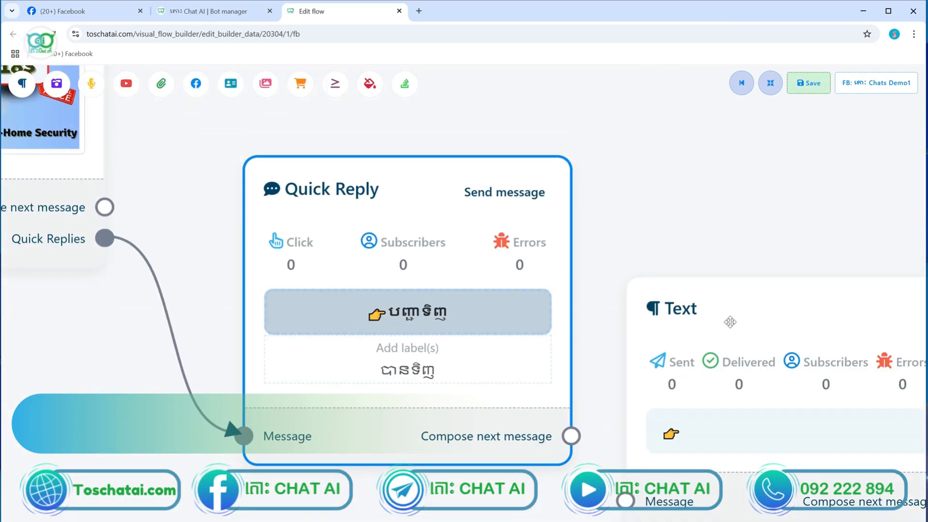
pyautogui.scroll(-6, 742, 327)
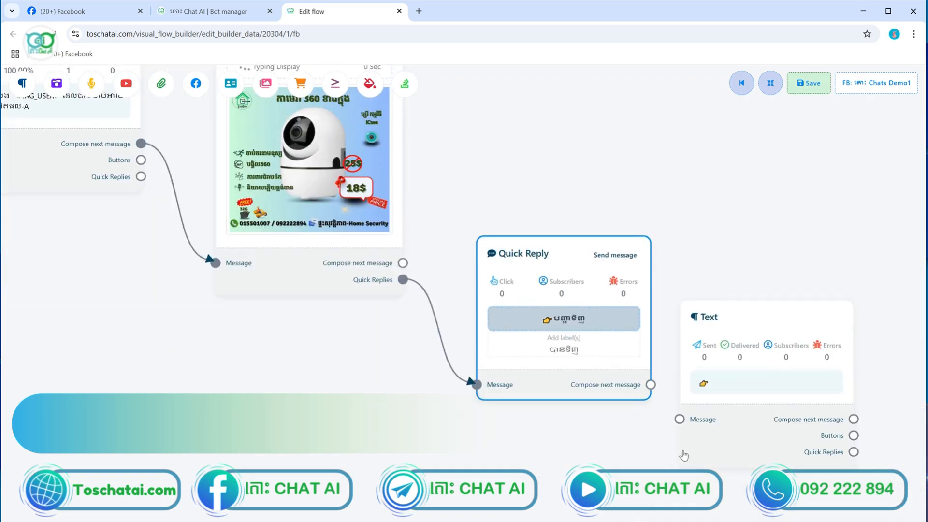
pyautogui.moveTo(679, 419); pyautogui.dragTo(652, 385)
pyautogui.click(816, 94)
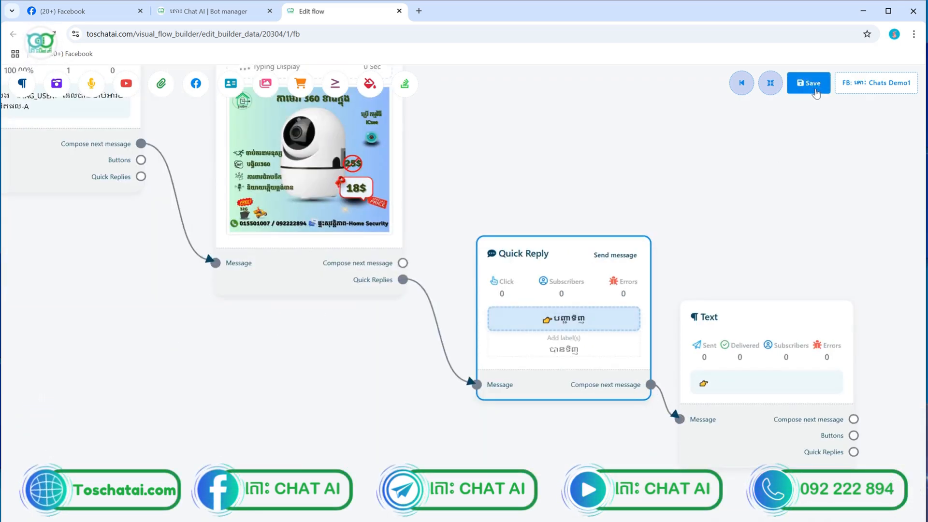
# Bring the Start Bot Flow node into view and open its trigger settings
pyautogui.scroll(-3, 219, 282)
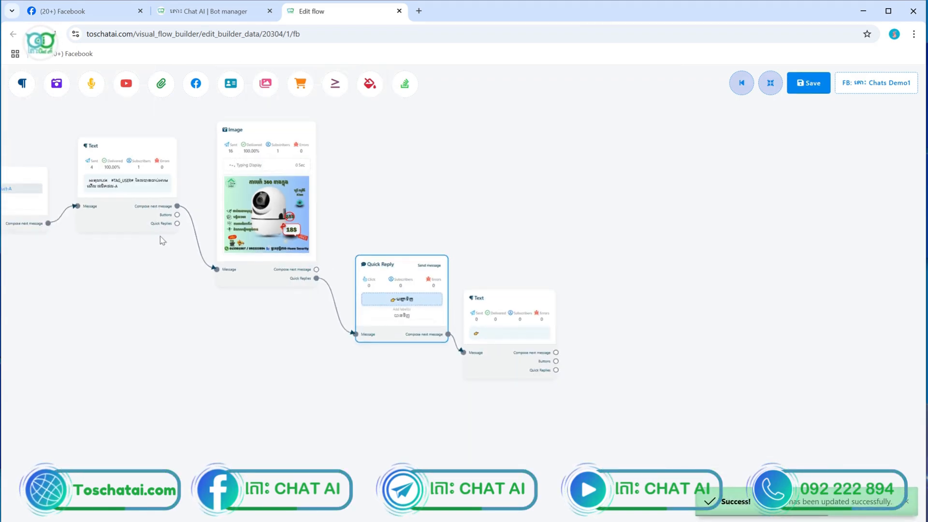
pyautogui.moveTo(131, 316); pyautogui.dragTo(361, 332)
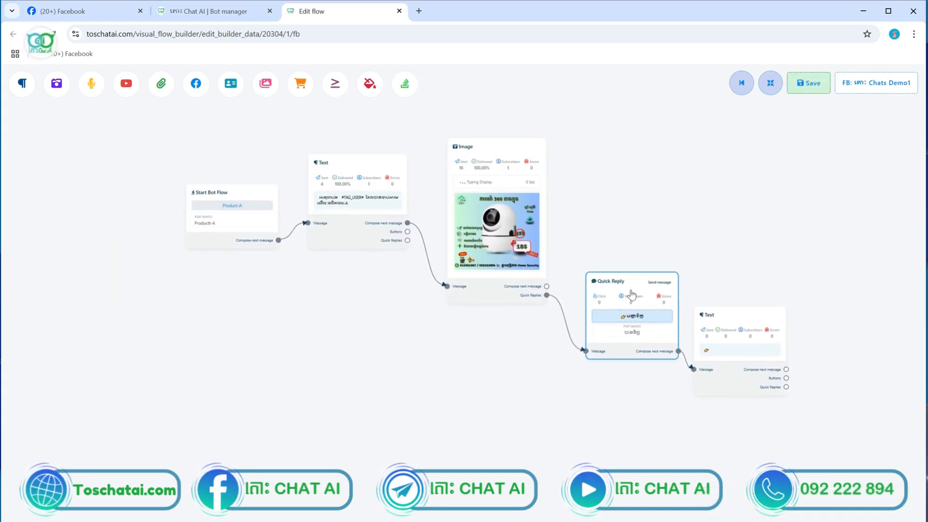
pyautogui.scroll(3, 632, 334)
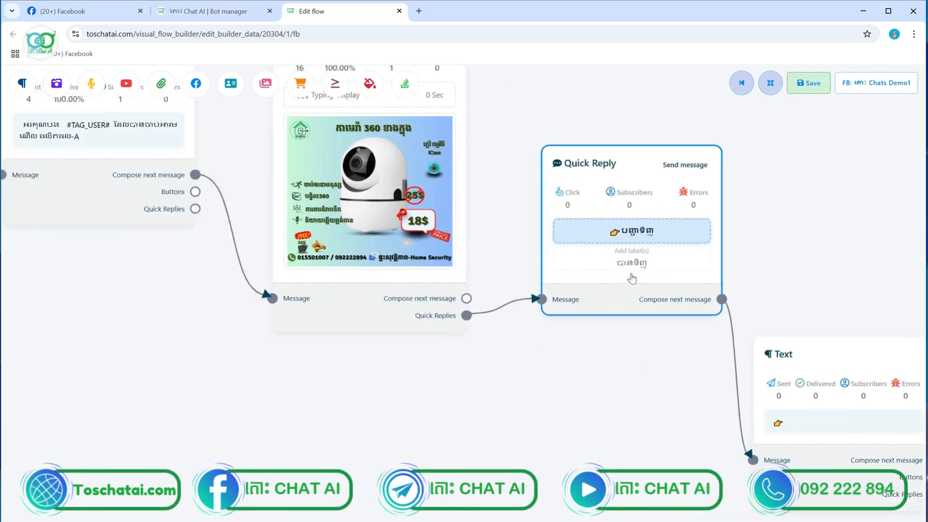
pyautogui.scroll(1, 632, 278)
pyautogui.scroll(-3, 633, 284)
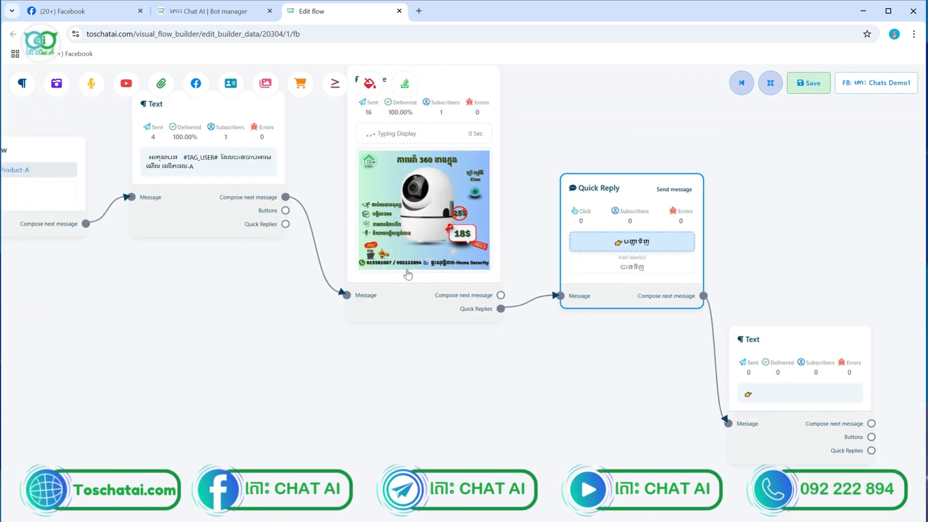
pyautogui.moveTo(224, 276); pyautogui.dragTo(384, 295)
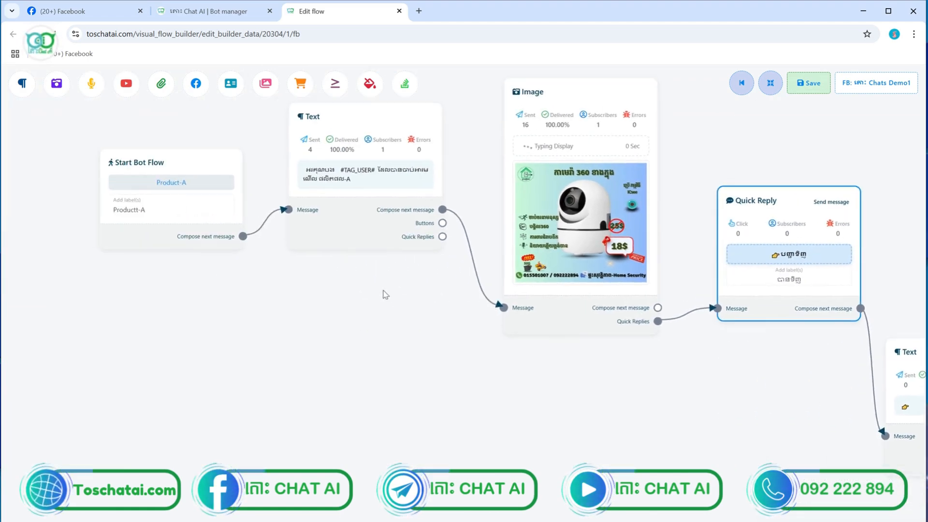
pyautogui.click(143, 186)
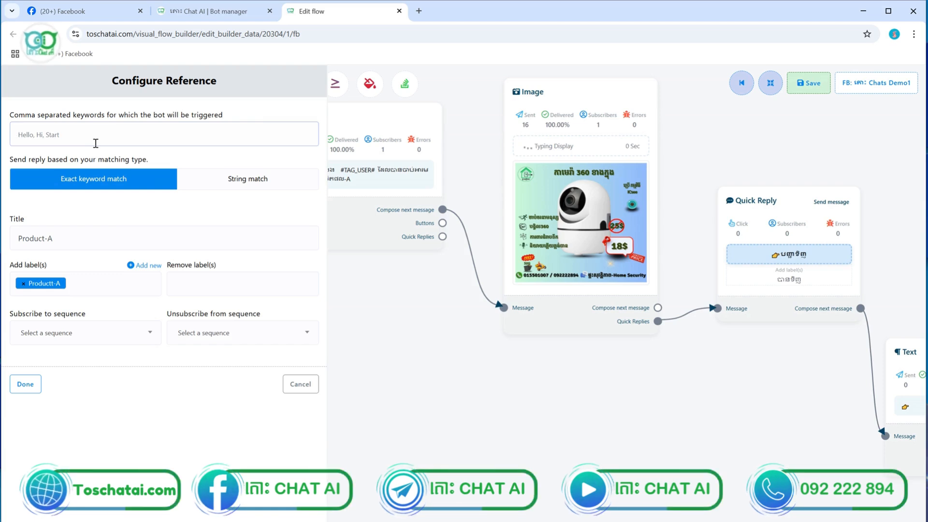
# Set the start trigger keyword to hi1, save the flow, and go to Facebook
pyautogui.write('ភ')
pyautogui.press('BackSpace')
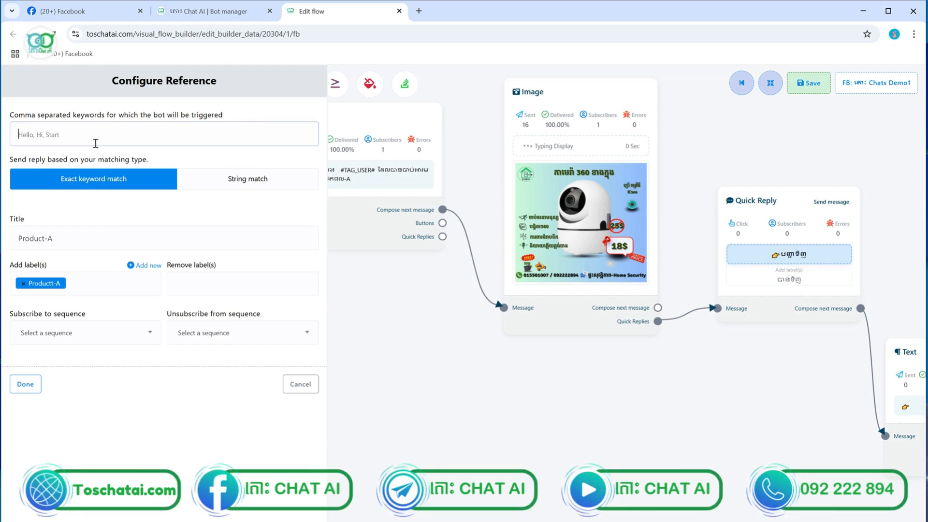
pyautogui.write('hi1')
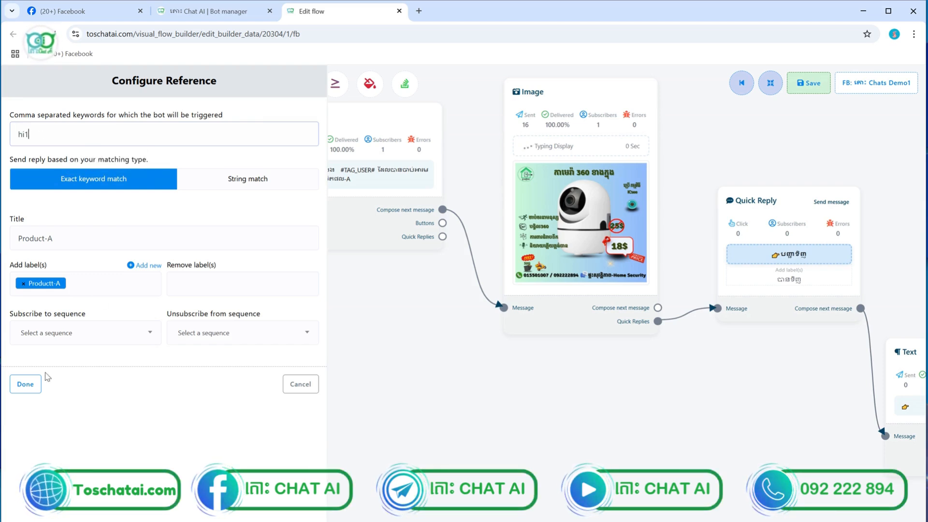
pyautogui.click(33, 383)
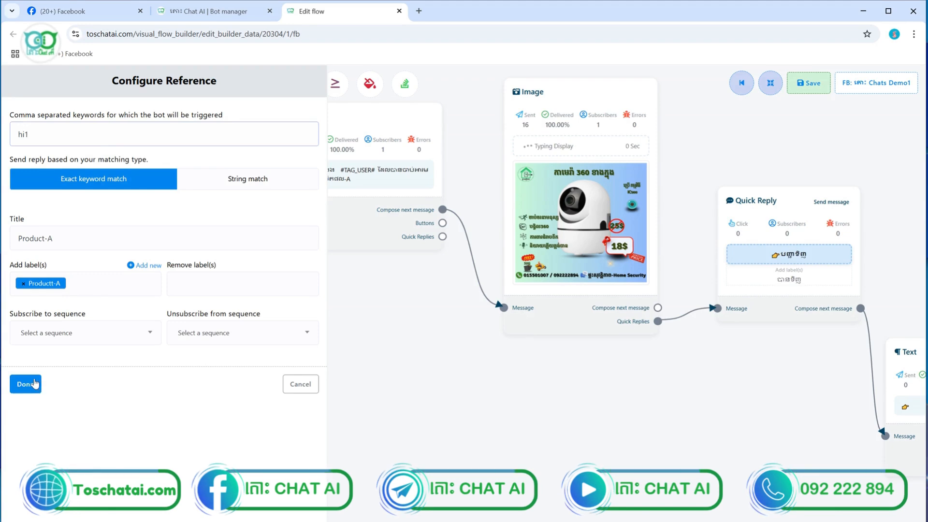
pyautogui.click(809, 83)
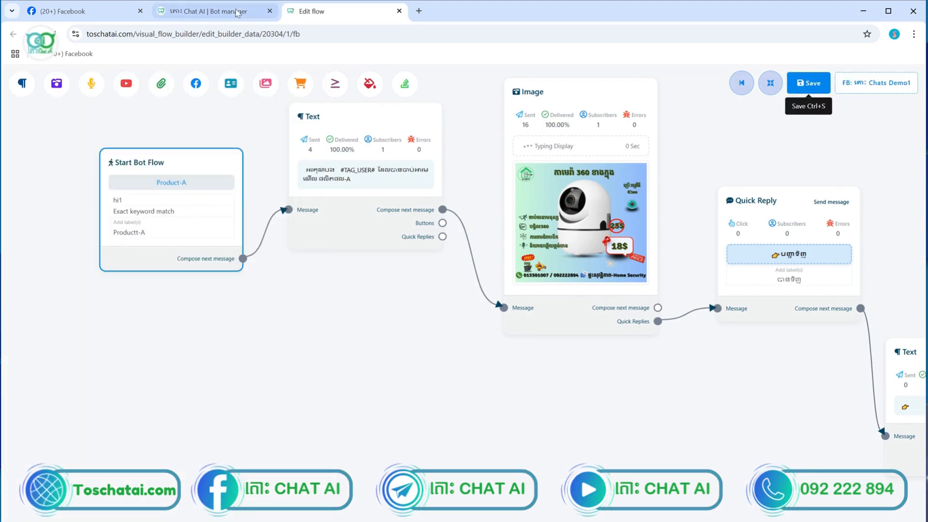
pyautogui.click(106, 12)
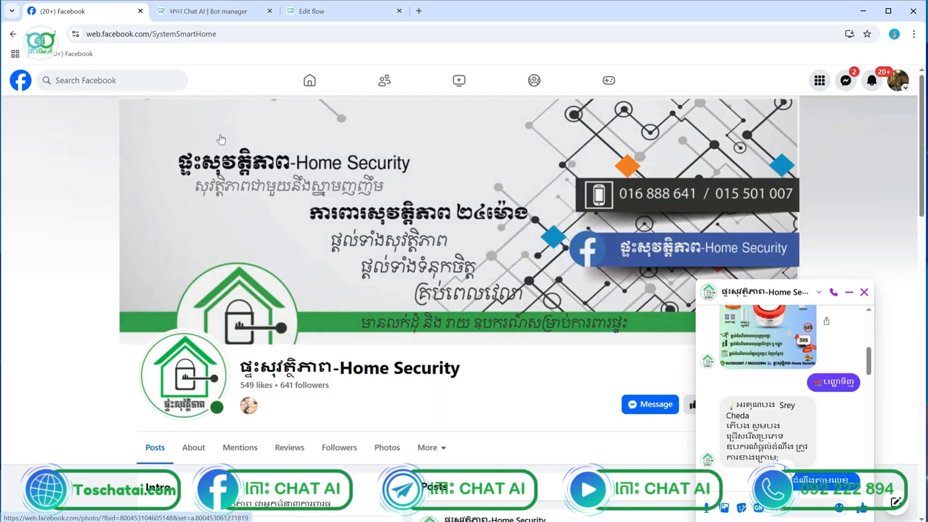
# Send 'hi' to the Chats Demo1 page and answer with the បញ្ជាទិញ quick reply
pyautogui.click(312, 81)
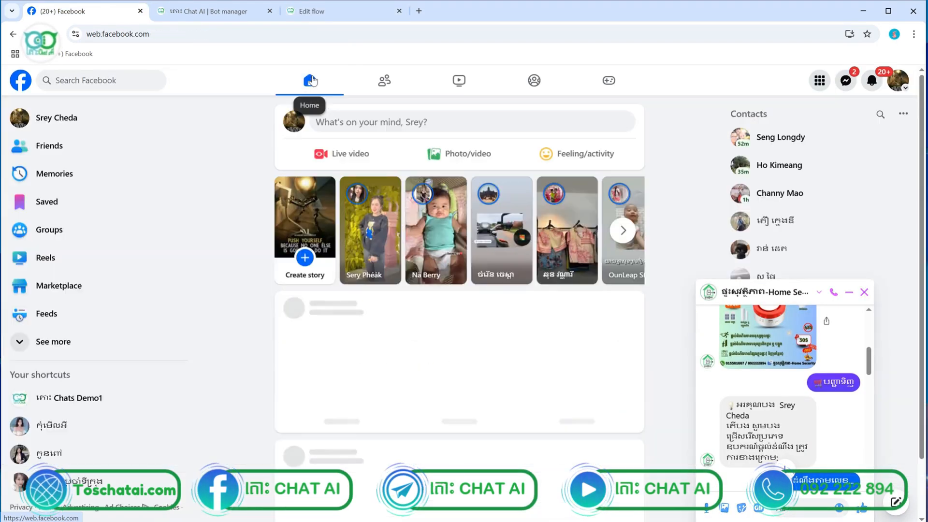
pyautogui.click(101, 398)
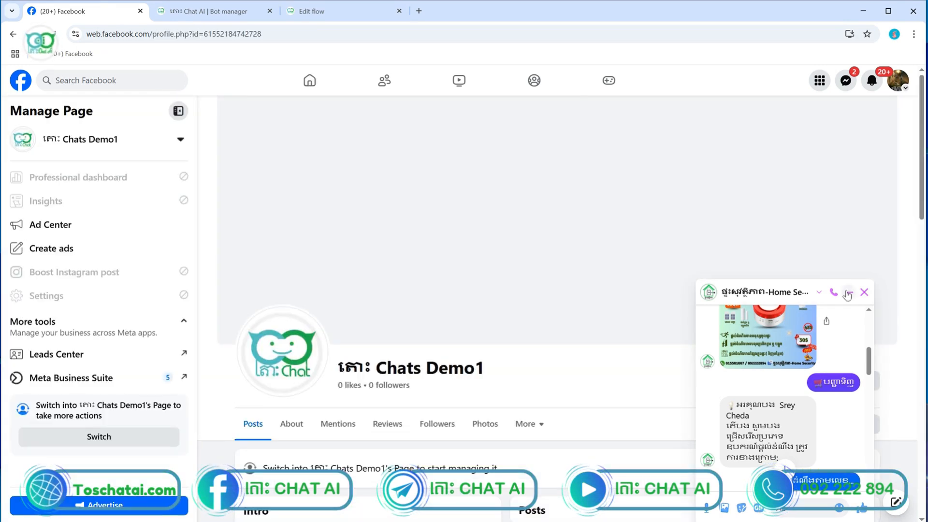
pyautogui.click(849, 292)
pyautogui.click(758, 382)
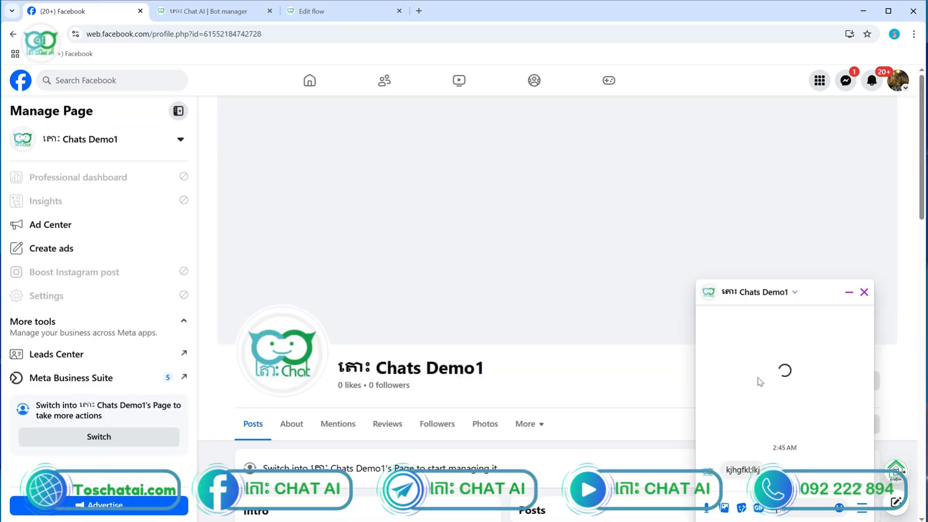
pyautogui.write('hi1')
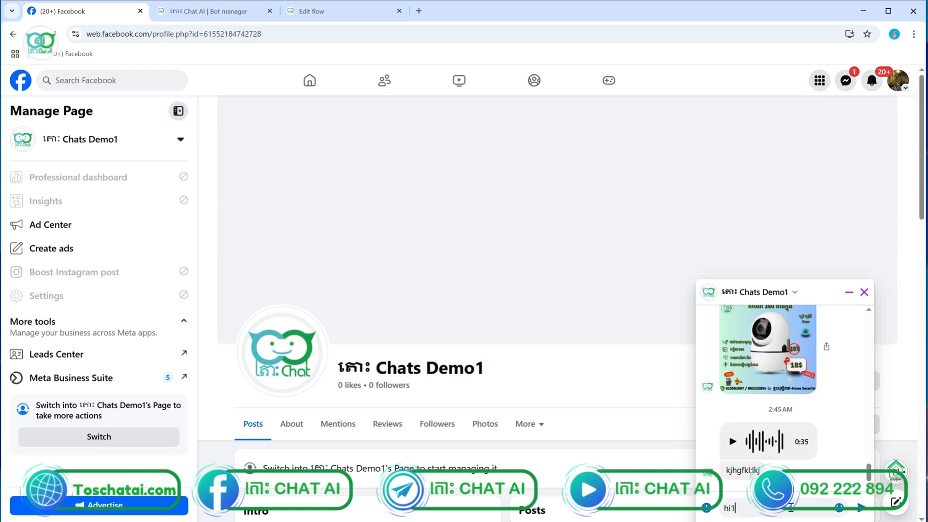
pyautogui.press('Return')
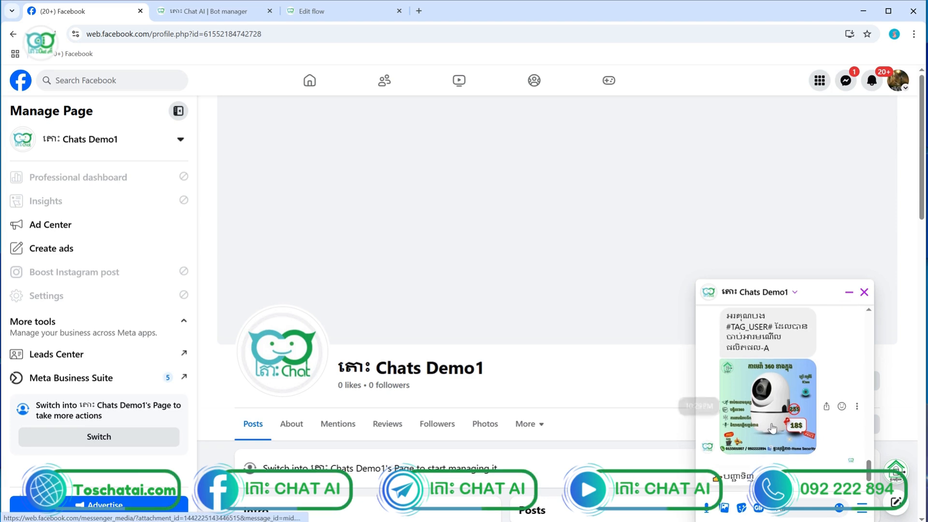
pyautogui.click(741, 478)
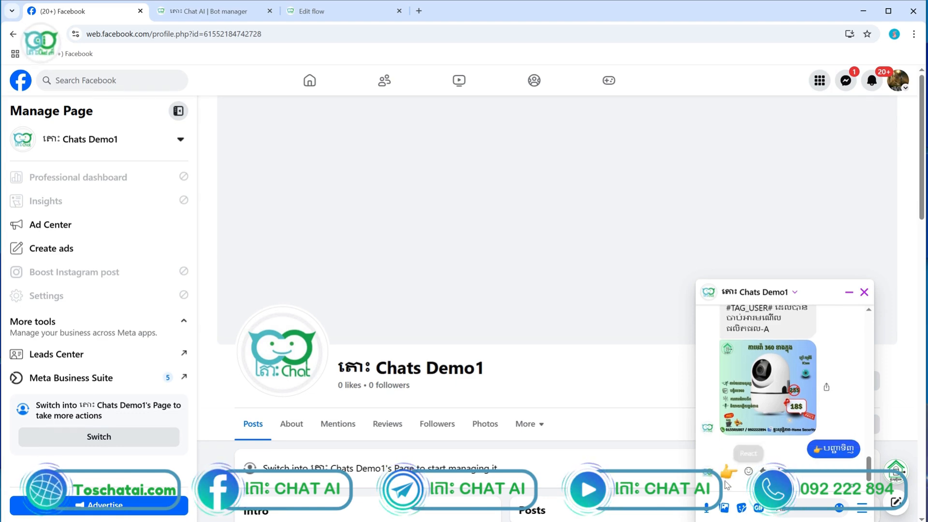
# Delete the final Text node at the end of the flow
pyautogui.click(328, 18)
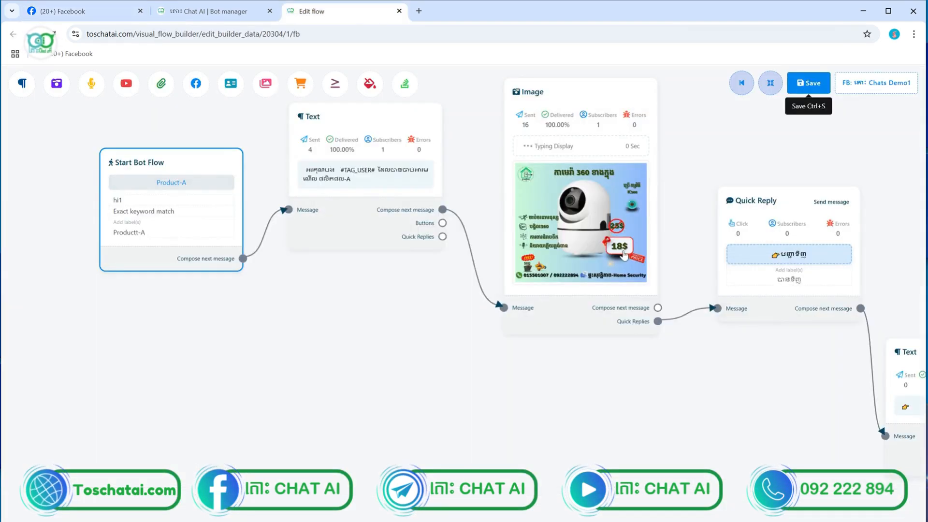
pyautogui.scroll(-5, 623, 256)
pyautogui.scroll(3, 758, 333)
pyautogui.scroll(3, 758, 332)
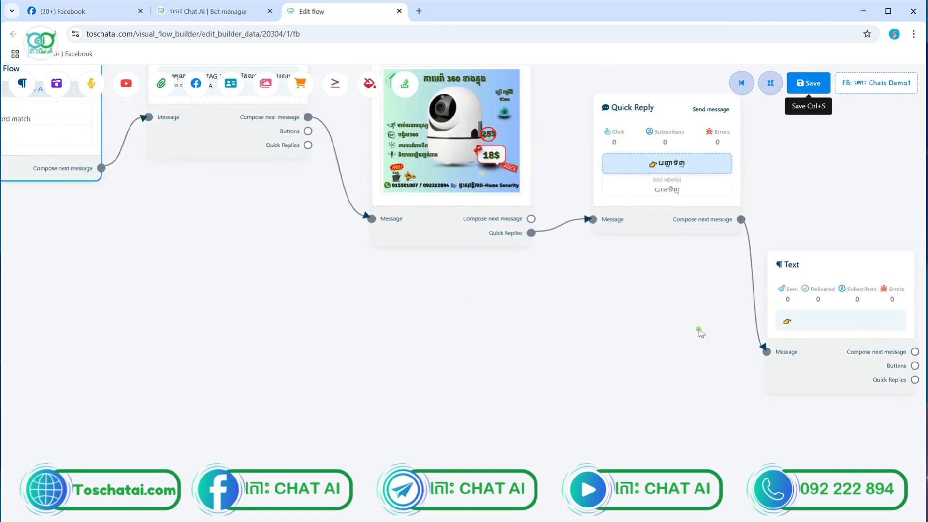
pyautogui.moveTo(697, 329); pyautogui.dragTo(505, 330)
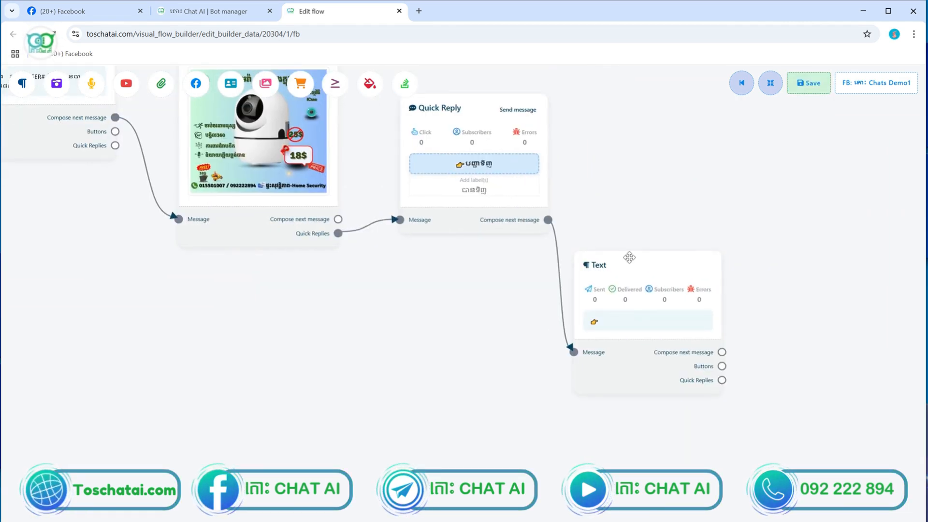
pyautogui.rightClick(630, 258)
pyautogui.click(642, 264)
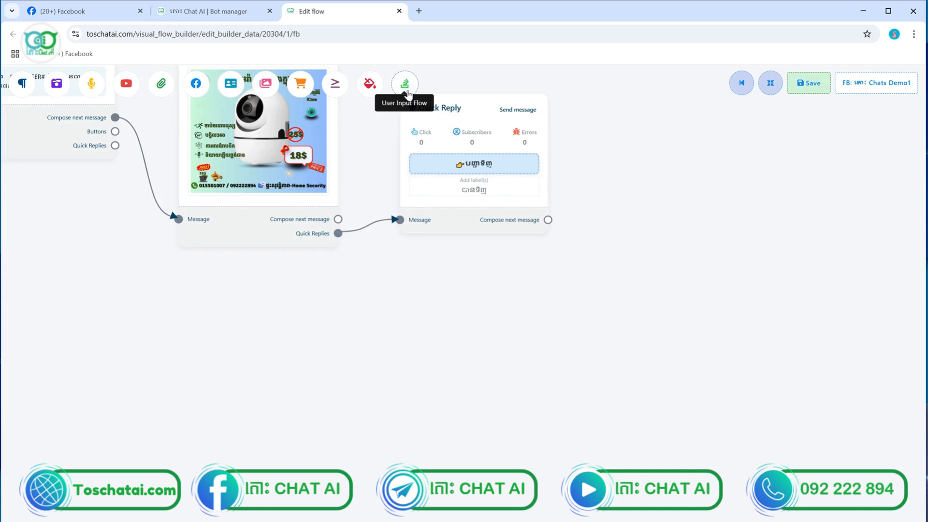
# Add a User Input Flow node and connect the Quick Reply to it
pyautogui.moveTo(406, 92); pyautogui.dragTo(629, 211)
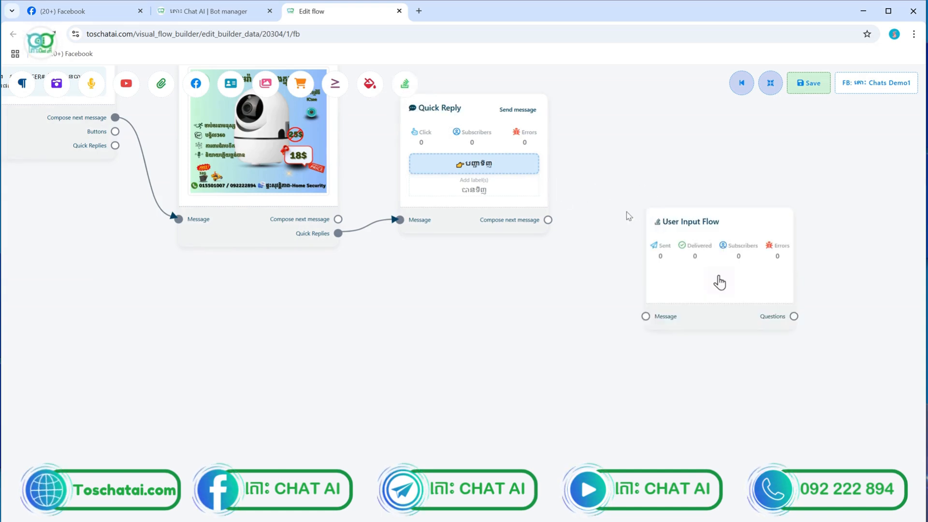
pyautogui.moveTo(496, 234); pyautogui.dragTo(499, 276)
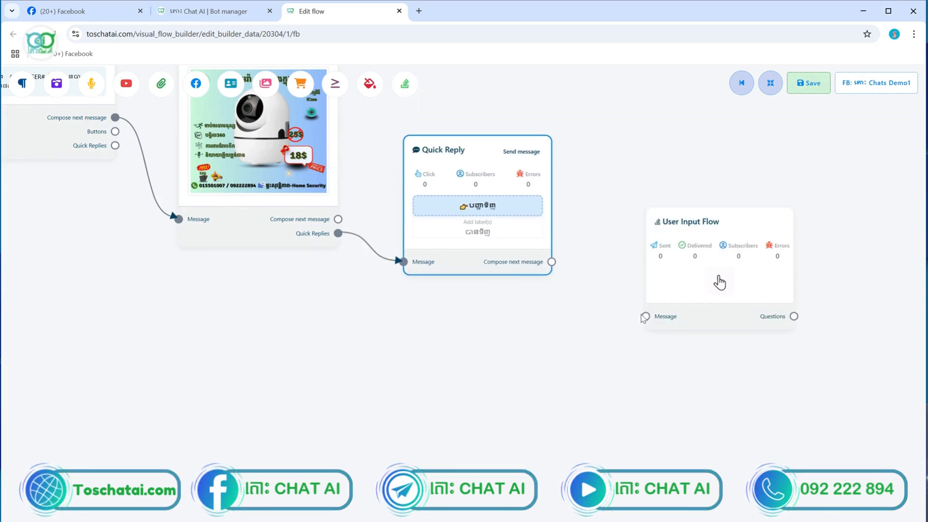
pyautogui.moveTo(645, 317); pyautogui.dragTo(552, 262)
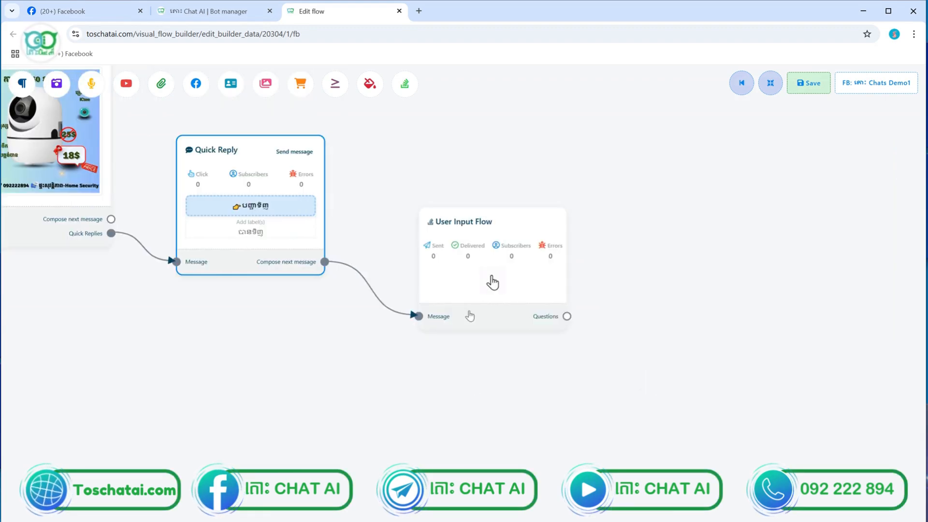
# Create a new input flow with campaign name 'buy product A' in the User Input Flow node
pyautogui.click(475, 302)
pyautogui.doubleClick(475, 303)
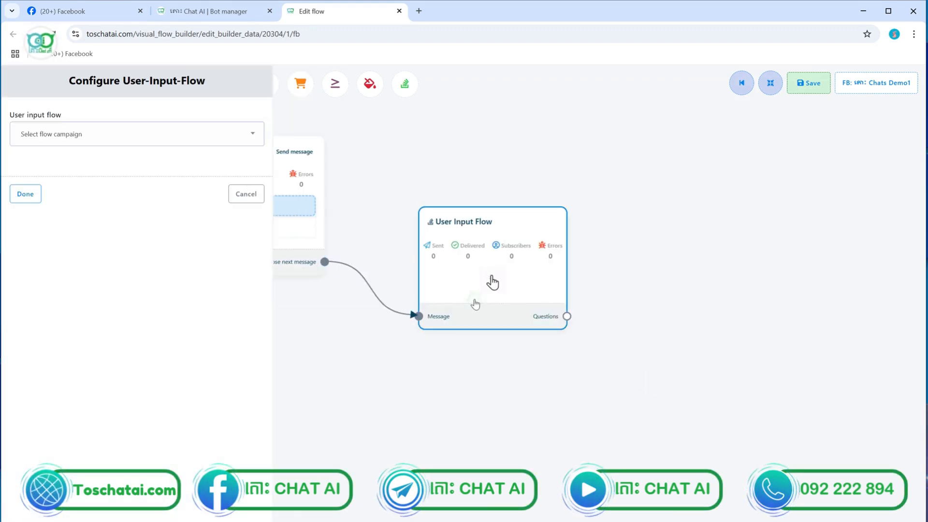
pyautogui.click(96, 136)
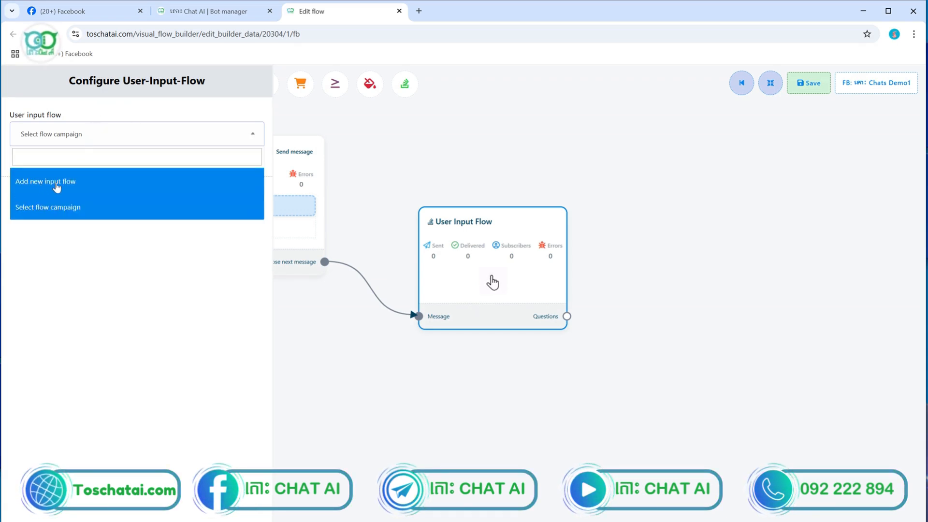
pyautogui.click(60, 188)
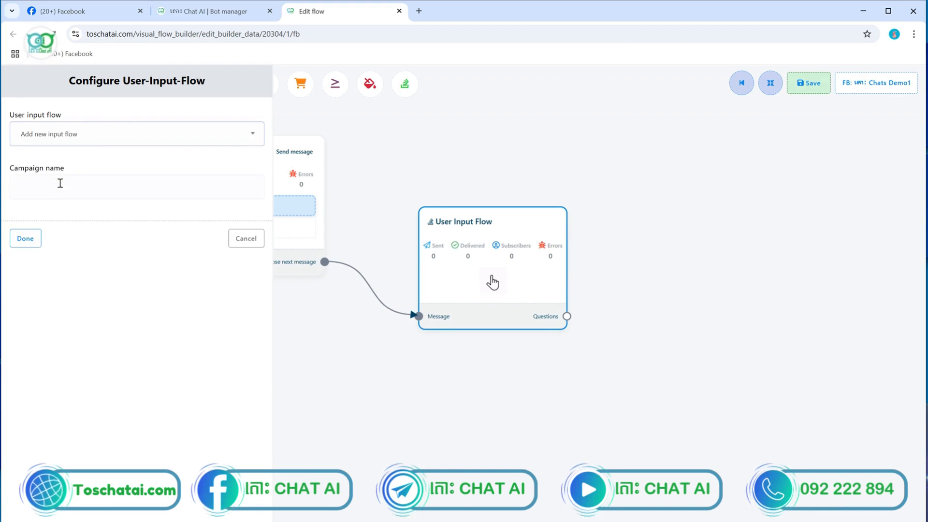
pyautogui.click(60, 183)
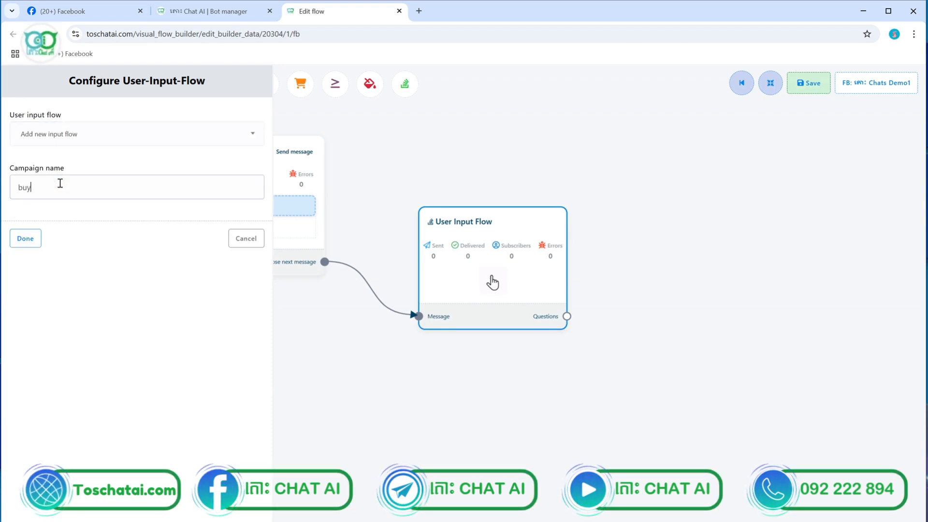
pyautogui.write('buy p')
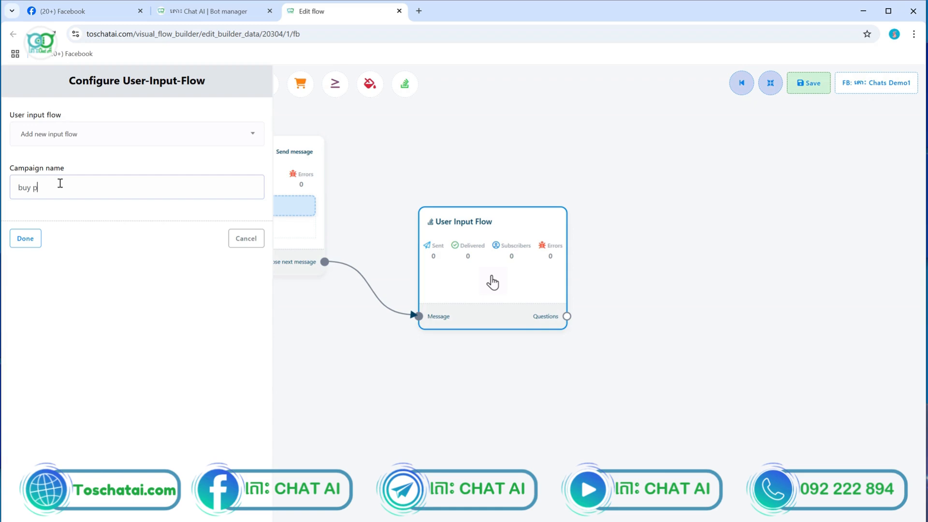
pyautogui.write('rodu')
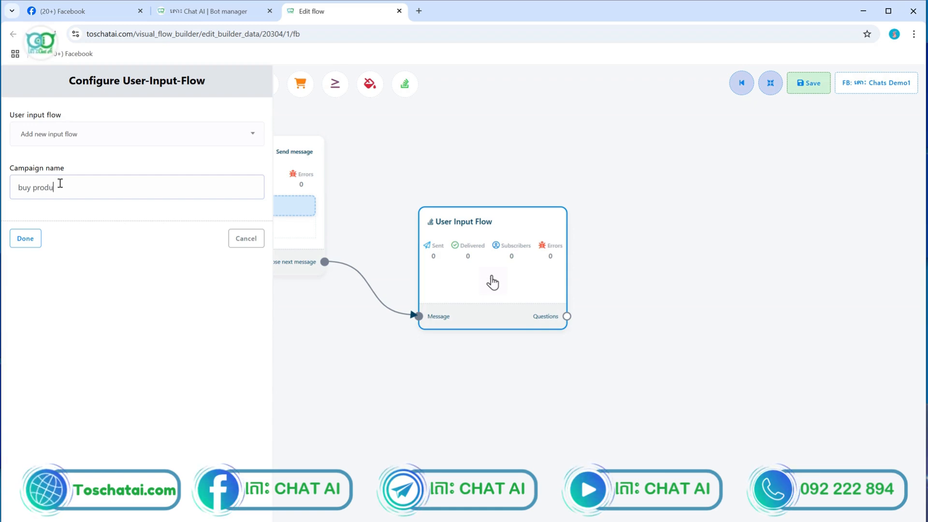
pyautogui.write('ct A')
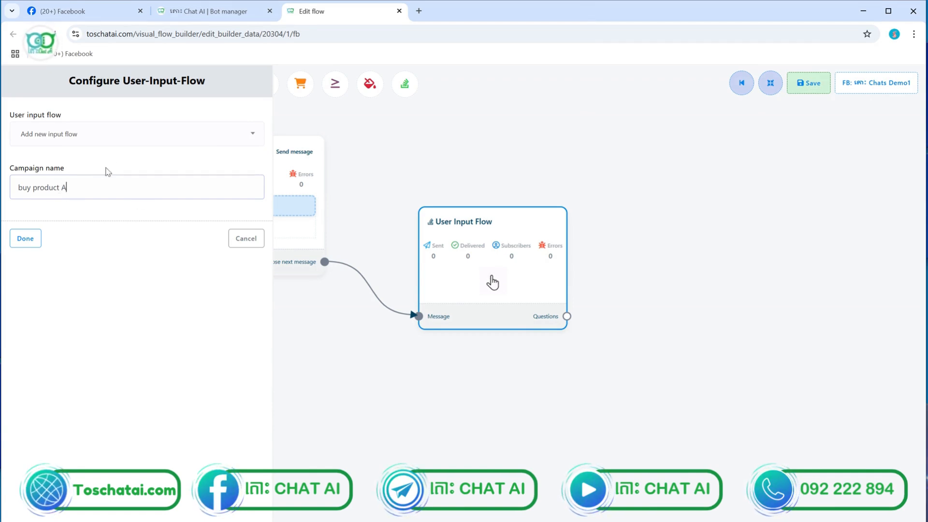
pyautogui.click(29, 239)
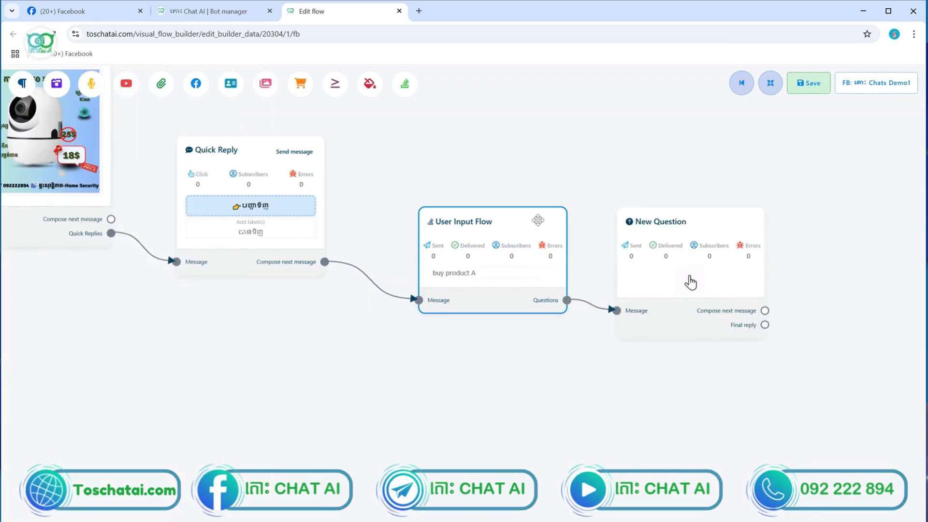
# Open the Configure New Question panel for the New Question node
pyautogui.scroll(-5, 688, 261)
pyautogui.scroll(5, 690, 263)
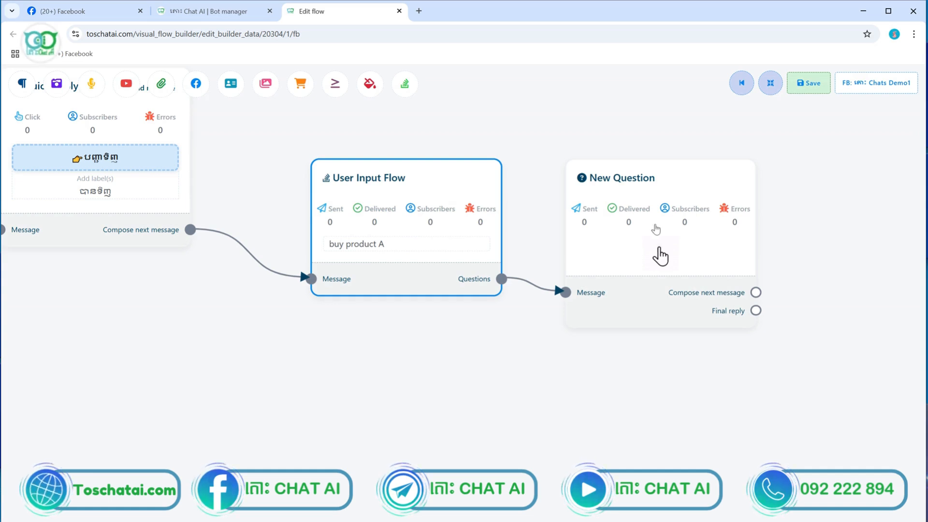
pyautogui.doubleClick(629, 247)
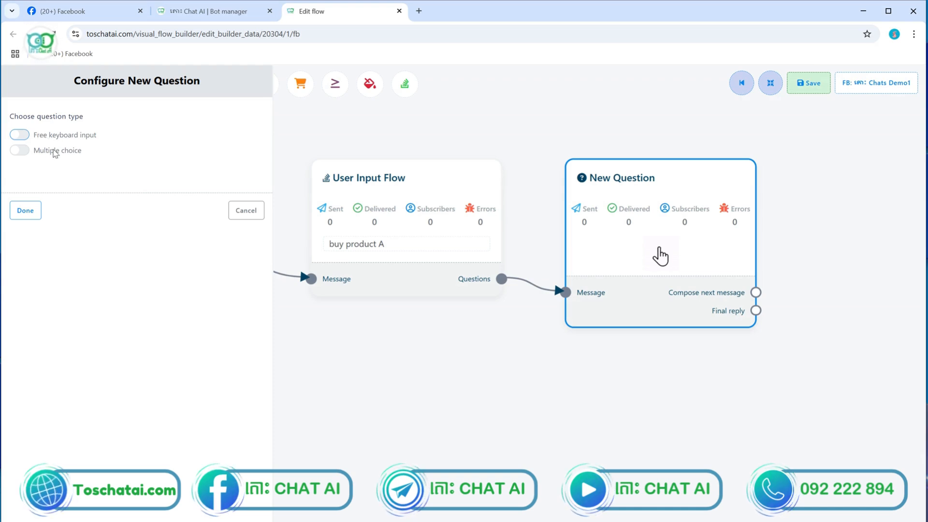
# Switch the New Question to Multiple choice and return to the Facebook tab
pyautogui.click(20, 135)
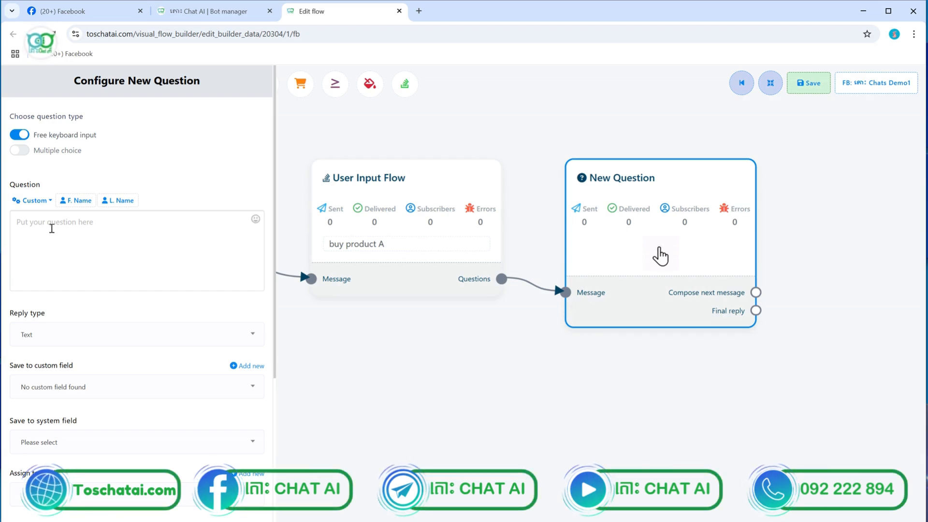
pyautogui.click(27, 153)
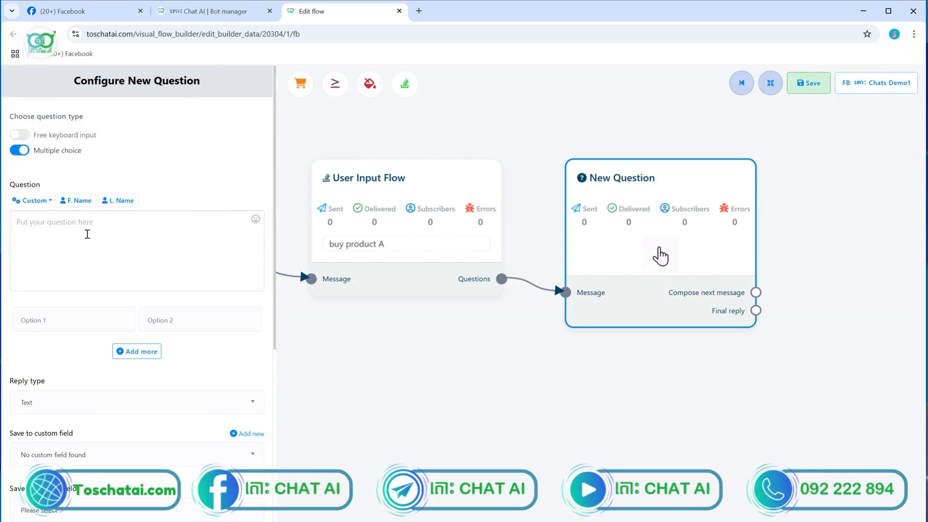
pyautogui.click(83, 12)
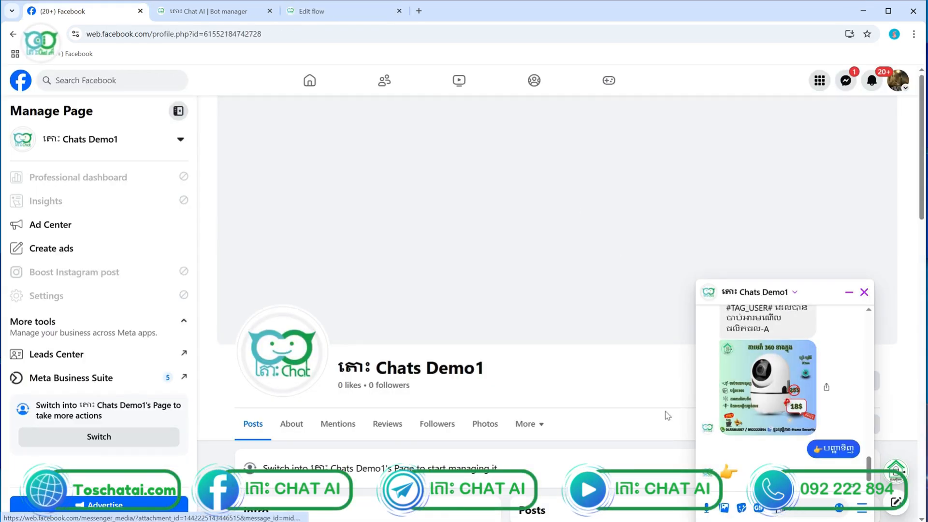
# Close the Chats Demo1 chat window and return to the Facebook home feed
pyautogui.rightClick(659, 361)
pyautogui.click(864, 294)
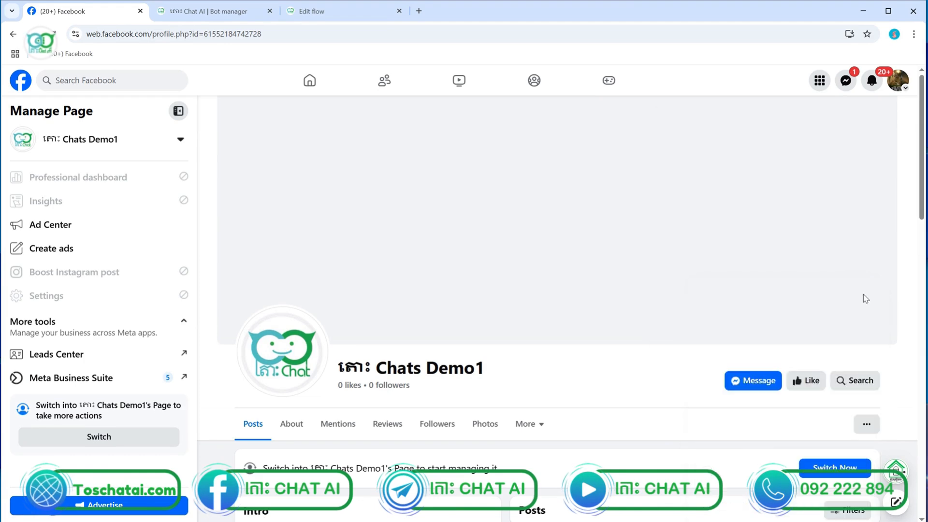
pyautogui.click(13, 35)
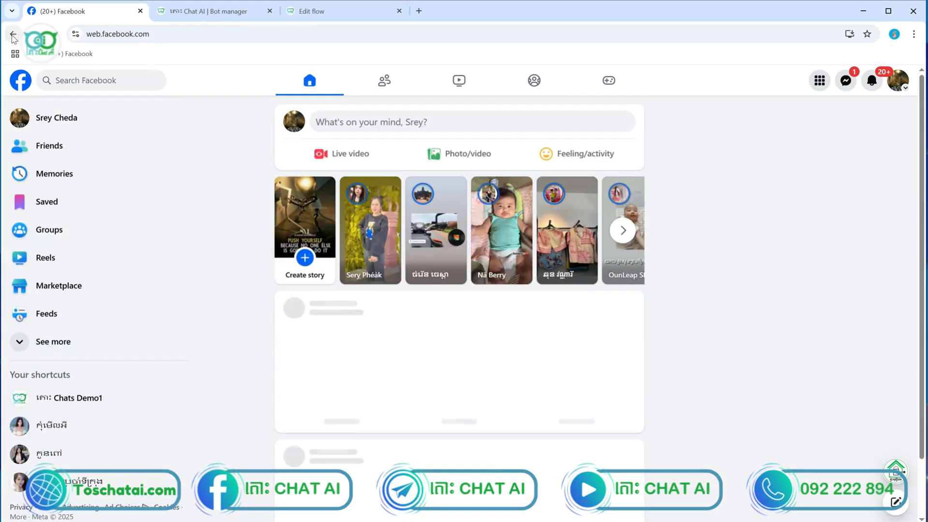
# Open the Home Security page's Messenger chat, review the bot's earlier replies, then return to the flow editor
pyautogui.click(61, 80)
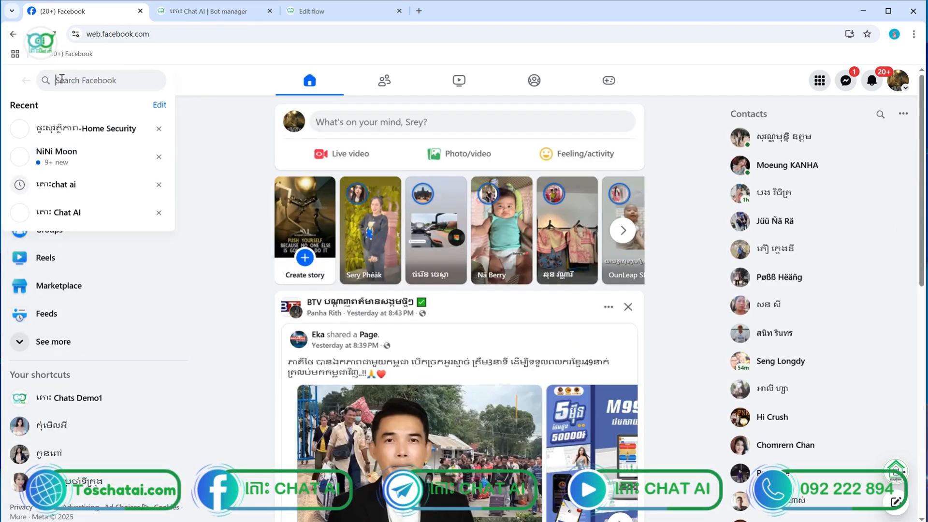
pyautogui.click(87, 129)
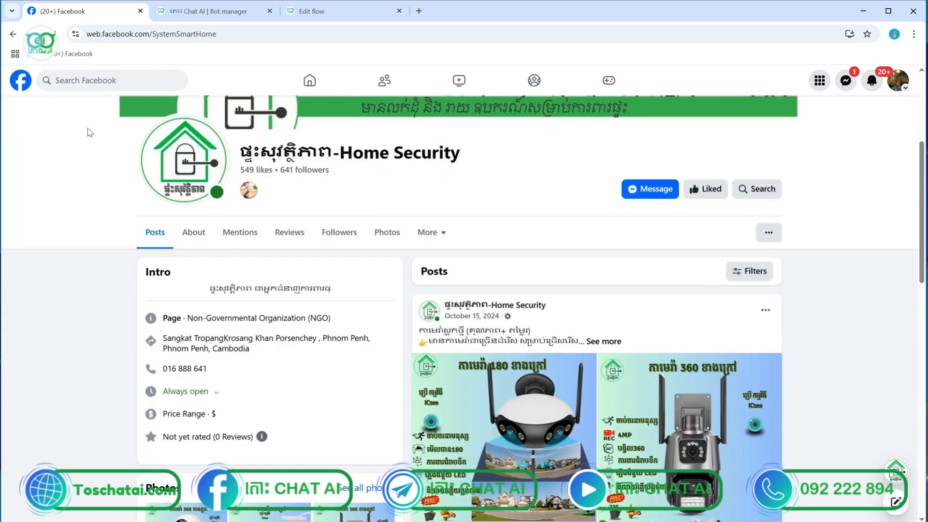
pyautogui.click(644, 193)
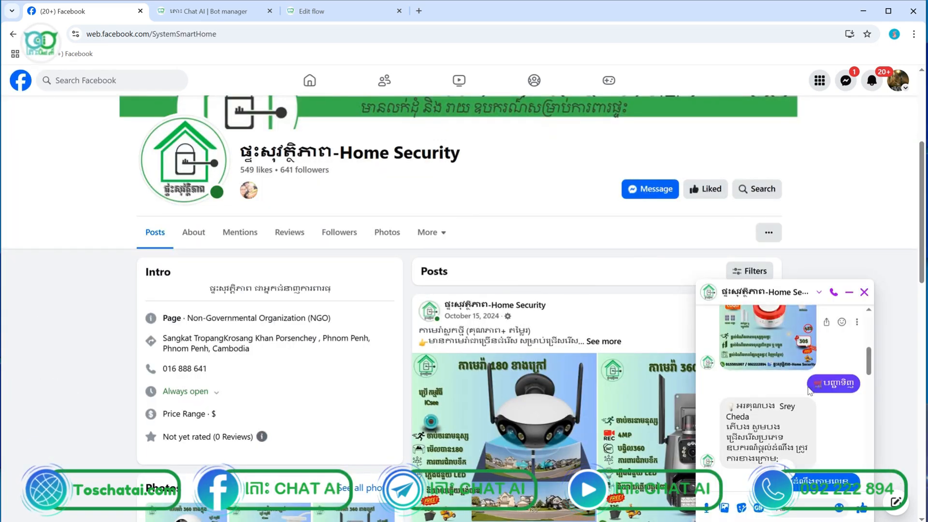
pyautogui.moveTo(869, 370); pyautogui.dragTo(869, 387)
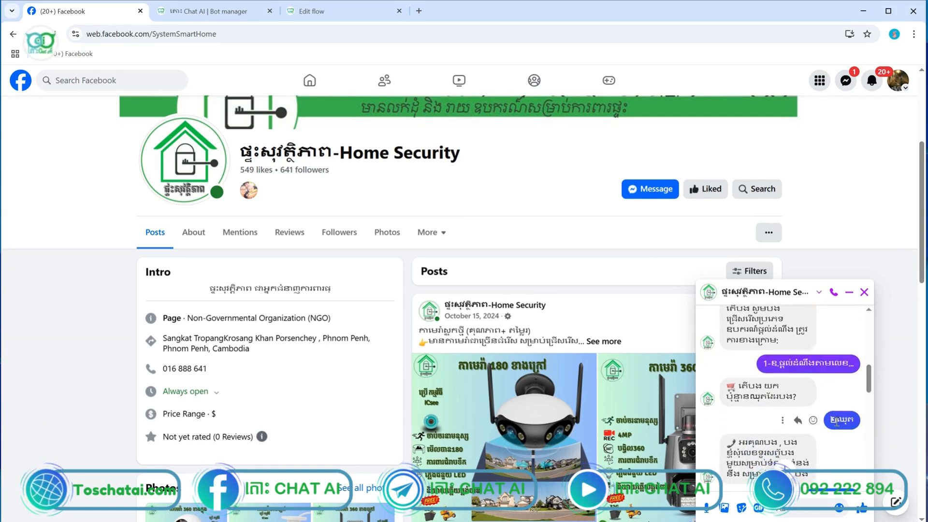
pyautogui.click(319, 11)
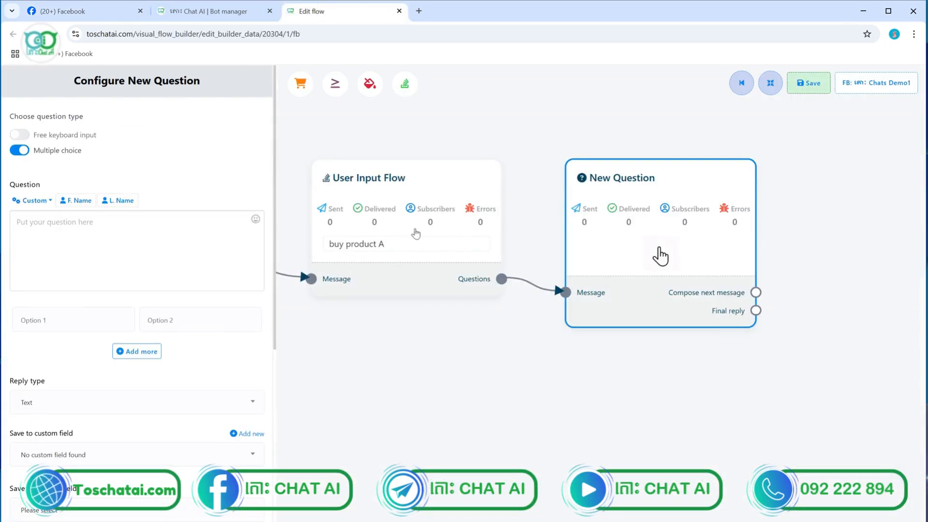
# Switch the New Question to Free keyboard input, then go back to the Home Security Facebook chat
pyautogui.click(22, 136)
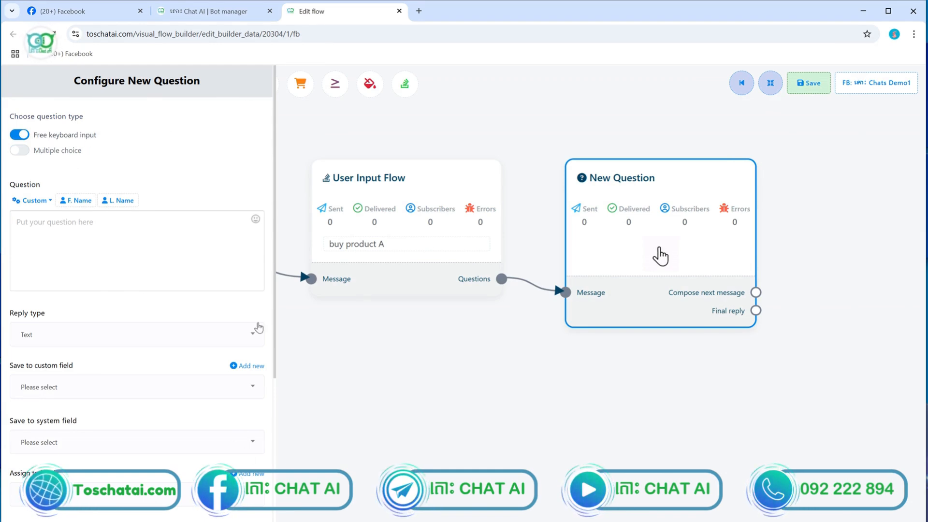
pyautogui.click(104, 16)
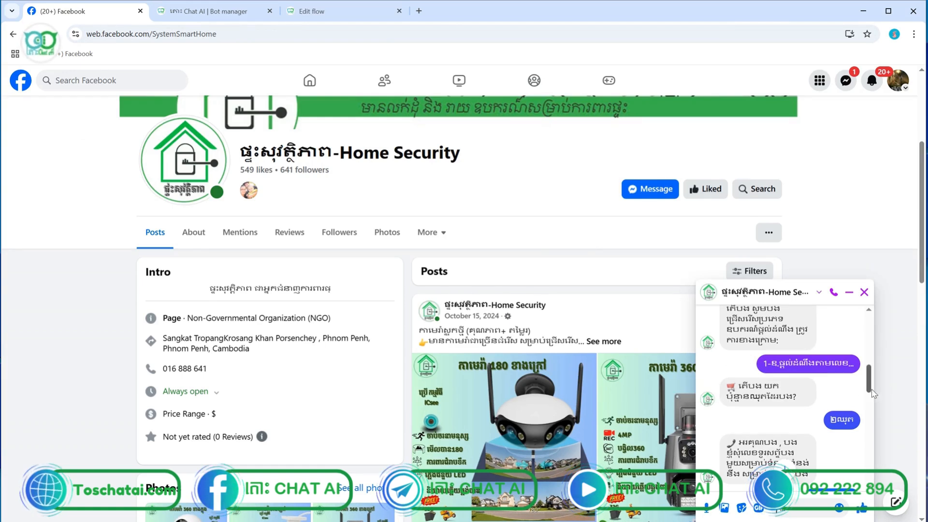
# Select the bot's earlier Khmer question text in the Home Security chat and return to the flow editor
pyautogui.scroll(1, 868, 390)
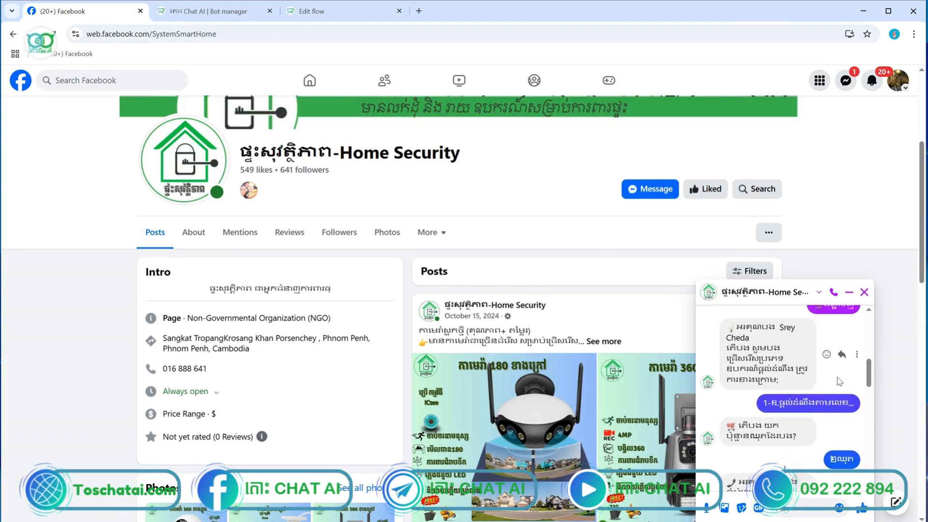
pyautogui.moveTo(781, 391); pyautogui.dragTo(732, 343)
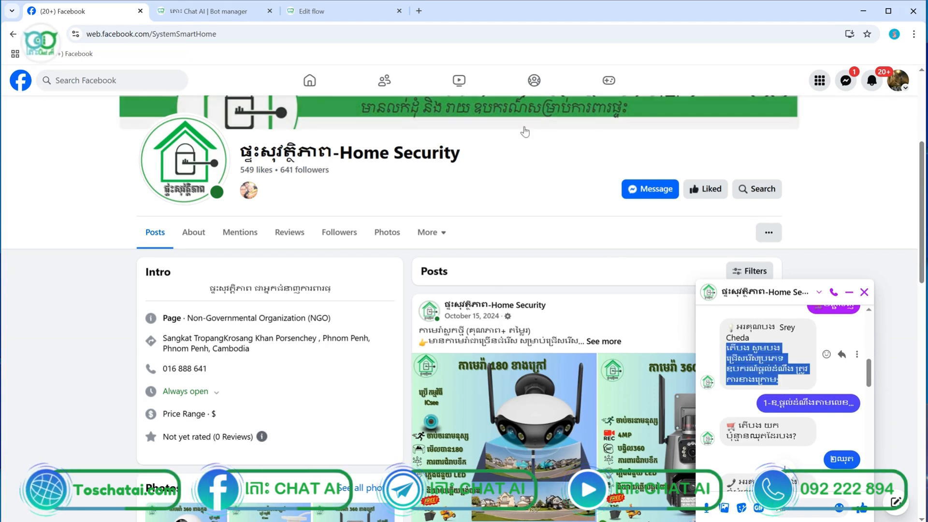
pyautogui.click(357, 13)
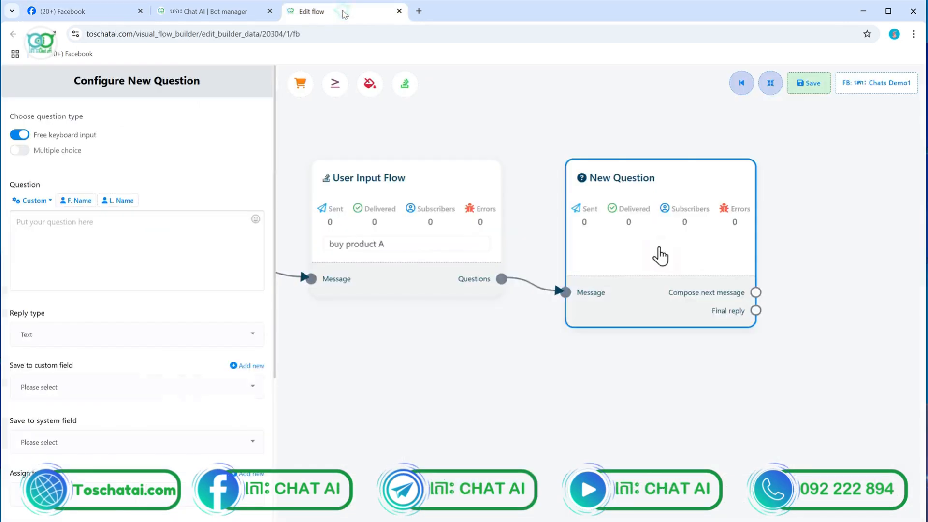
# Paste the copied Khmer product question into the Question box, with reply type Text
pyautogui.click(135, 241)
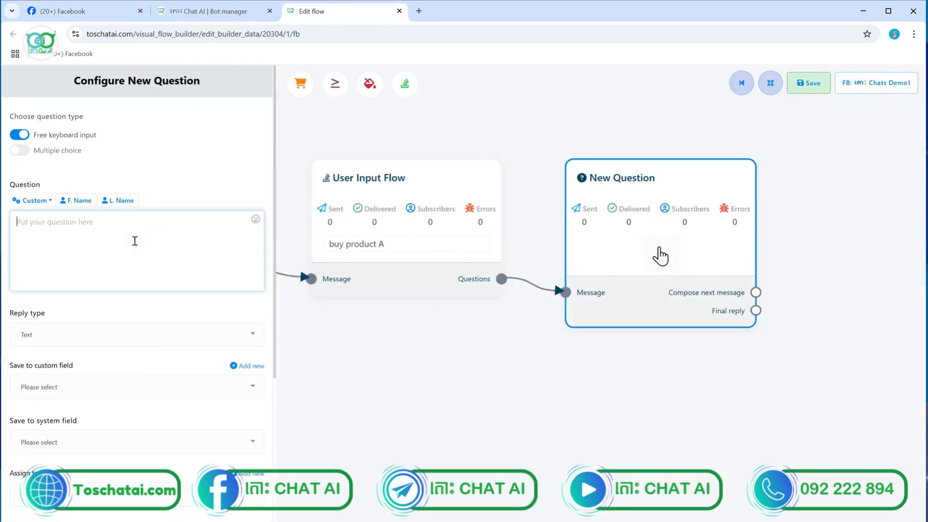
pyautogui.write('តើបង សូមបងជ្រើសរើសប្រភេទ ឧបករណ៍ផ្តល់ផលិង ត្រូវការខាងក្រោម')
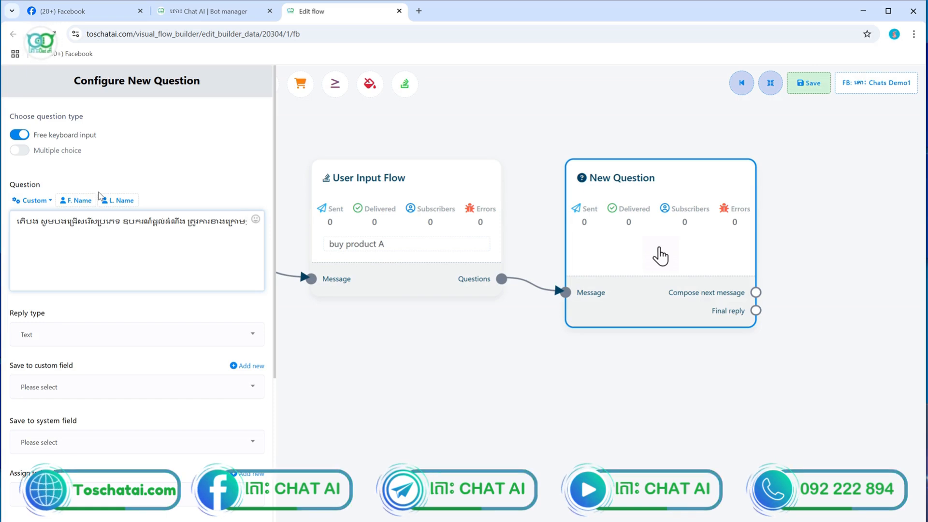
pyautogui.click(90, 336)
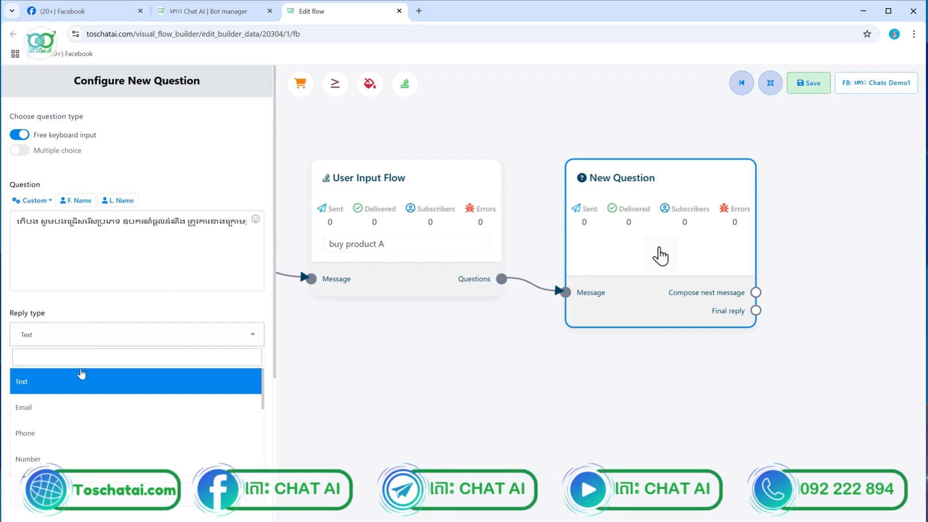
pyautogui.click(64, 386)
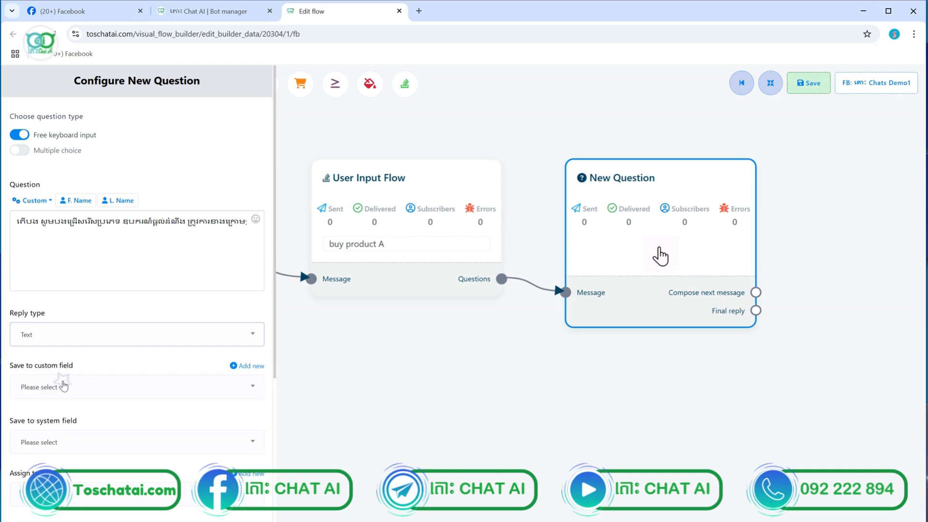
# Try the Email and Phone reply types, then set the reply type back to Text
pyautogui.click(91, 334)
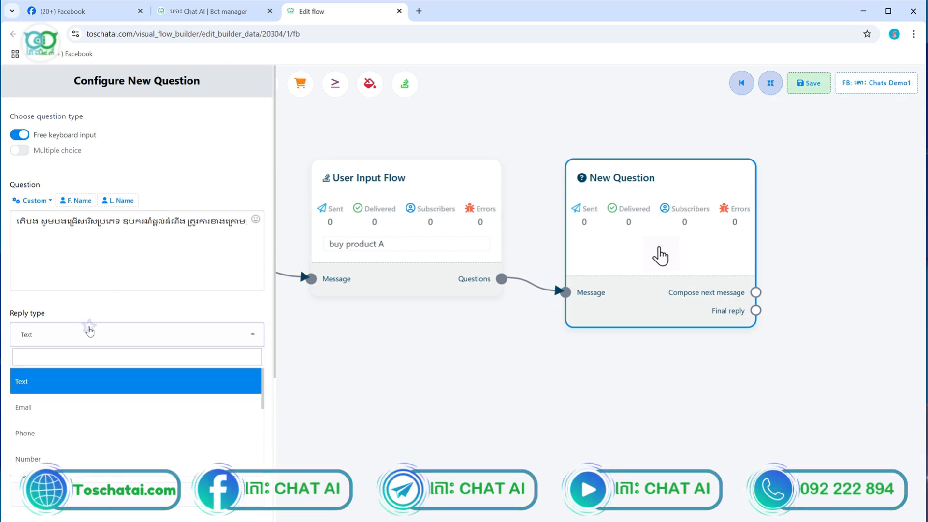
pyautogui.click(51, 406)
pyautogui.click(62, 335)
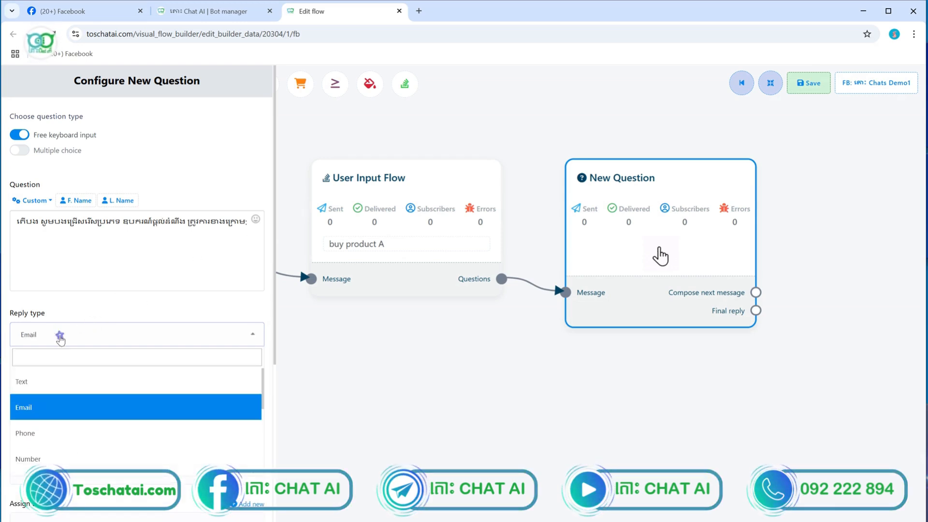
pyautogui.click(32, 434)
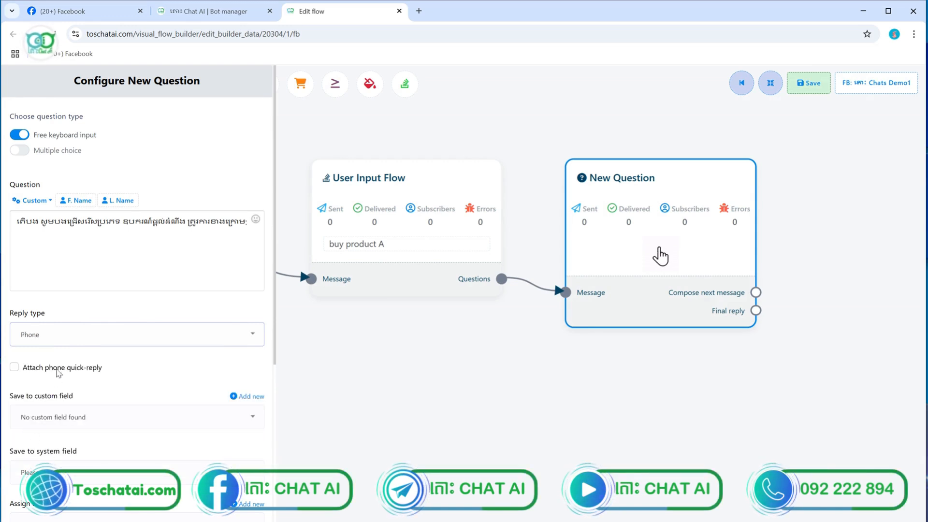
pyautogui.click(68, 340)
pyautogui.click(47, 386)
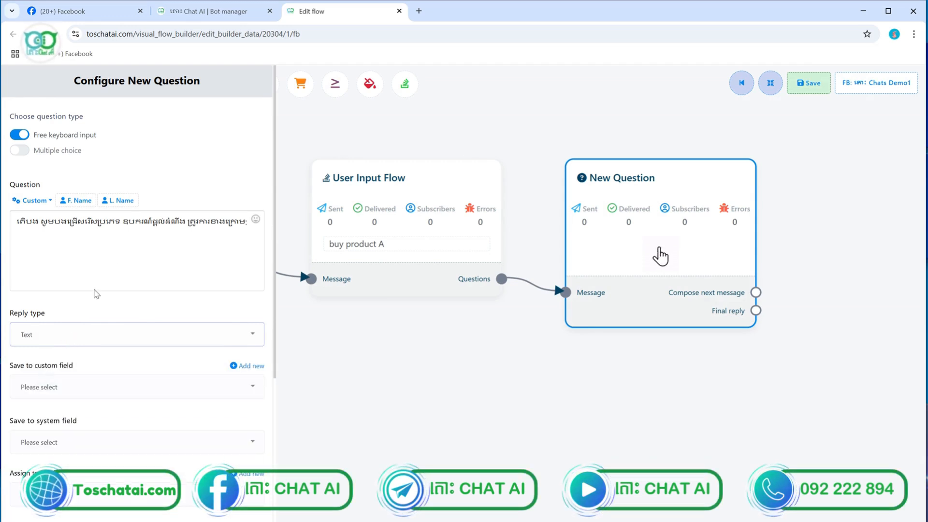
pyautogui.scroll(-3, 95, 269)
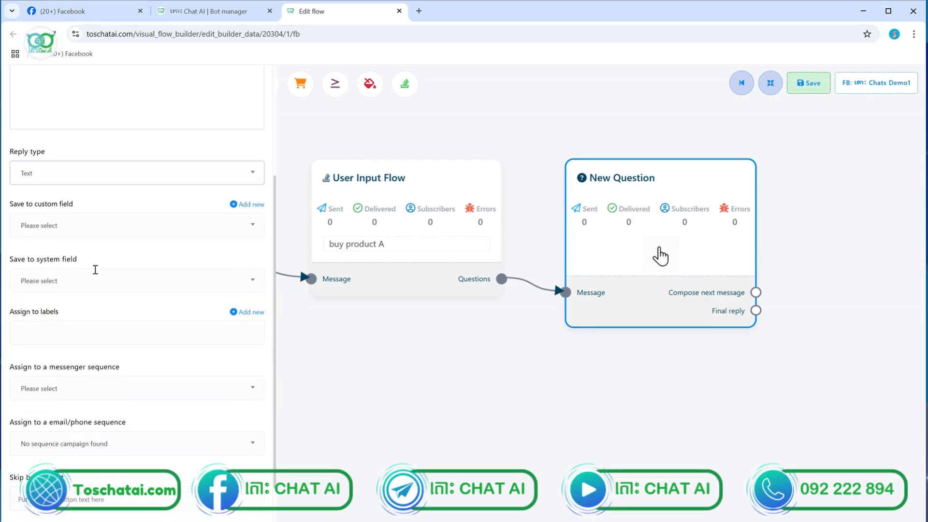
pyautogui.scroll(3, 95, 276)
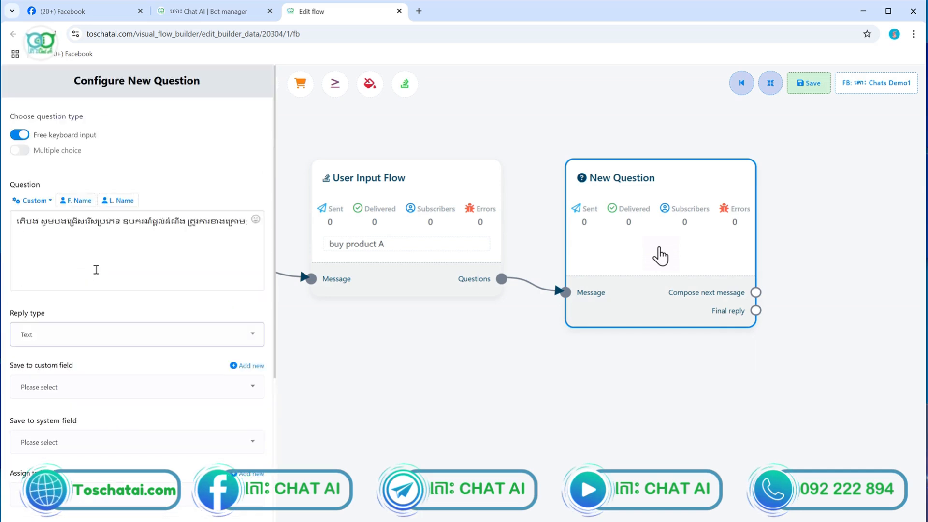
pyautogui.scroll(-1, 96, 270)
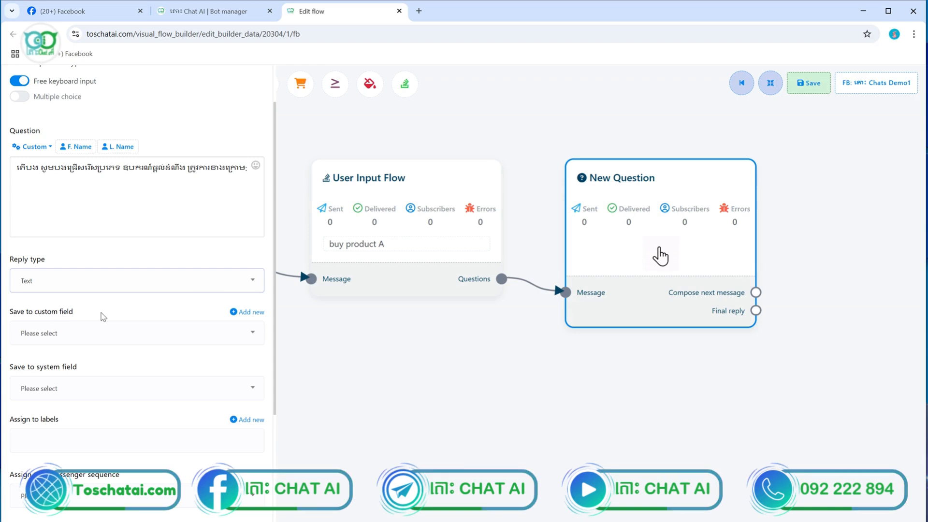
# Create a custom field named Product, save the question's answers to it, and click Done
pyautogui.click(245, 313)
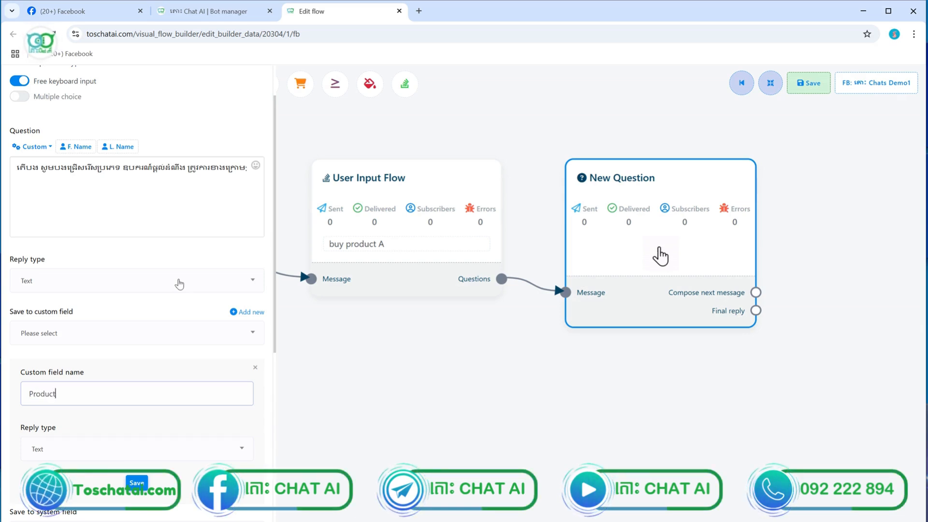
pyautogui.click(211, 314)
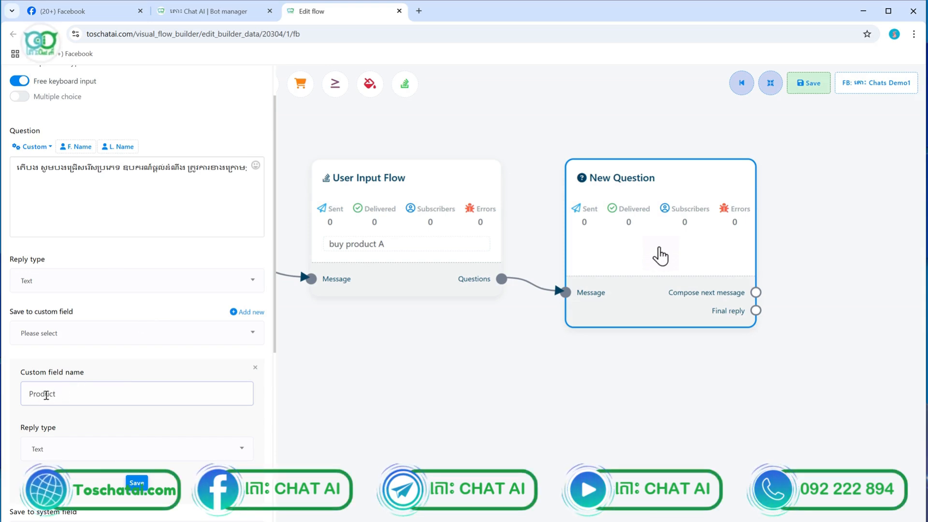
pyautogui.click(138, 485)
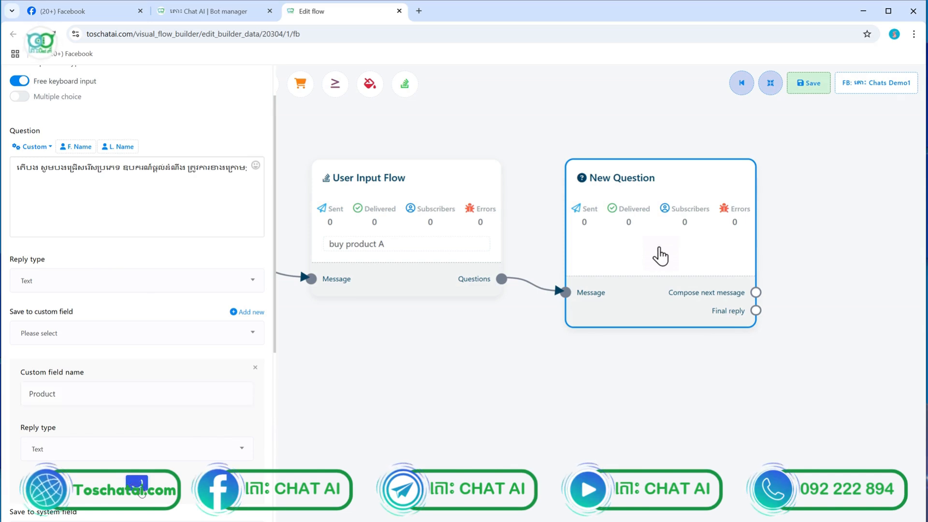
pyautogui.click(134, 333)
pyautogui.click(57, 380)
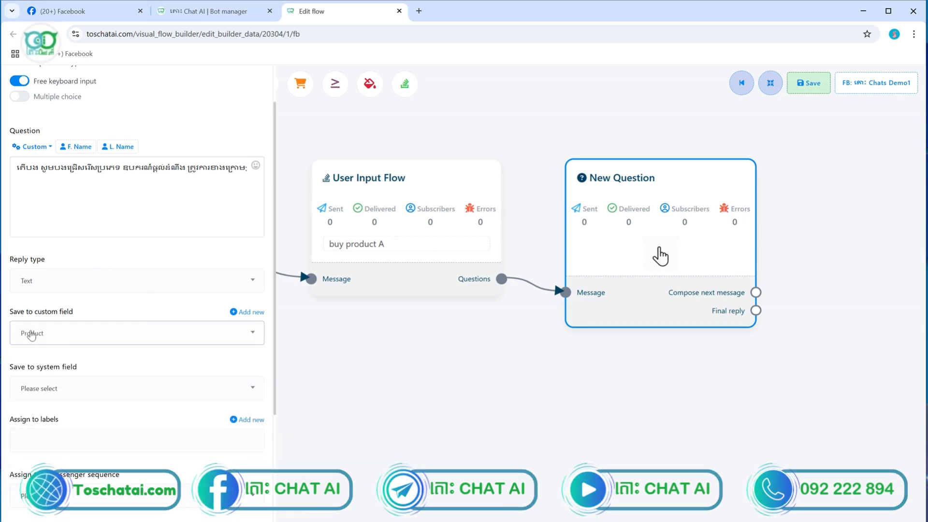
pyautogui.scroll(-3, 81, 325)
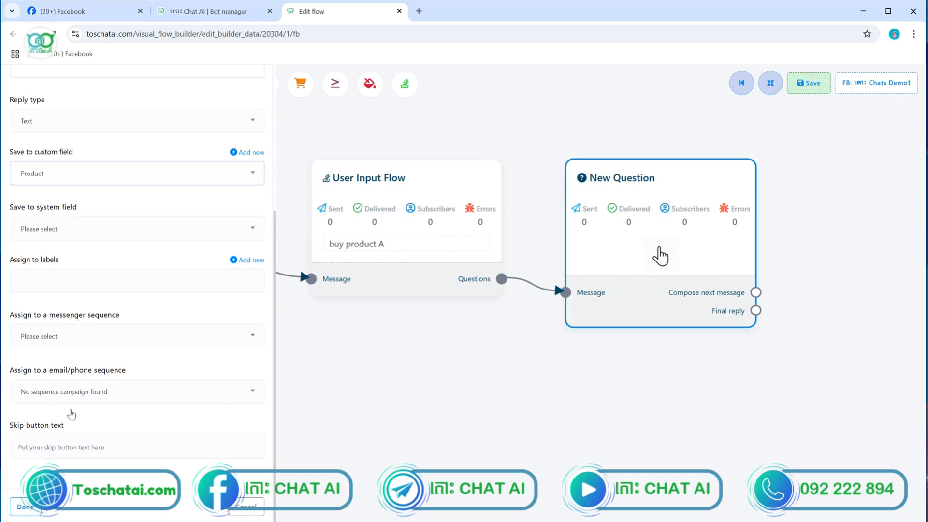
pyautogui.click(30, 507)
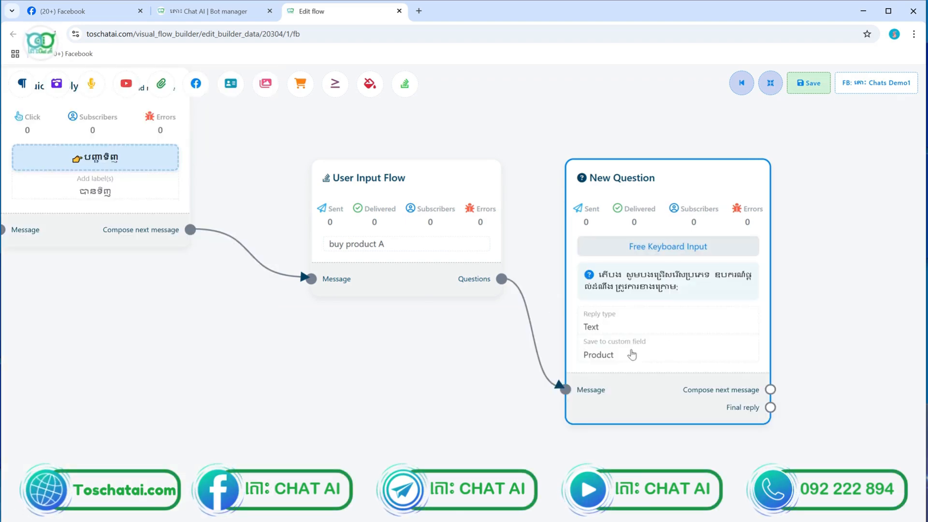
# Link a new New Question node after the product question and choose Free keyboard input for it
pyautogui.scroll(5, 674, 309)
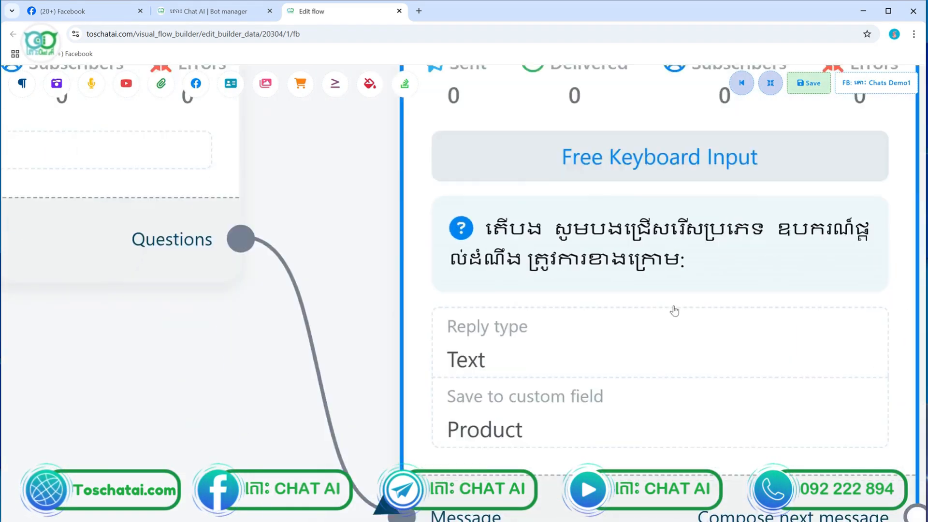
pyautogui.scroll(-5, 674, 310)
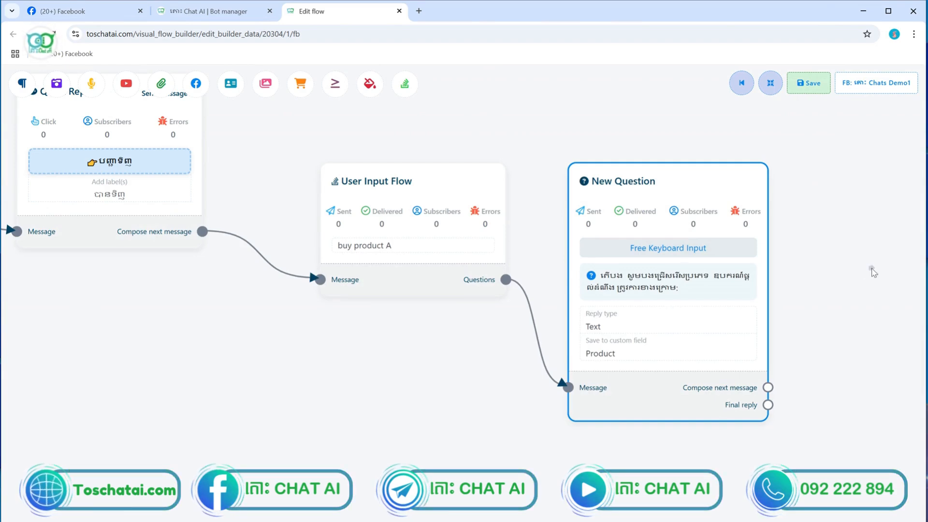
pyautogui.moveTo(873, 272); pyautogui.dragTo(641, 236)
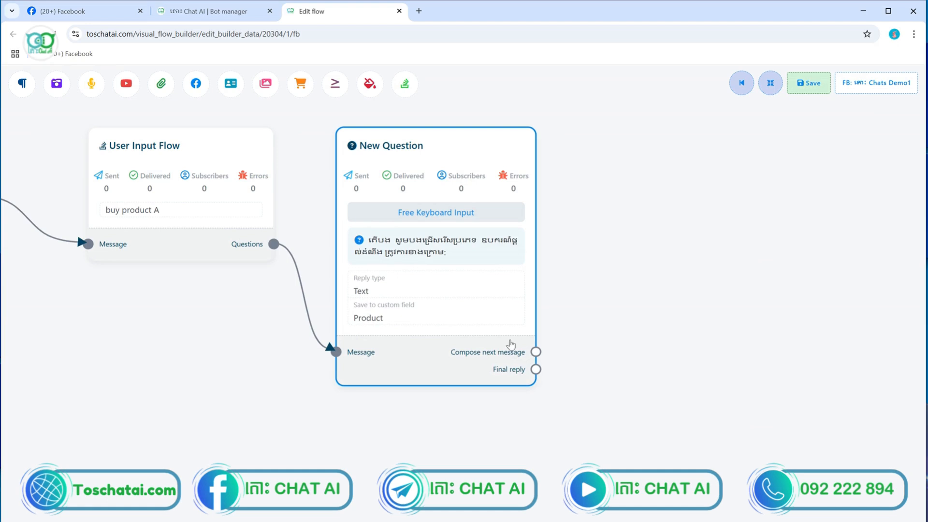
pyautogui.moveTo(536, 352); pyautogui.dragTo(607, 355)
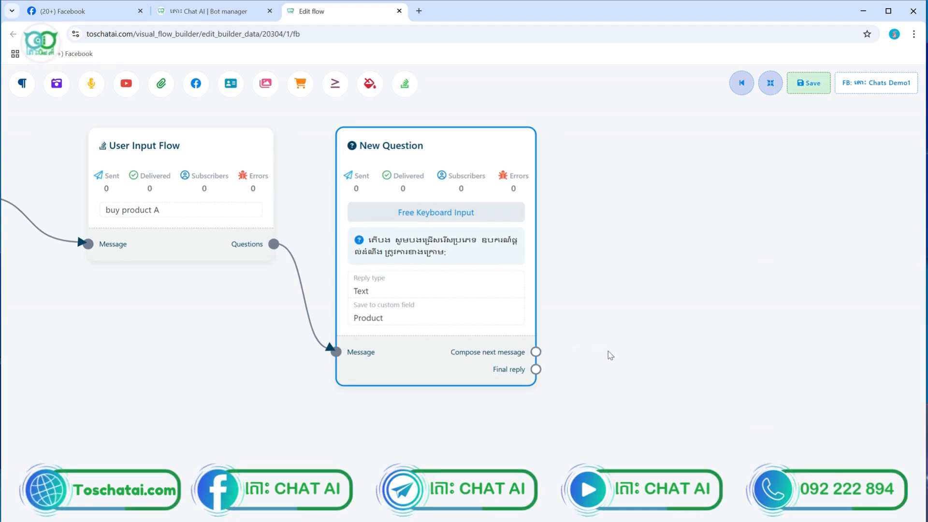
pyautogui.moveTo(701, 441); pyautogui.dragTo(700, 358)
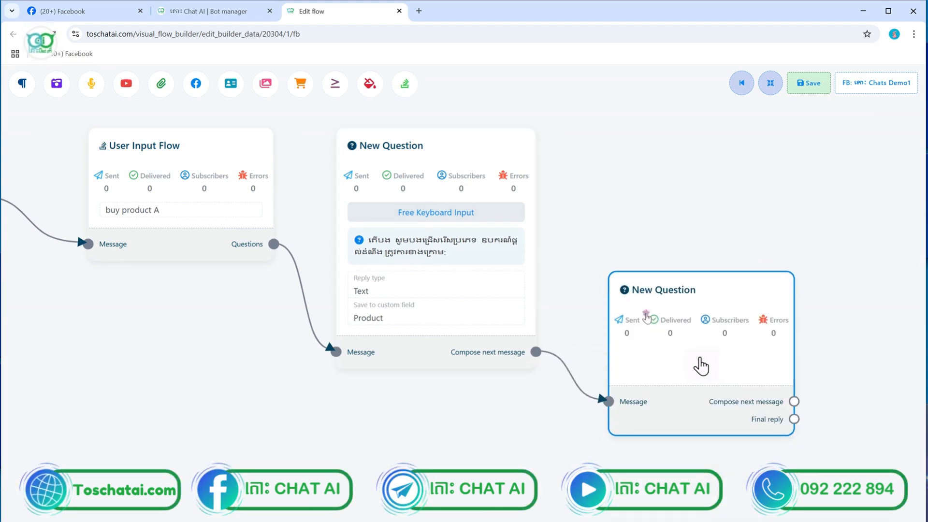
pyautogui.doubleClick(647, 317)
pyautogui.click(21, 135)
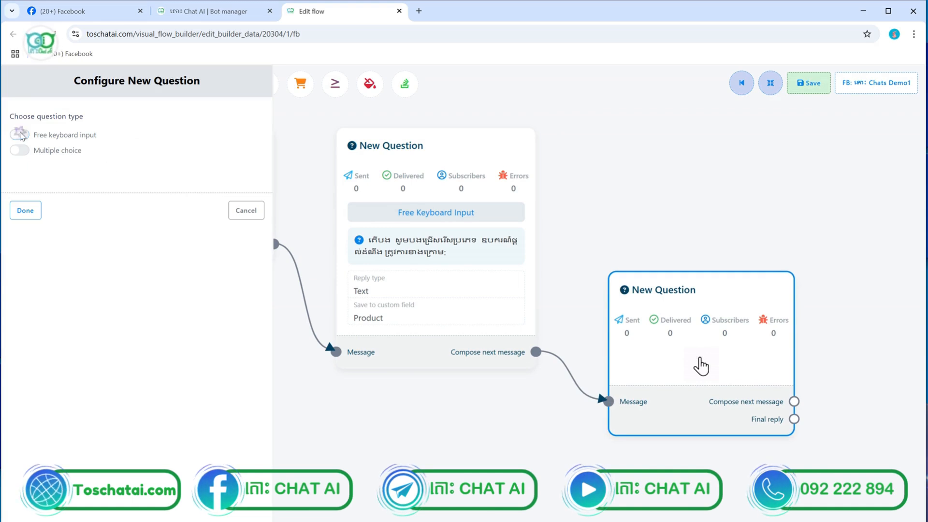
pyautogui.click(44, 229)
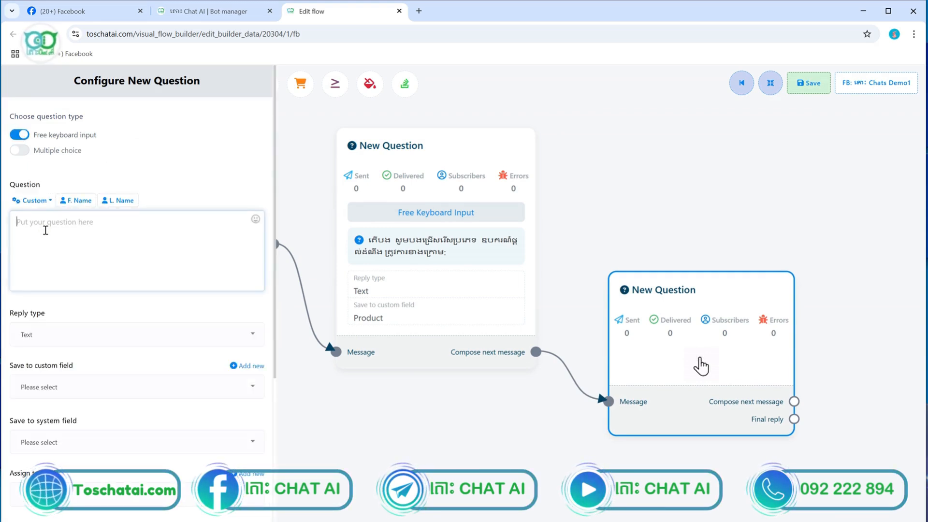
# Select the bot's Khmer phone-number request reply in the Messenger test chat, then return to the flow editor
pyautogui.click(53, 11)
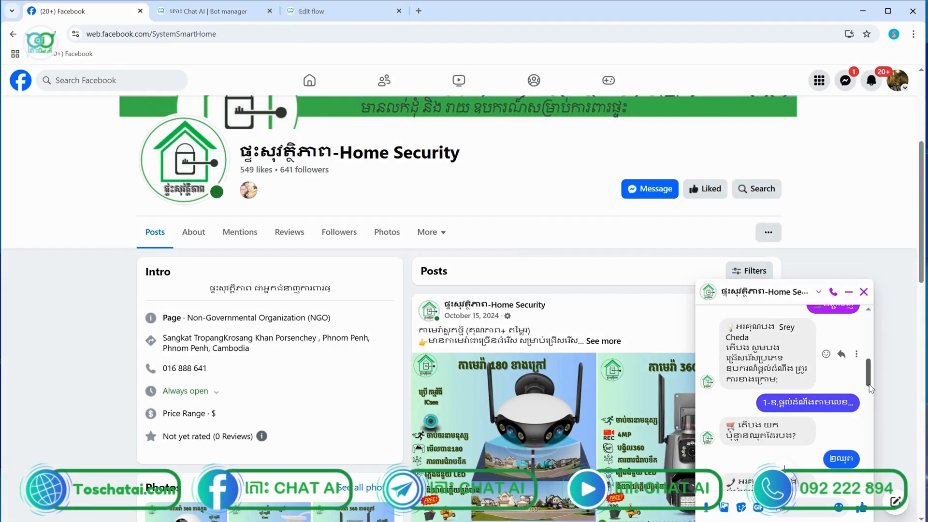
pyautogui.scroll(-3, 779, 392)
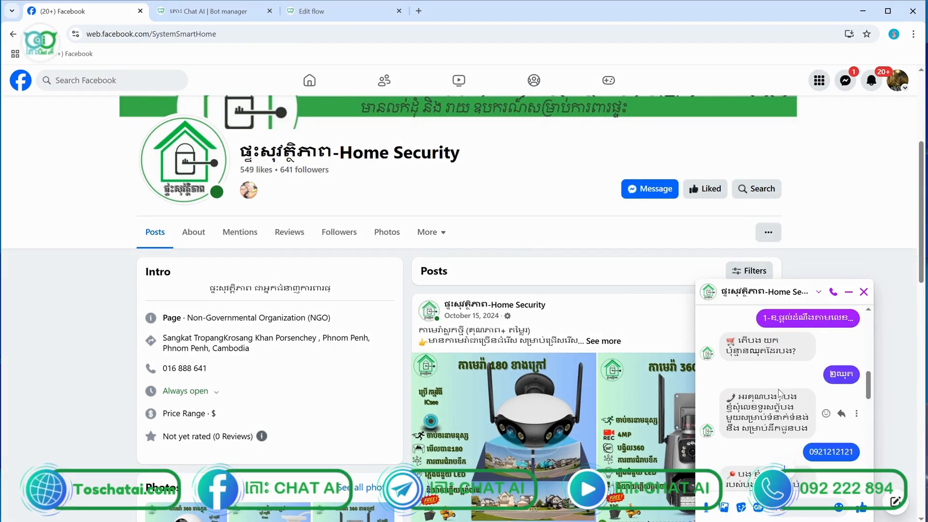
pyautogui.moveTo(725, 397); pyautogui.dragTo(811, 435)
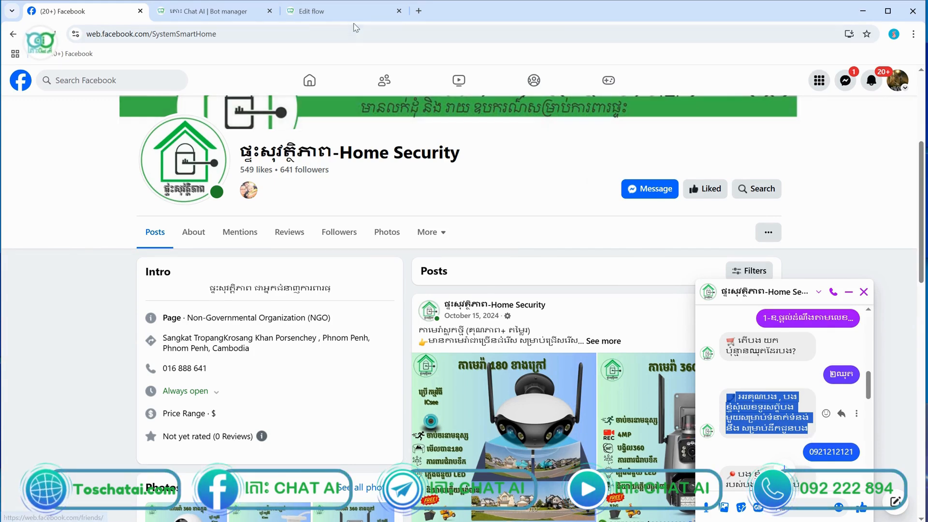
pyautogui.click(351, 18)
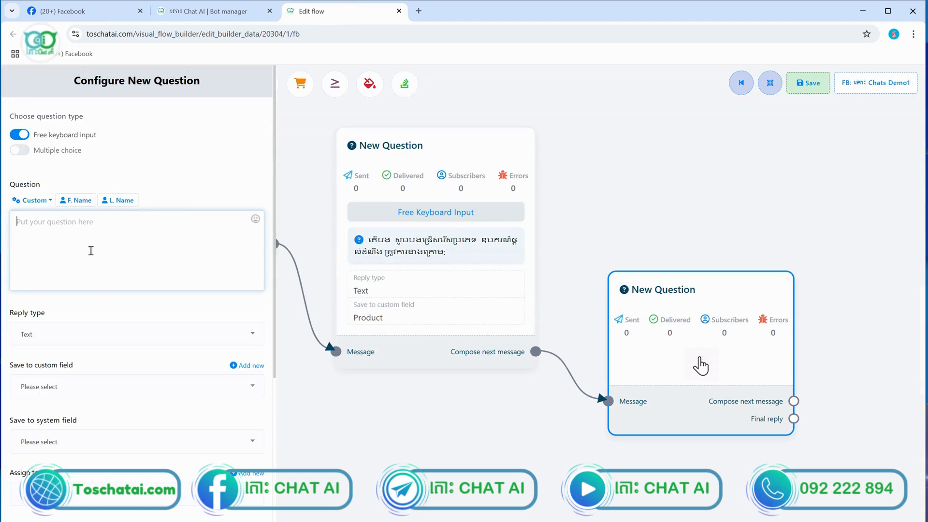
# Paste the Khmer phone request as the question, with reply type Phone and phone quick-reply attached
pyautogui.hotkey('ctrl', 'v')
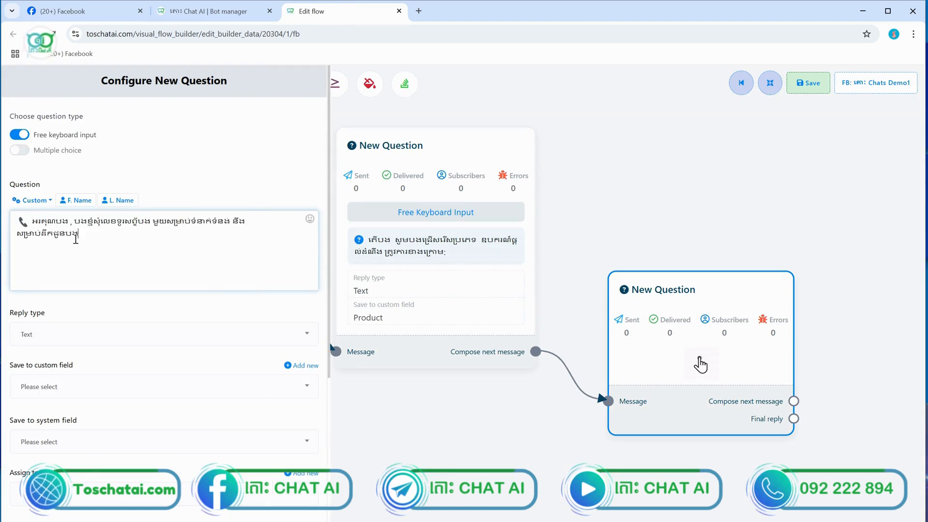
pyautogui.click(43, 335)
pyautogui.click(39, 426)
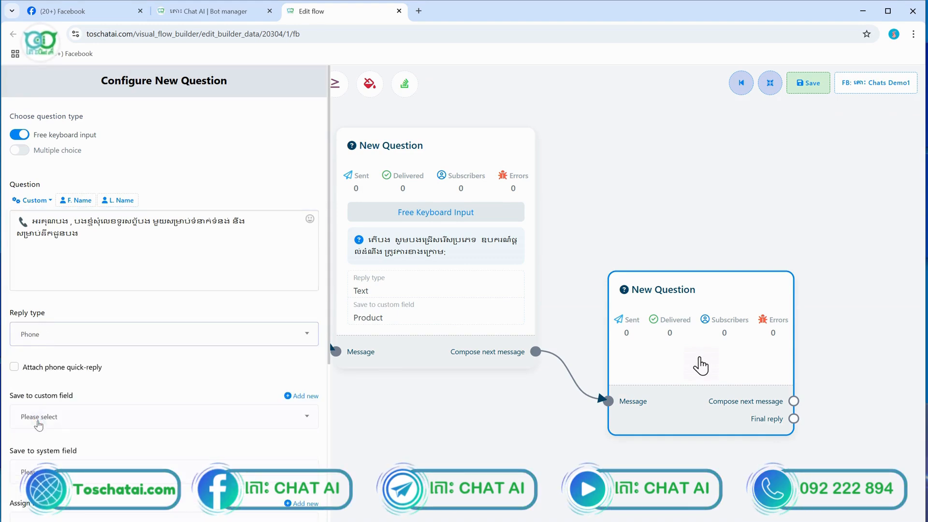
pyautogui.click(15, 367)
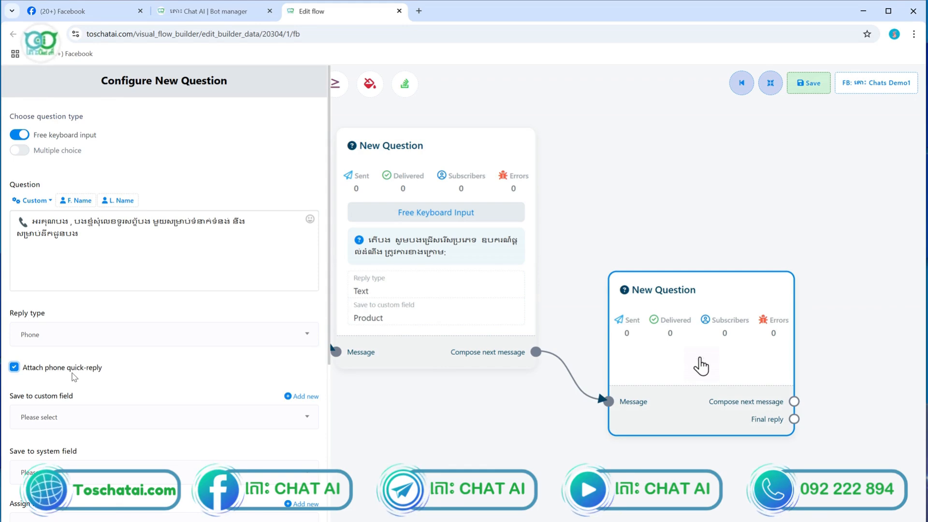
# Create custom field Phone1, save the question's answer to it, and click Done
pyautogui.click(129, 418)
pyautogui.click(129, 419)
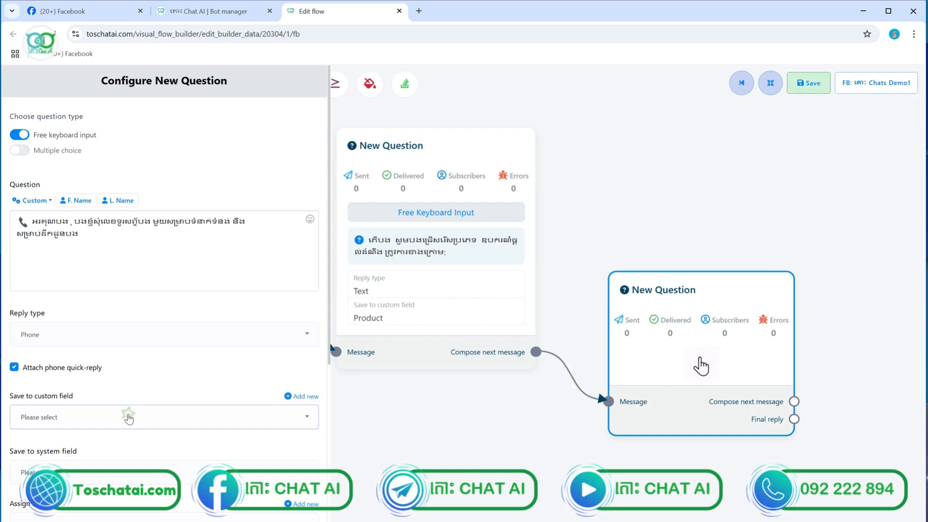
pyautogui.click(309, 397)
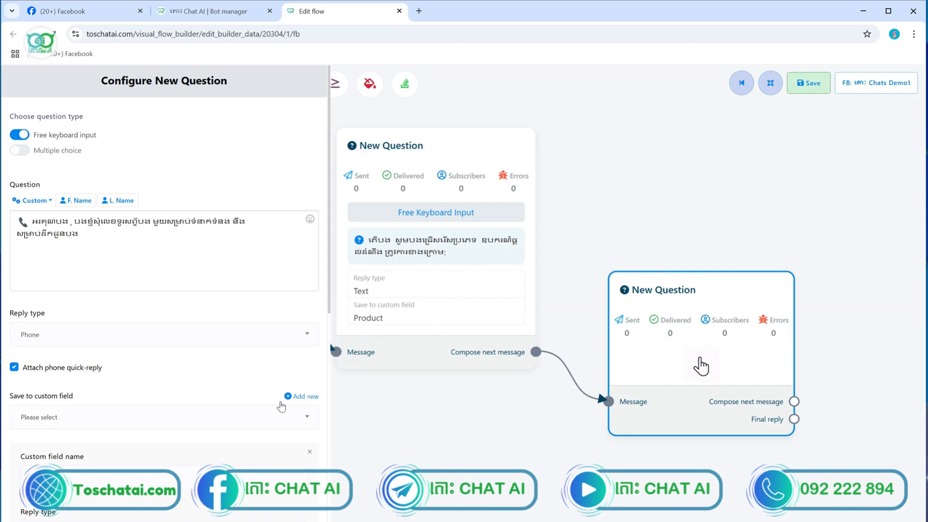
pyautogui.scroll(-4, 143, 420)
pyautogui.click(73, 257)
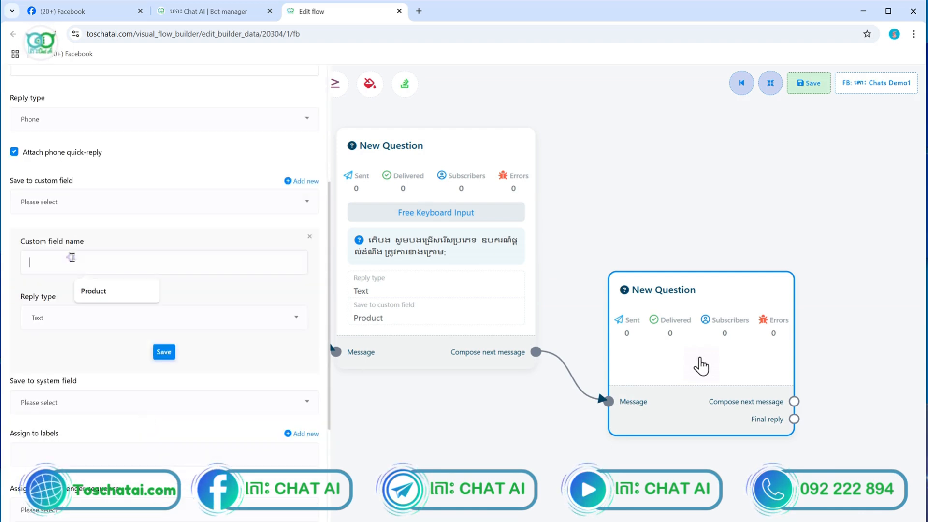
pyautogui.write('Phon')
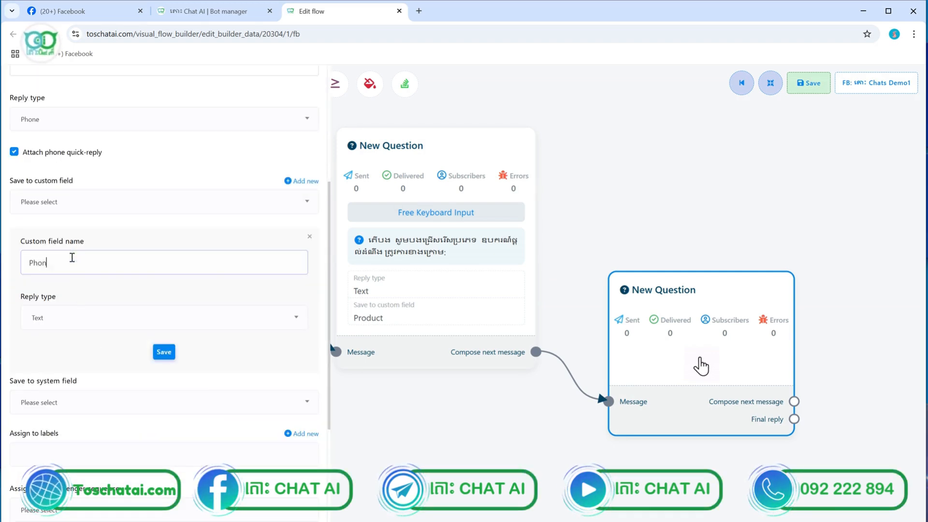
pyautogui.write('e1')
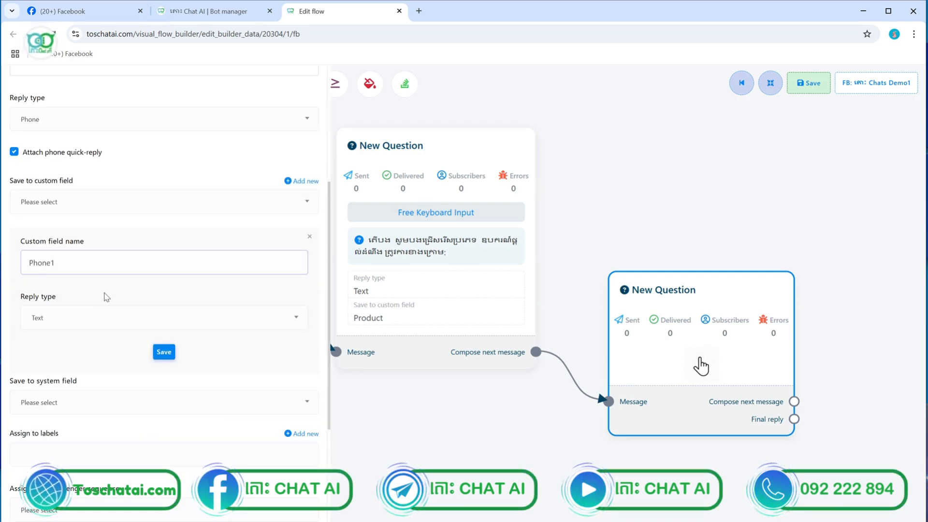
pyautogui.click(164, 352)
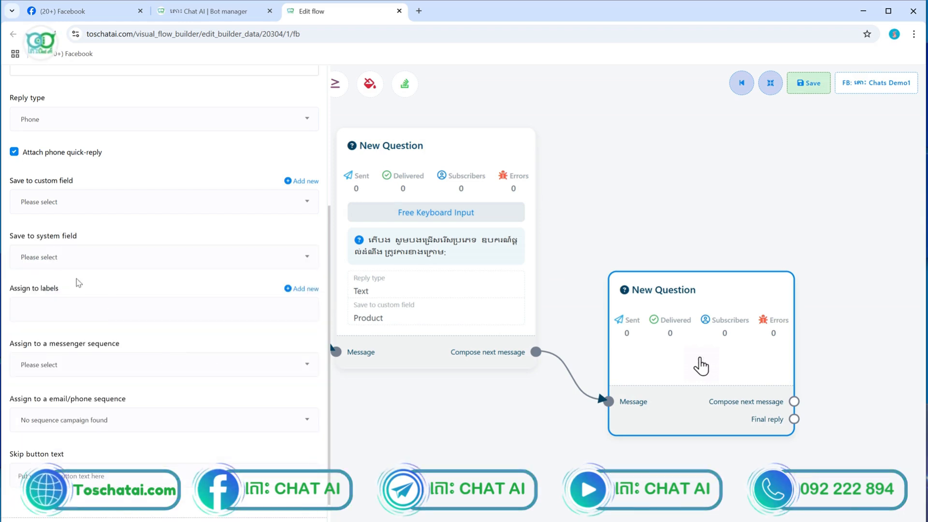
pyautogui.click(65, 255)
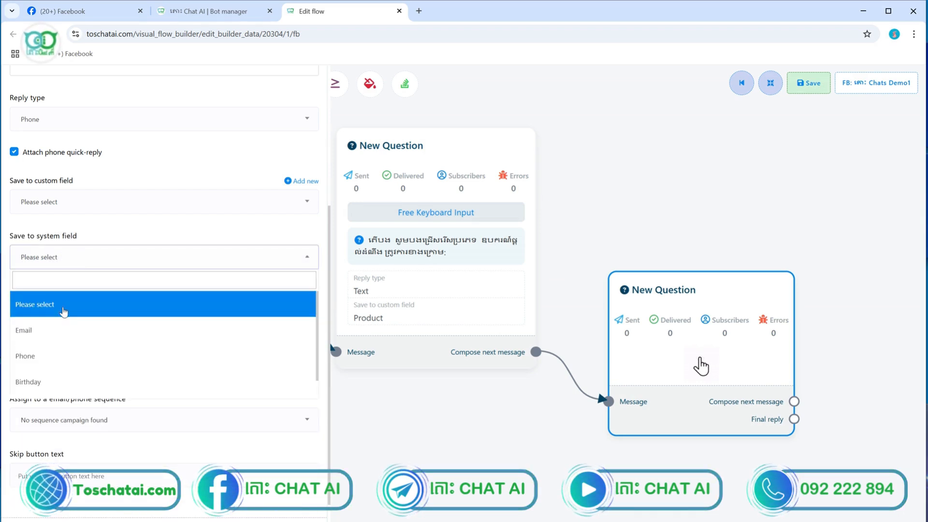
pyautogui.click(103, 215)
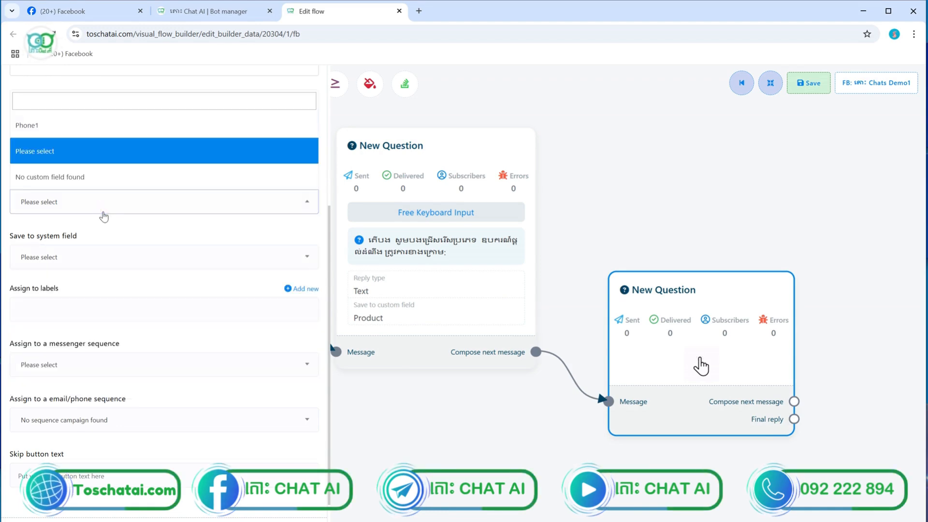
pyautogui.click(52, 127)
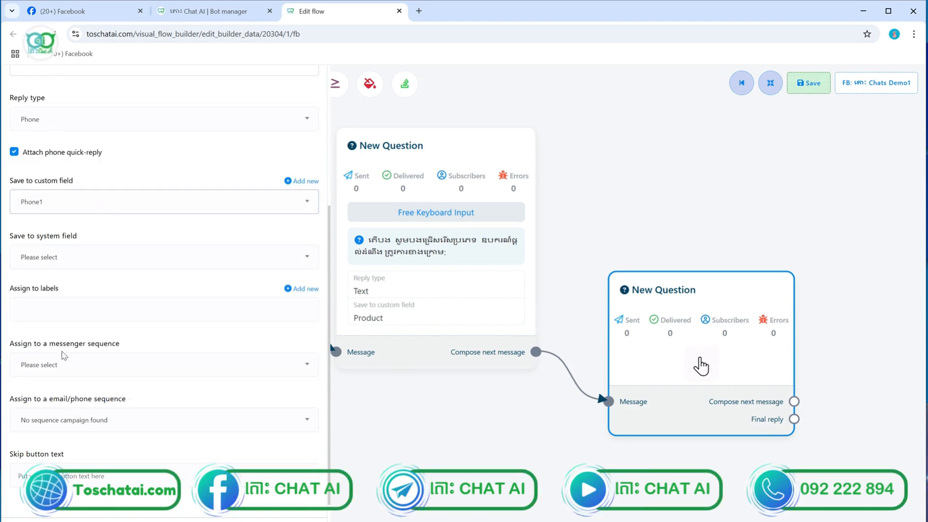
pyautogui.scroll(-2, 62, 356)
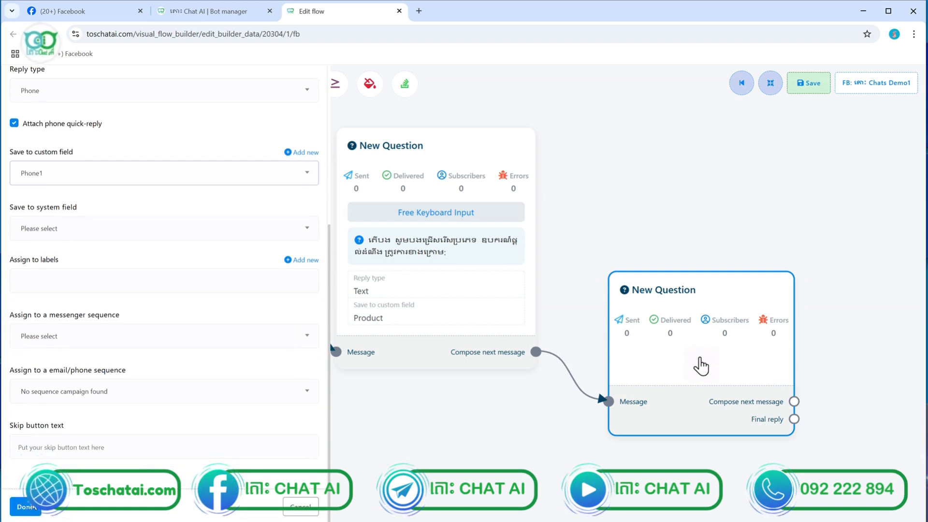
pyautogui.click(25, 506)
pyautogui.scroll(-3, 602, 335)
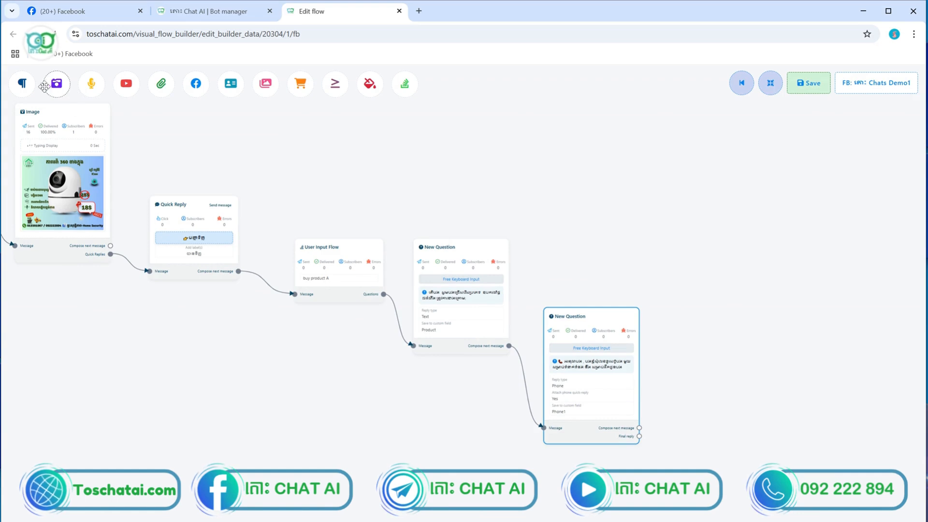
# Add a Text node and connect it after the phone question's reply
pyautogui.moveTo(23, 86); pyautogui.dragTo(742, 416)
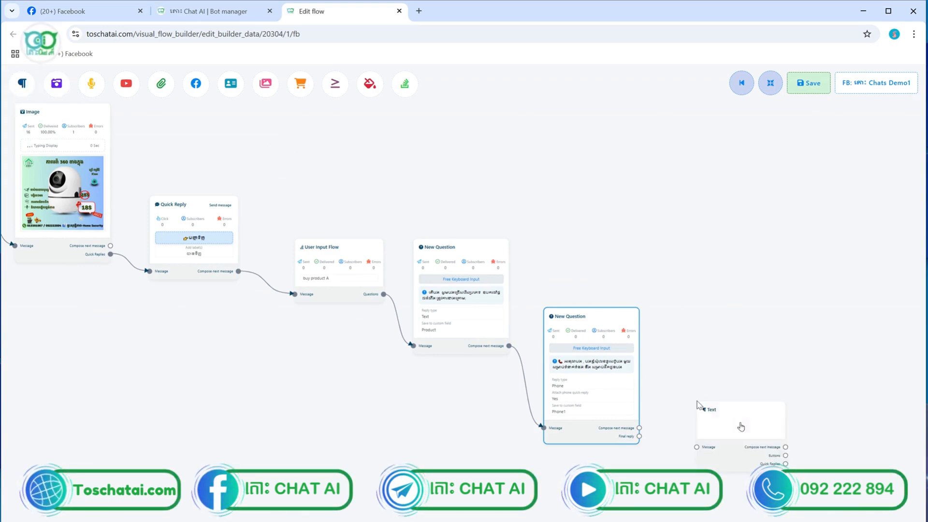
pyautogui.scroll(3, 698, 400)
pyautogui.click(763, 408)
pyautogui.moveTo(687, 446); pyautogui.dragTo(595, 448)
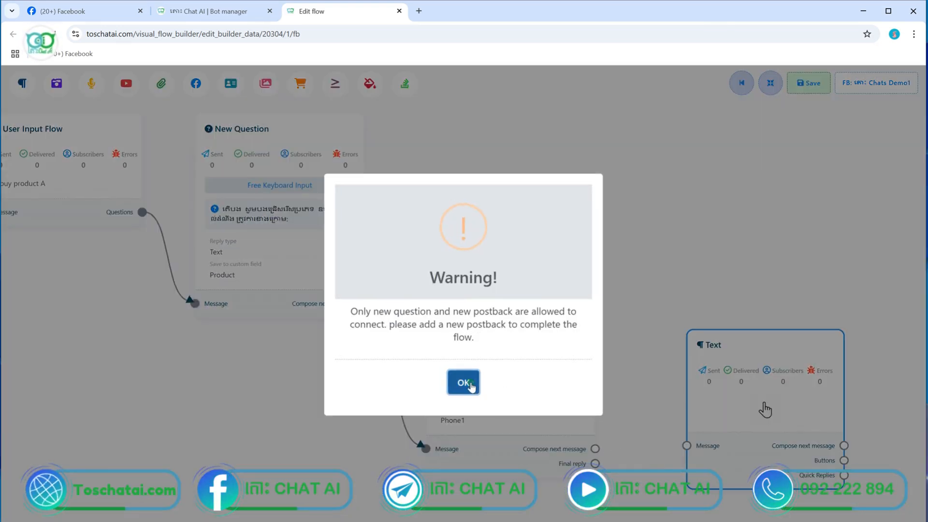
pyautogui.press('Return')
pyautogui.moveTo(688, 449); pyautogui.dragTo(595, 463)
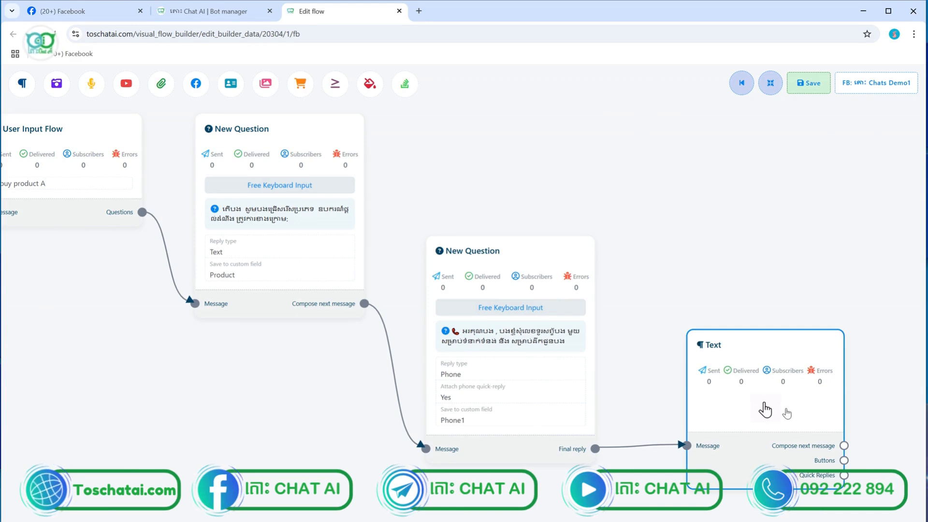
# Set the Text node's message to 'Thnak s', save the flow, and go to the Bot manager
pyautogui.doubleClick(765, 409)
pyautogui.click(131, 176)
pyautogui.write('T')
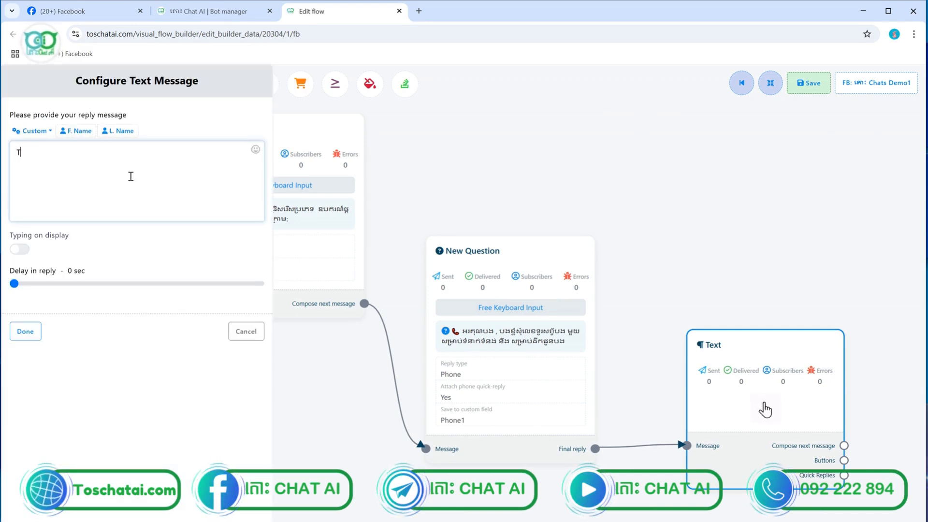
pyautogui.write('hnak')
pyautogui.press('BackSpace')
pyautogui.press('BackSpace')
pyautogui.press('BackSpace')
pyautogui.press('BackSpace')
pyautogui.write('an')
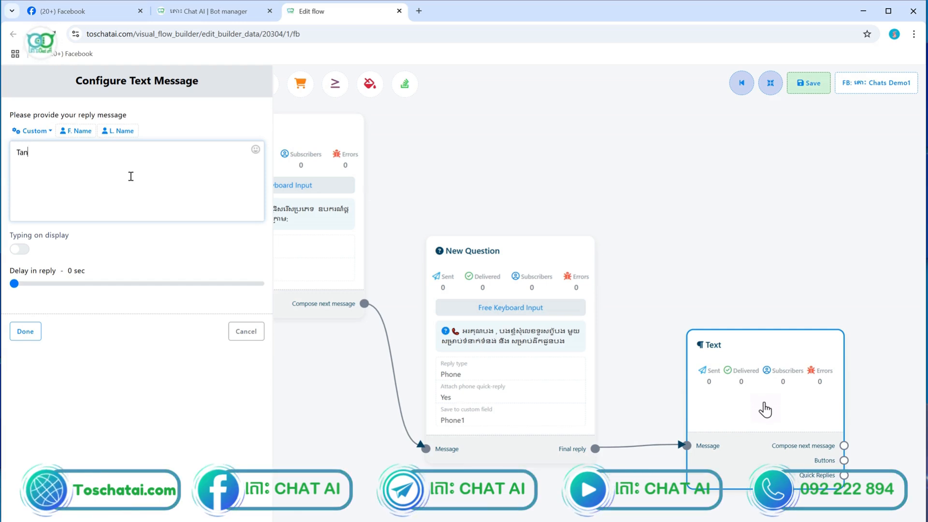
pyautogui.write('k')
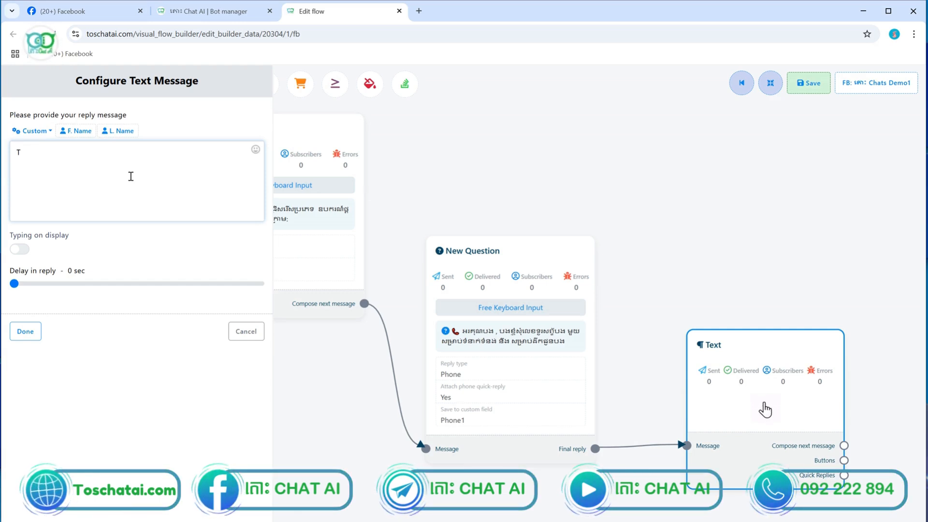
pyautogui.write('hnak s')
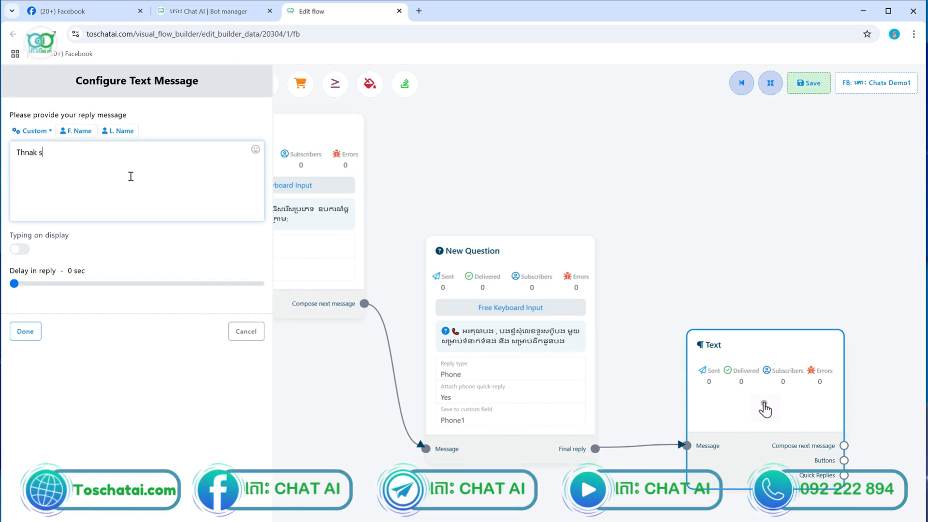
pyautogui.click(29, 336)
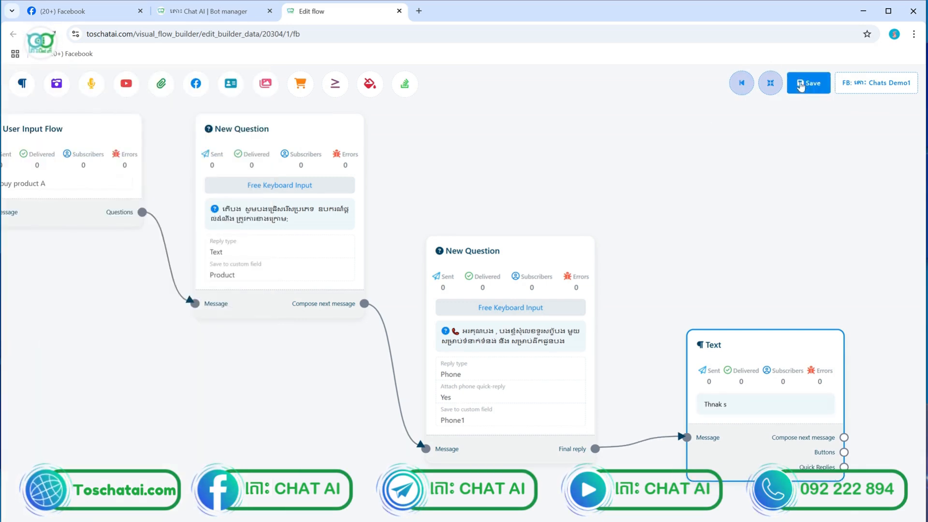
pyautogui.click(807, 87)
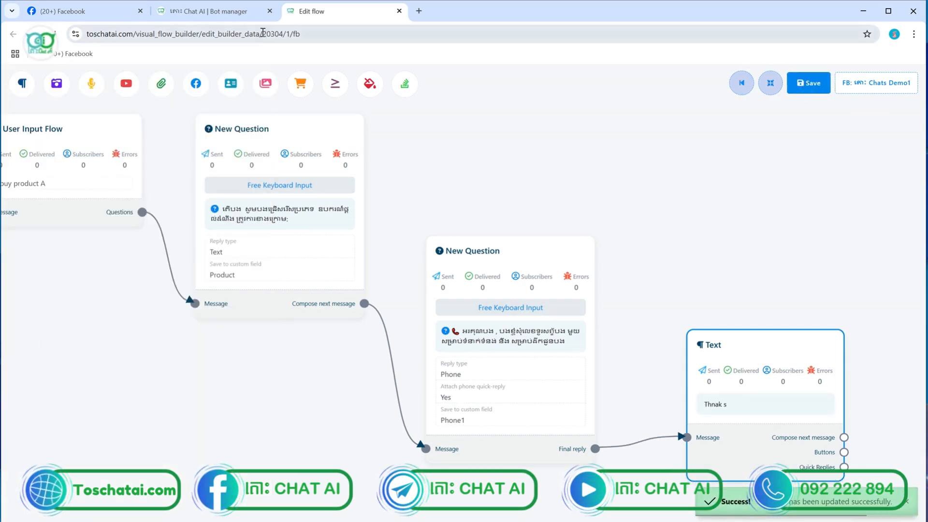
pyautogui.click(242, 15)
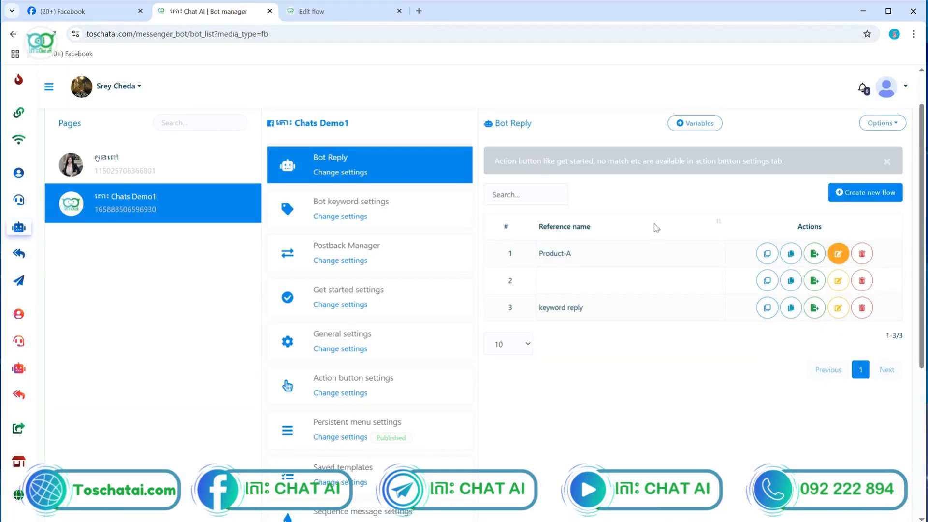
# Check Facebook's recent searches for the Chat AI page, then return to the flow editor
pyautogui.click(96, 16)
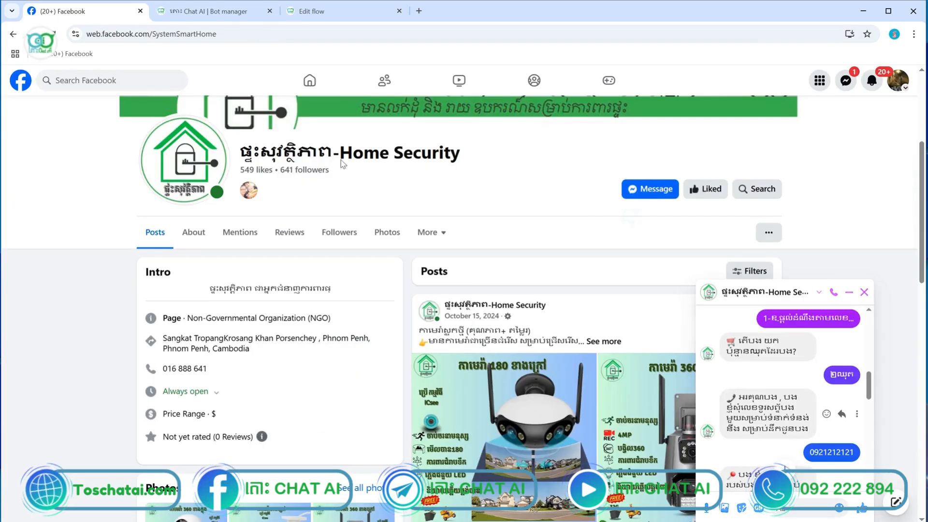
pyautogui.click(125, 81)
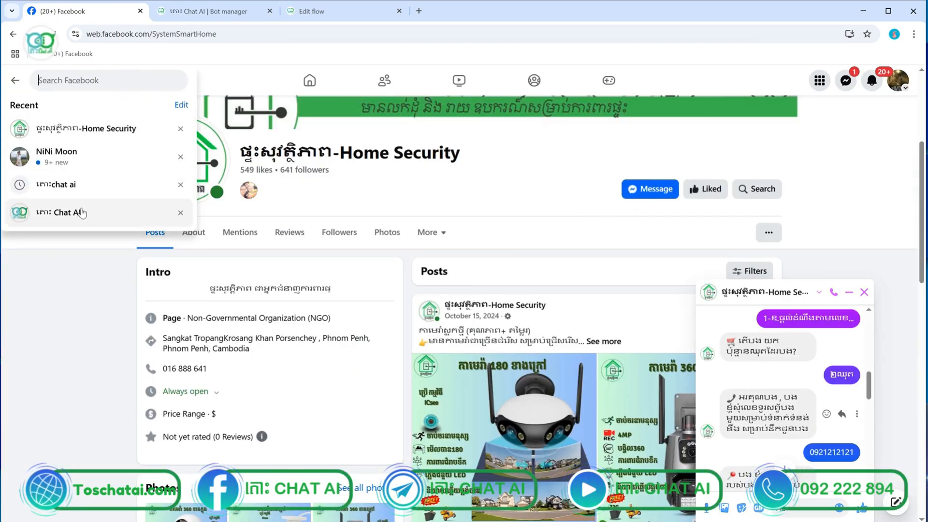
pyautogui.click(15, 80)
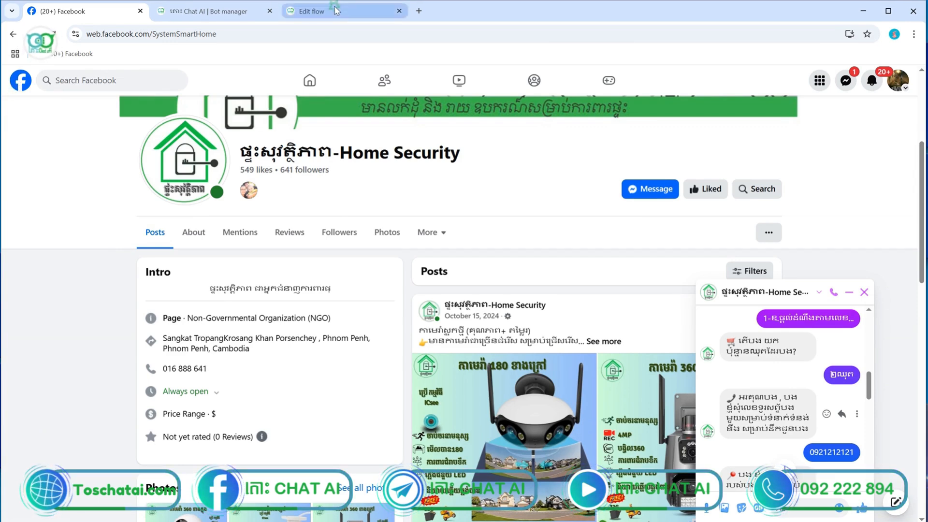
pyautogui.click(314, 11)
# Open the connected Chats Demo1 page, send 'hi' in its Messenger chat, and close the Home Security chat
pyautogui.click(852, 85)
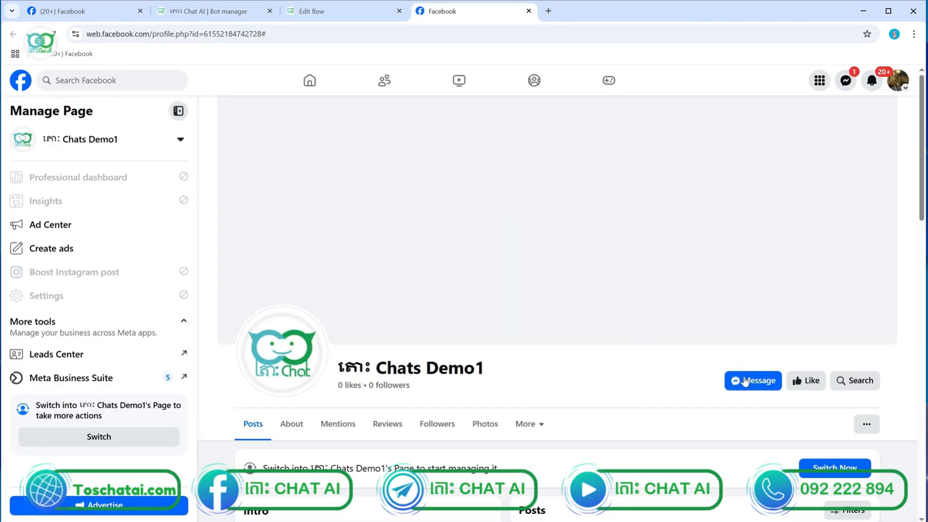
pyautogui.click(753, 381)
pyautogui.scroll(-4, 747, 381)
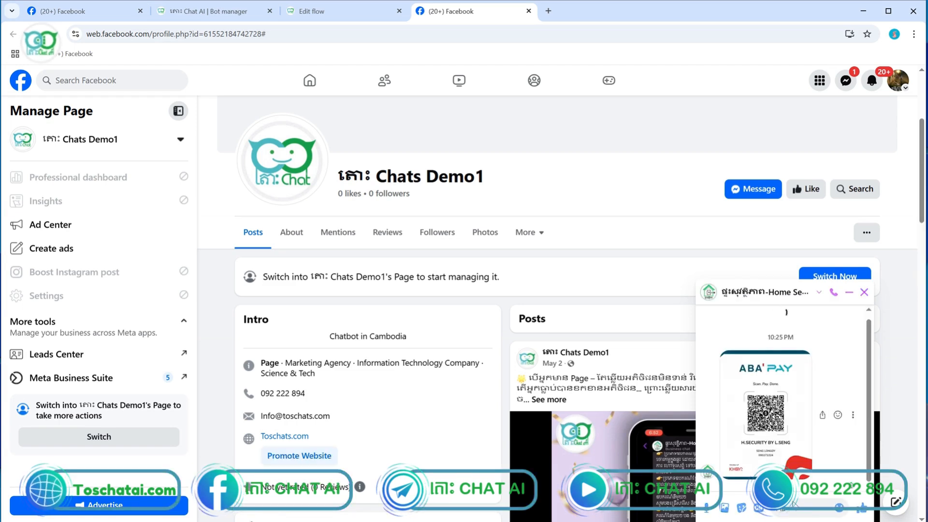
pyautogui.write('hi1')
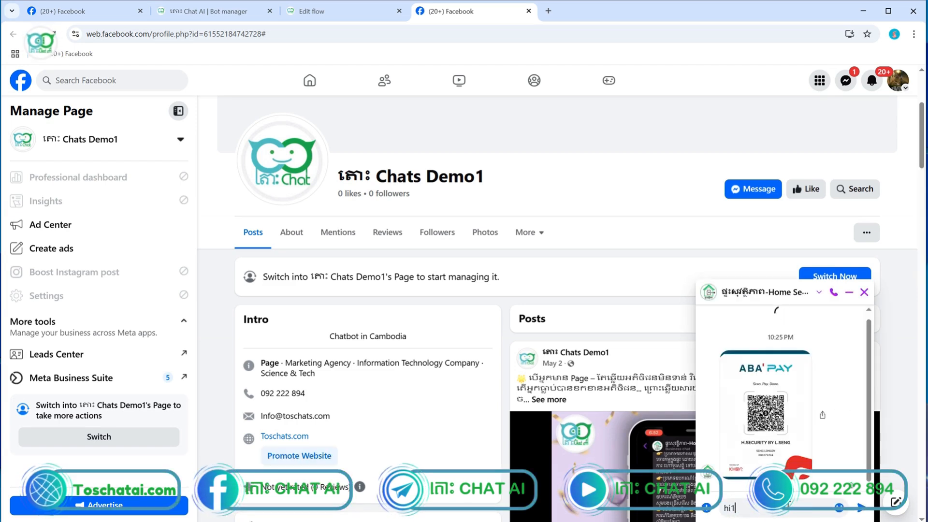
pyautogui.press('Return')
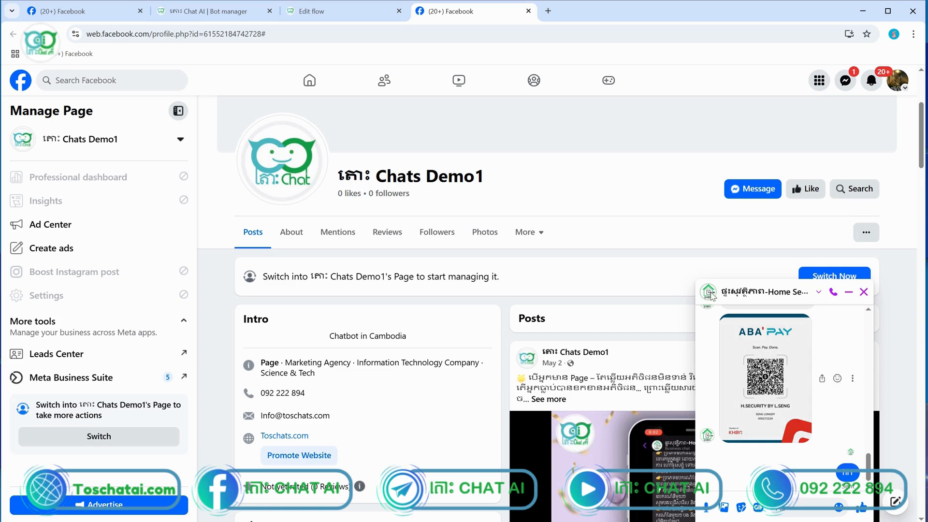
pyautogui.click(868, 310)
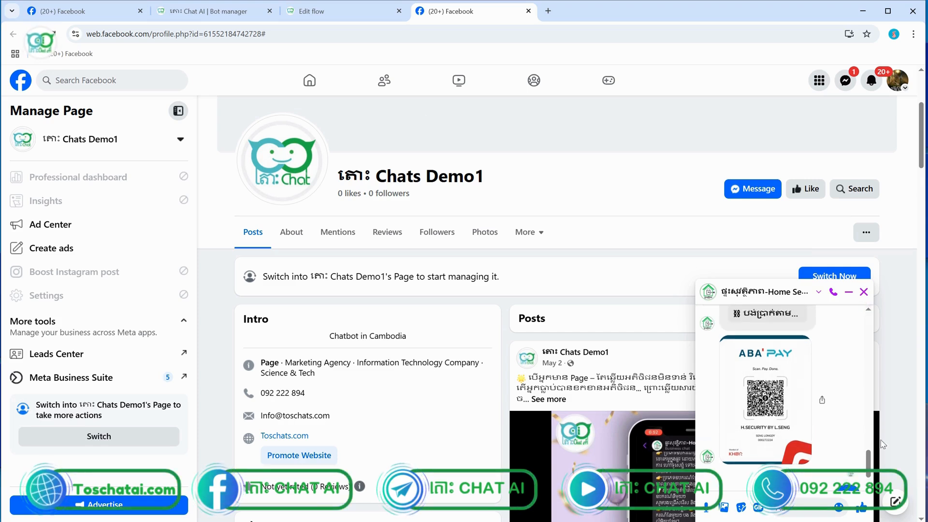
pyautogui.scroll(-1, 805, 338)
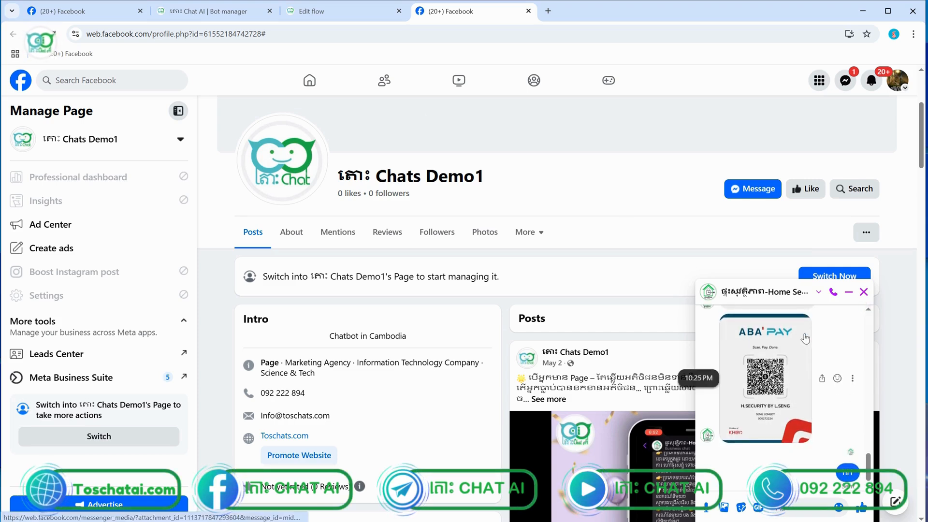
pyautogui.click(863, 292)
# Open the Chats Demo1 chat, send 'hi' and choose the បញ្ជាទិញ quick reply
pyautogui.click(758, 190)
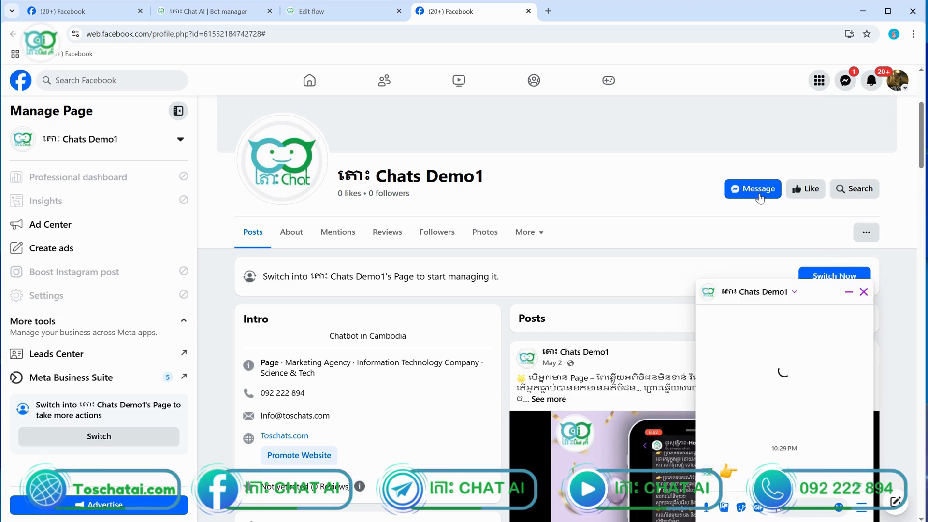
pyautogui.write('hi1')
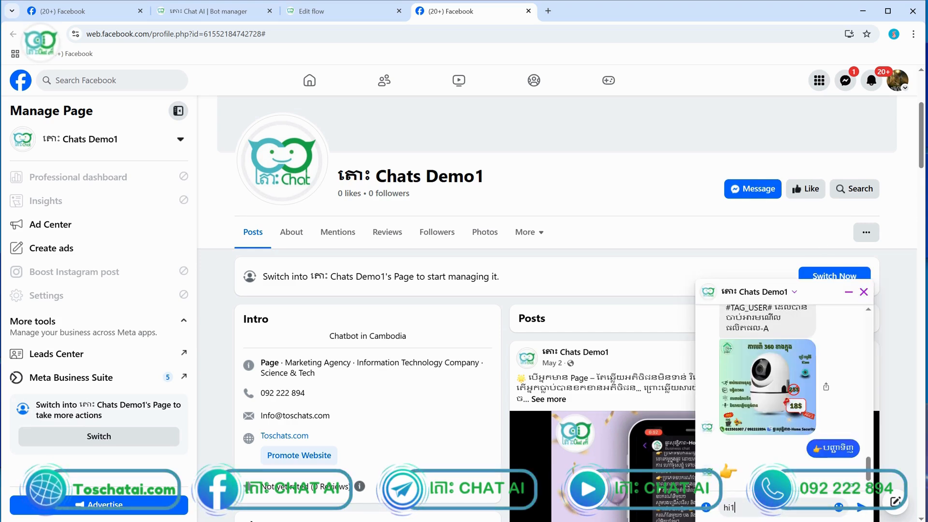
pyautogui.press('Return')
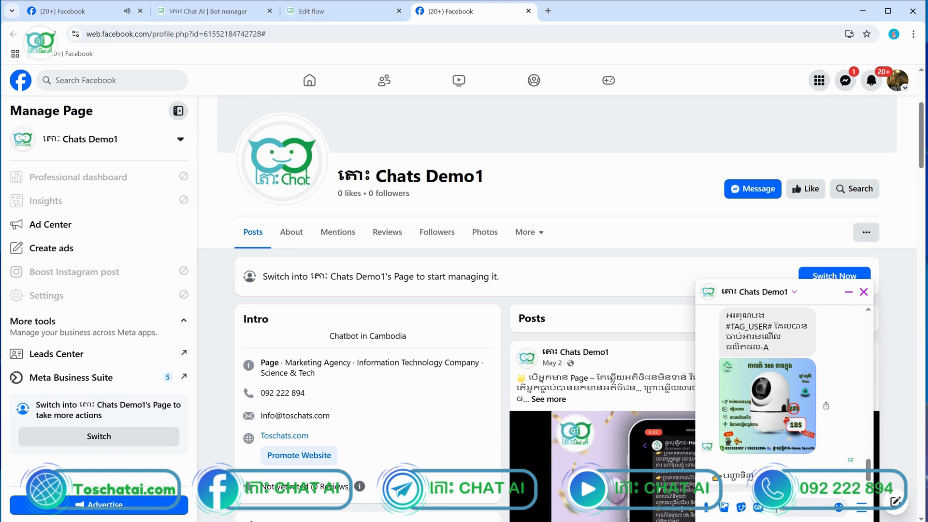
pyautogui.click(735, 484)
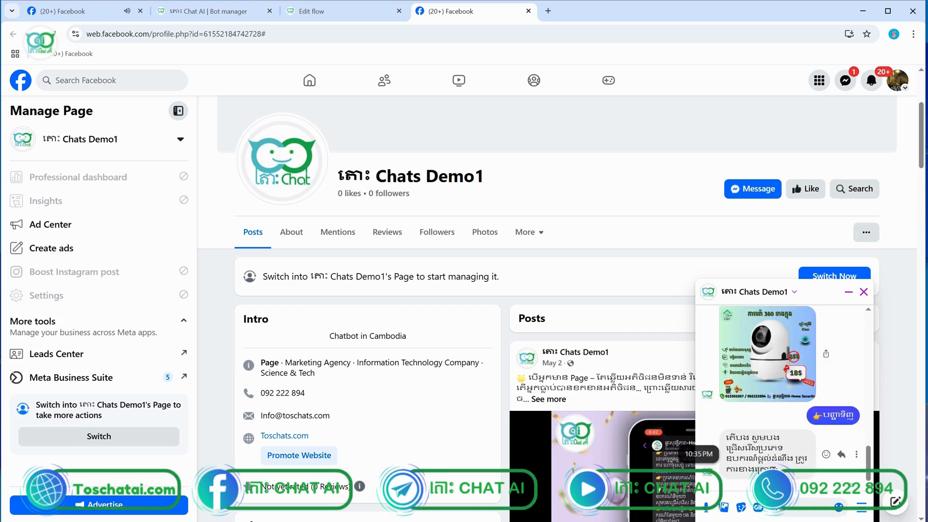
# Answer the product question with 'PLosajs' and the phone question with a test number, then return to the editor
pyautogui.click(788, 508)
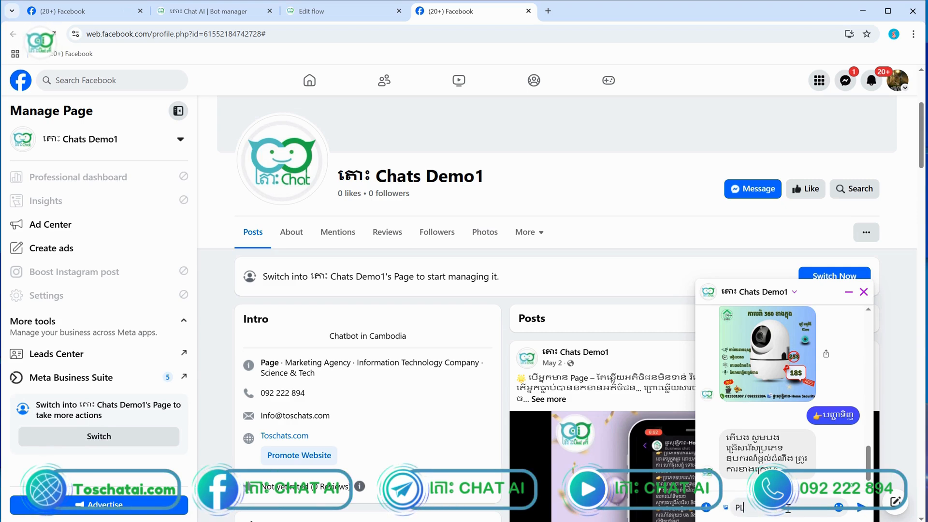
pyautogui.write('PLosajsasa')
pyautogui.press('Return')
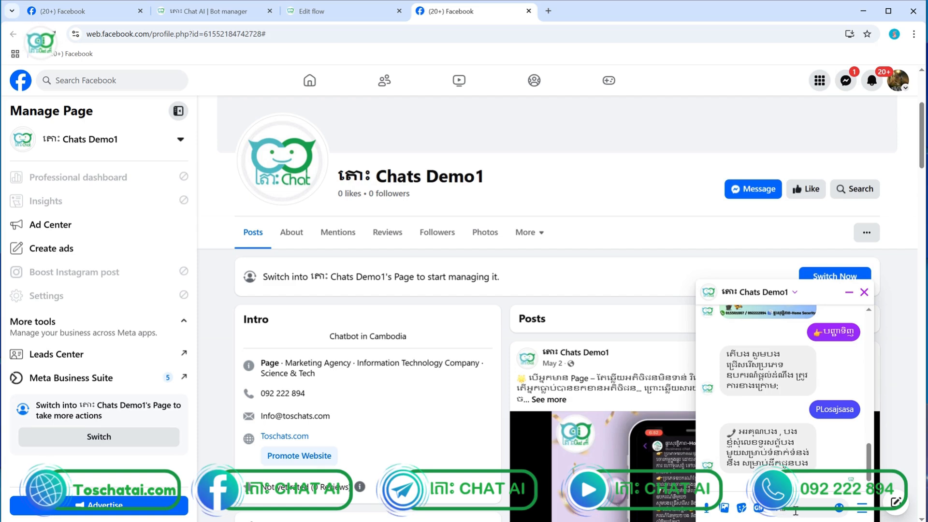
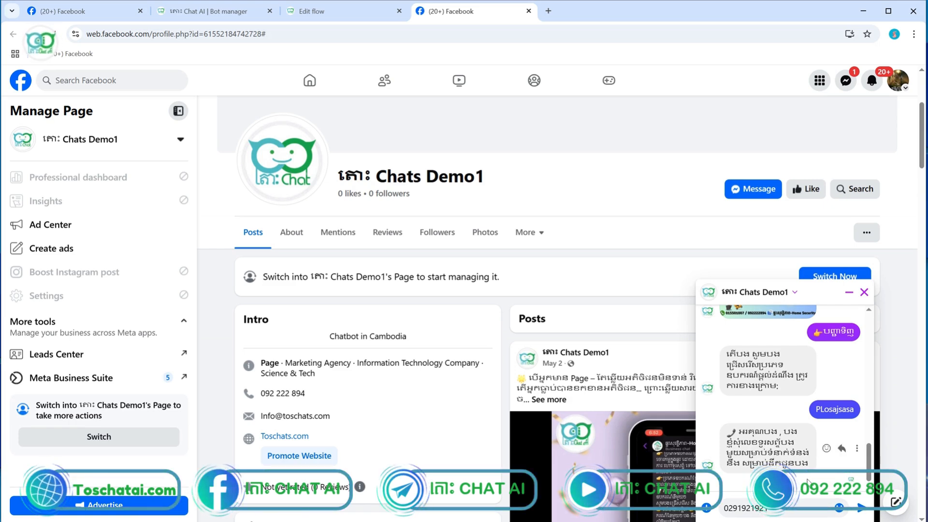
pyautogui.press('Return')
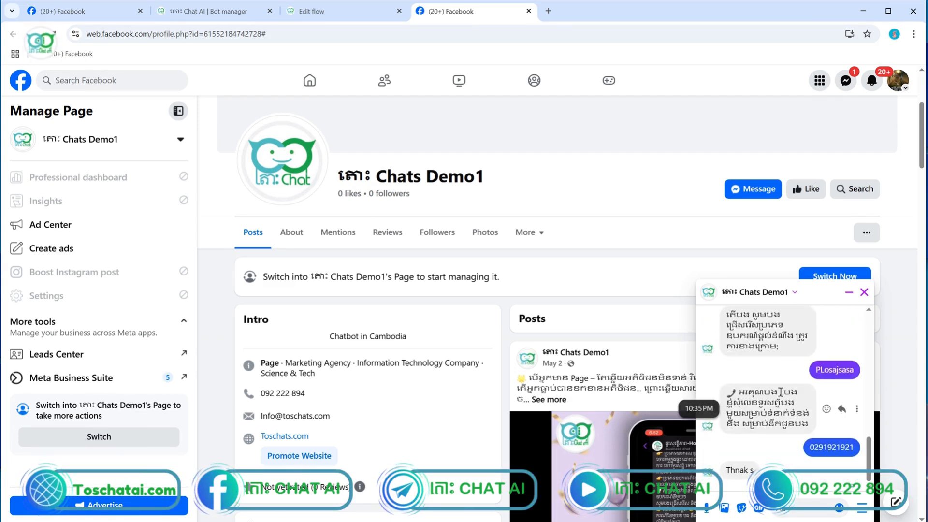
pyautogui.click(305, 13)
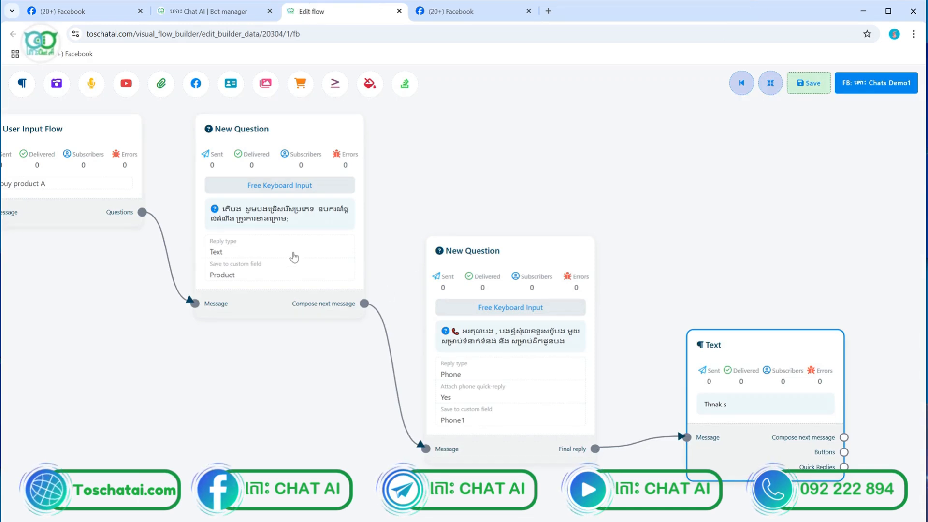
# Open the first New Question's settings: free input, Khmer text, reply type Text, field Product
pyautogui.scroll(-5, 294, 257)
pyautogui.scroll(10, 320, 226)
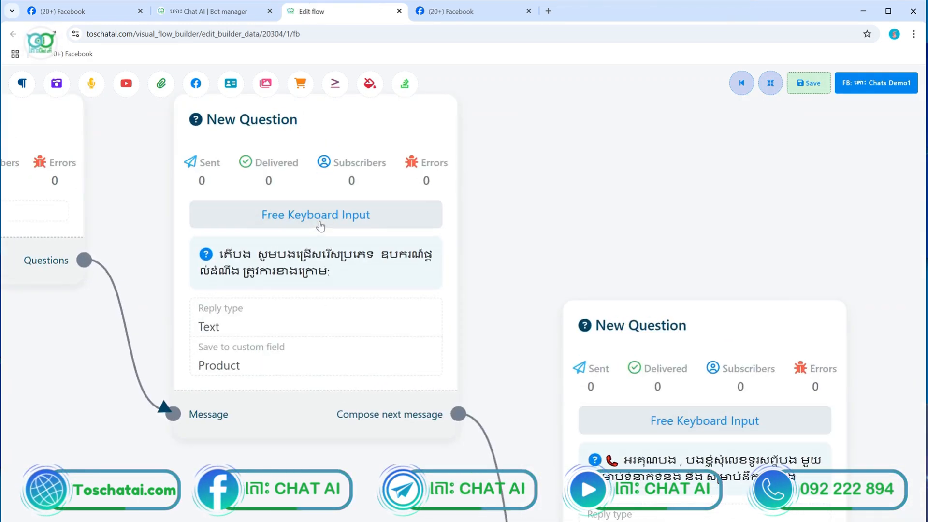
pyautogui.scroll(-5, 367, 311)
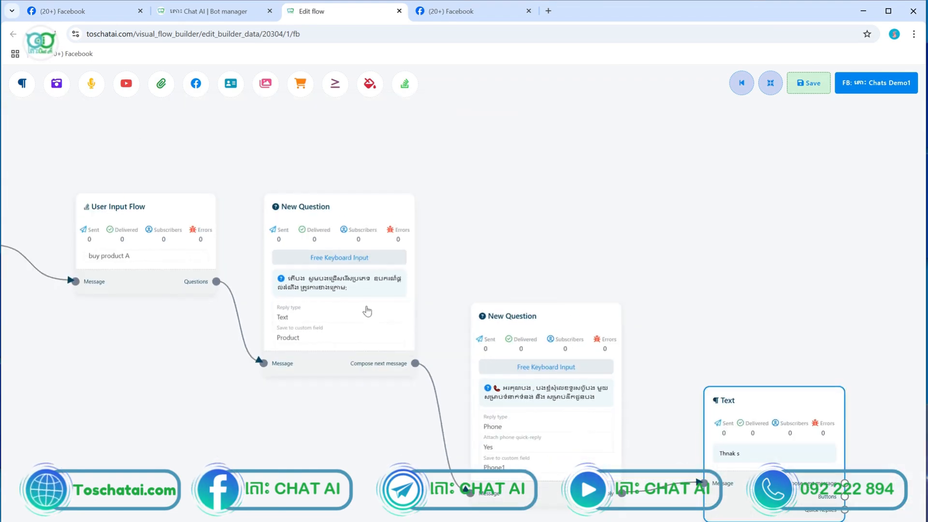
pyautogui.doubleClick(368, 311)
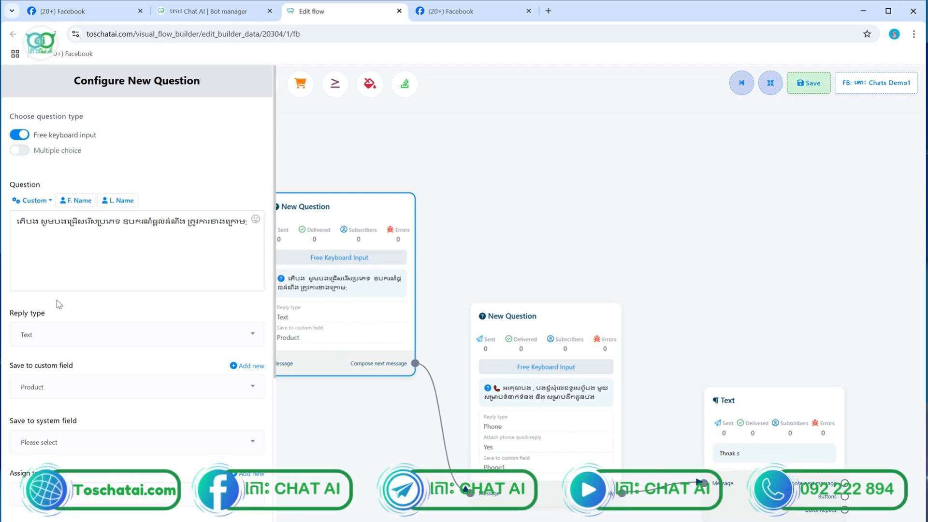
pyautogui.scroll(-5, 104, 266)
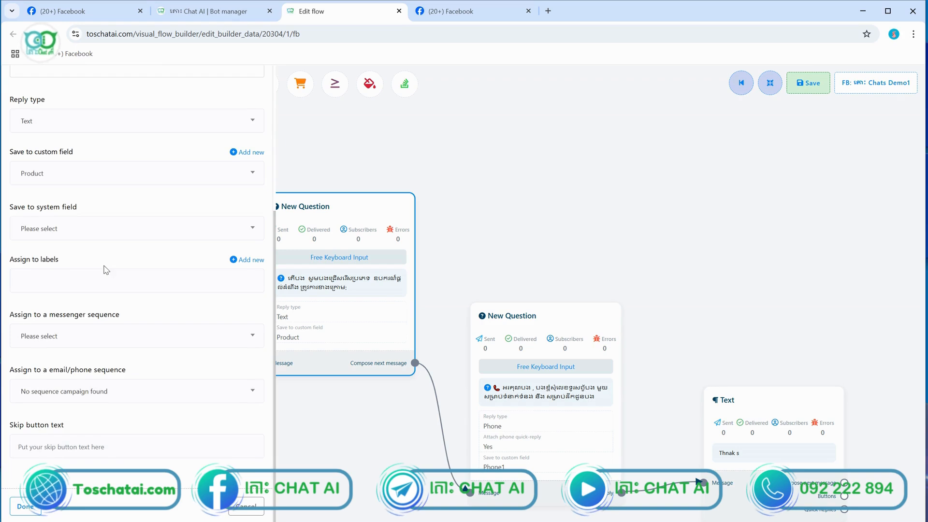
pyautogui.scroll(5, 105, 264)
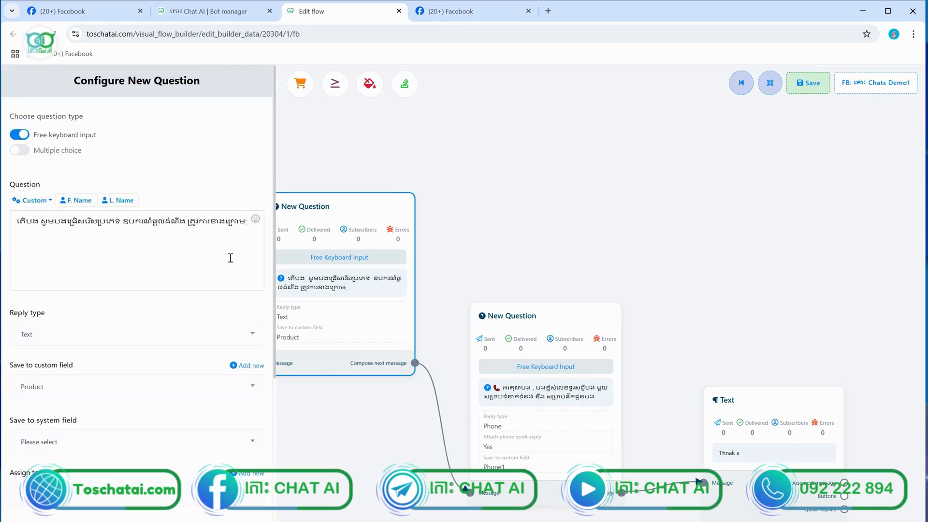
pyautogui.scroll(-4, 231, 257)
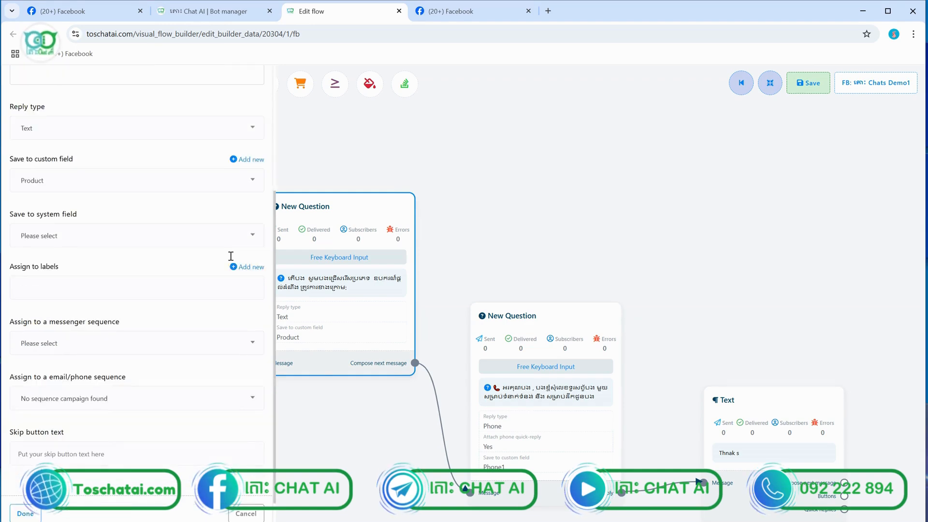
pyautogui.scroll(5, 231, 260)
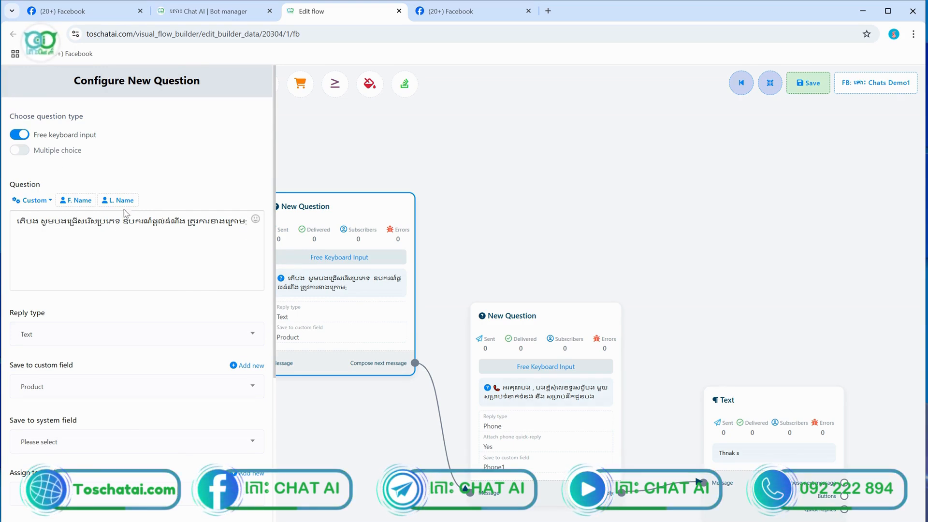
# Make the product question Multiple choice with options ផលិតផល-a and ផលិតផល-b
pyautogui.click(22, 150)
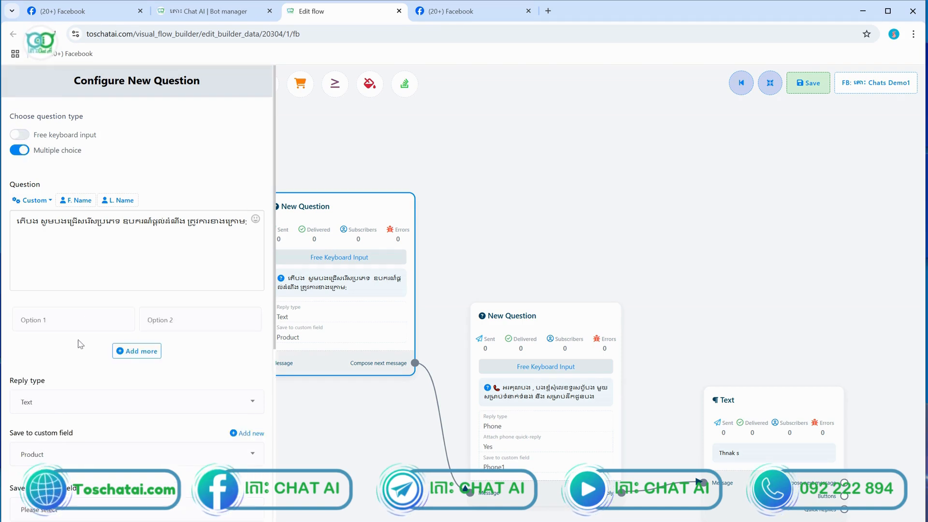
pyautogui.click(64, 322)
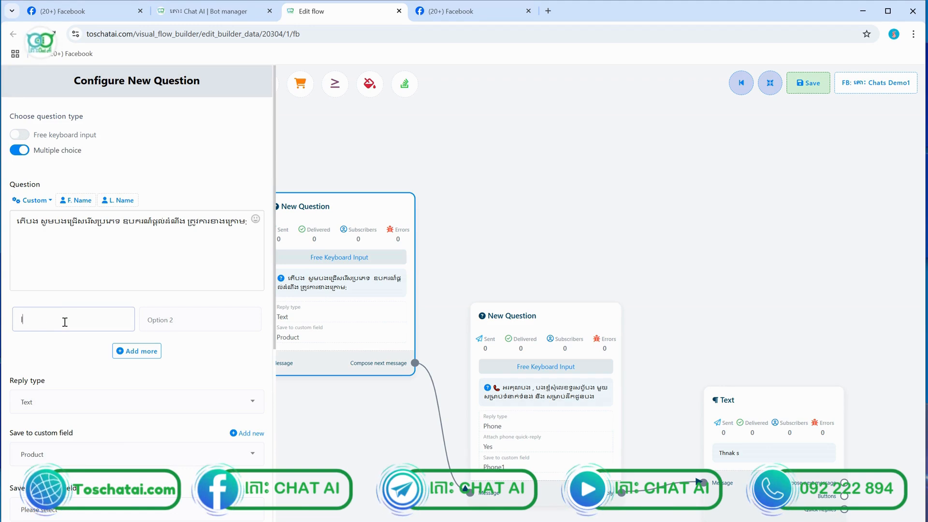
pyautogui.write('litpl')
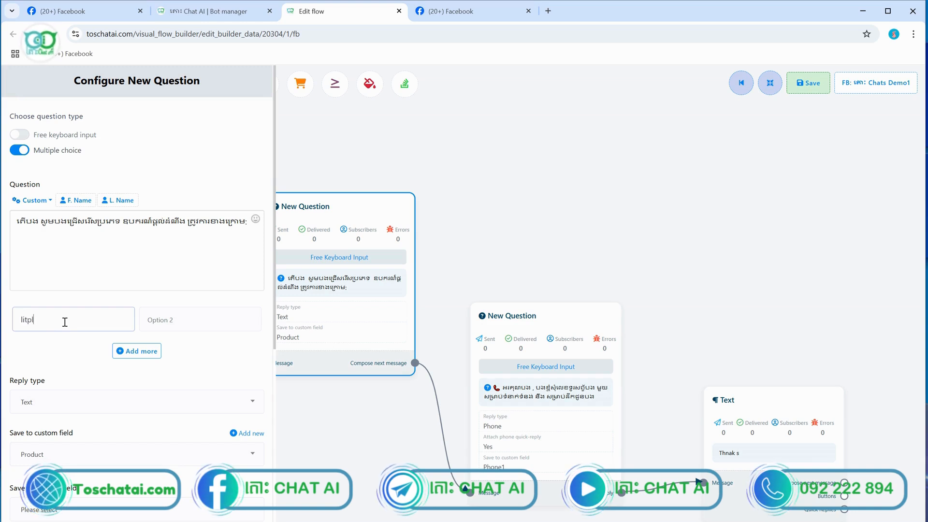
pyautogui.write('ង')
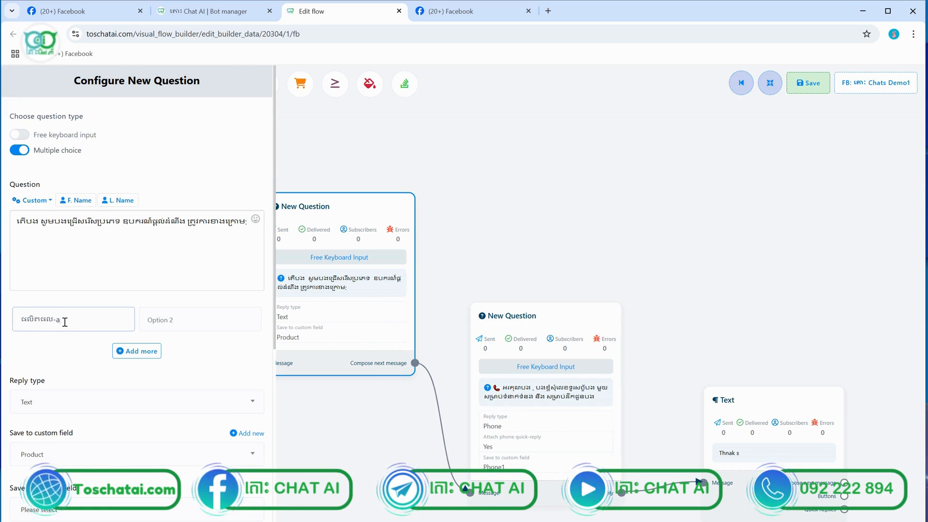
pyautogui.moveTo(65, 322); pyautogui.dragTo(2, 321)
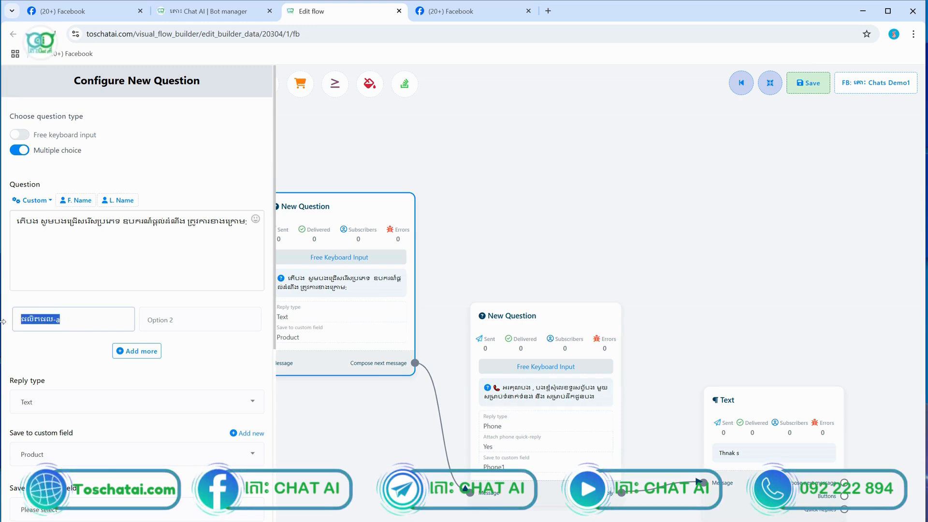
pyautogui.hotkey('ctrl', 'c')
pyautogui.click(174, 319)
pyautogui.hotkey('ctrl', 'v')
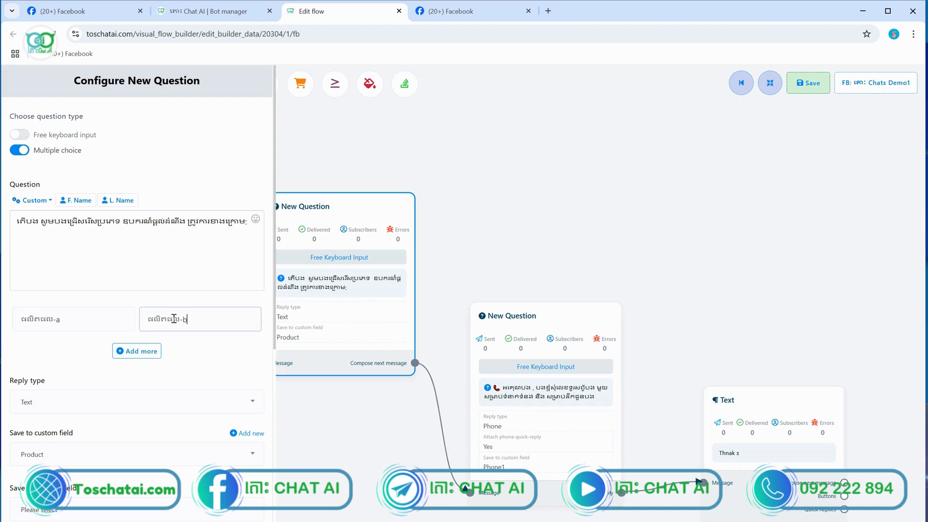
# Finish the question, save the flow, and go to the Facebook tab
pyautogui.scroll(-5, 52, 405)
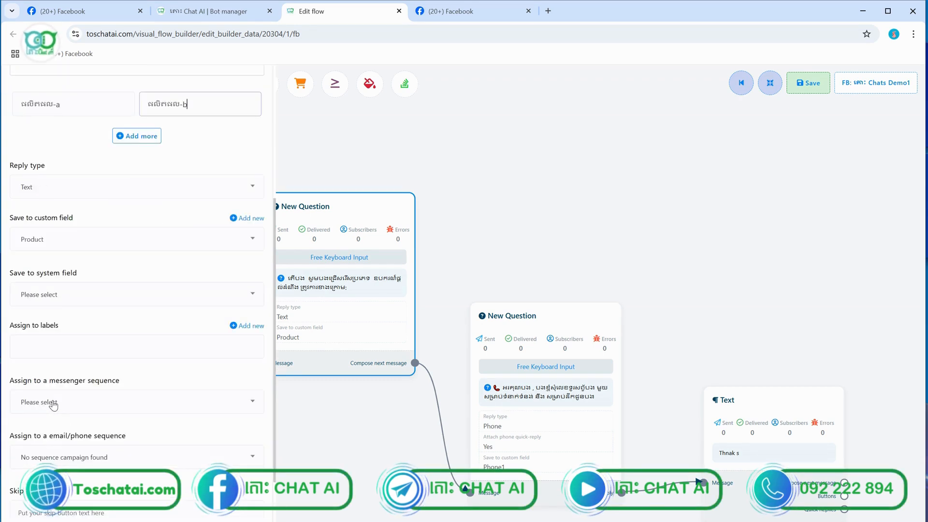
pyautogui.scroll(-2, 54, 405)
pyautogui.click(25, 506)
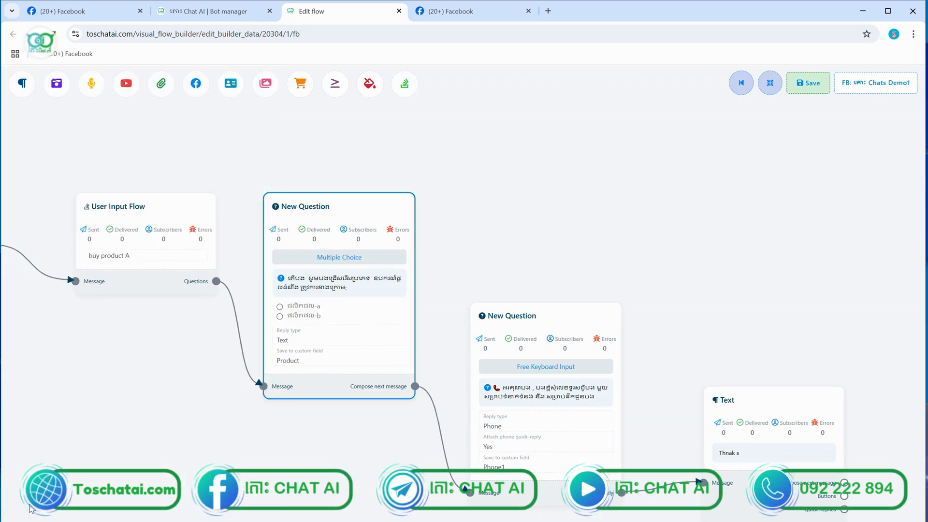
pyautogui.click(805, 84)
pyautogui.hotkey('ctrl', 'Tab')
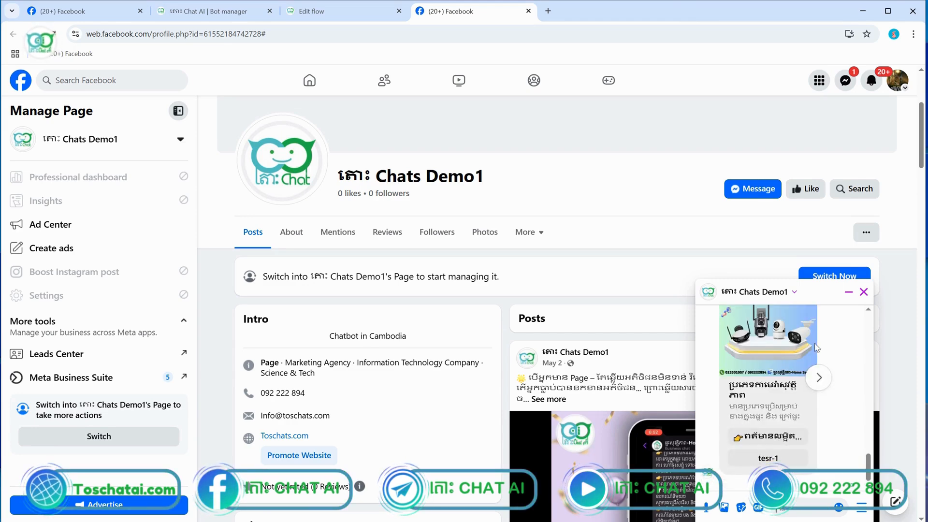
# Send 'hi' to the bot and pick the បញ្ជាទិញ quick reply
pyautogui.write('hi1')
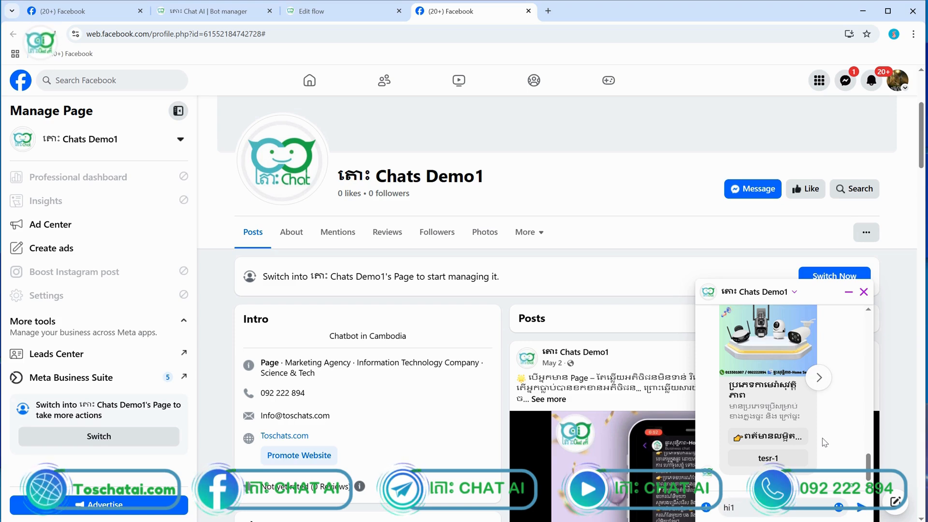
pyautogui.press('Return')
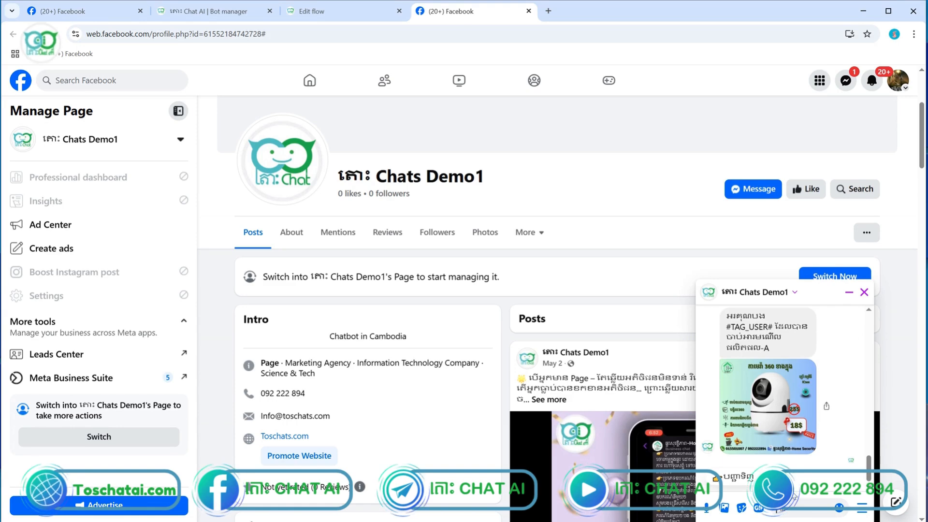
pyautogui.click(747, 477)
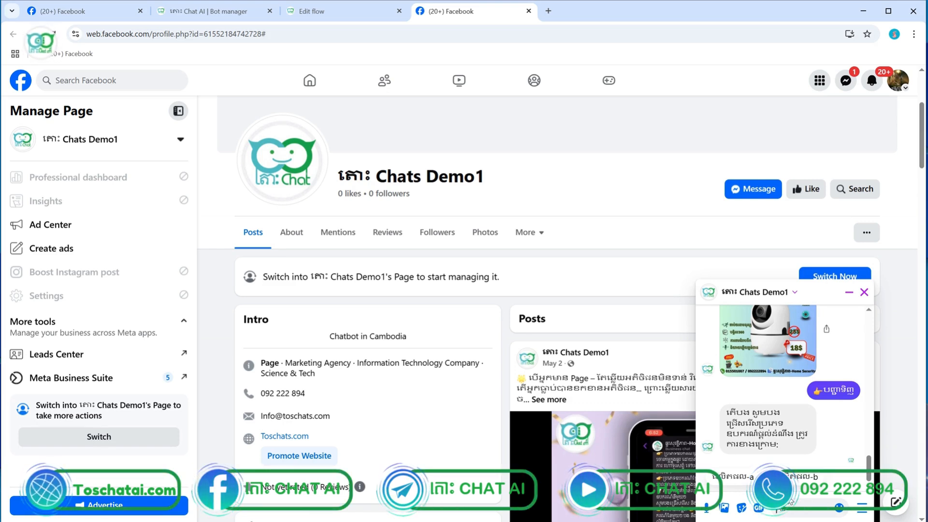
# Answer the product and phone questions with test text and check the bot's 'Thnak s' reply
pyautogui.write('plsaksjasasa')
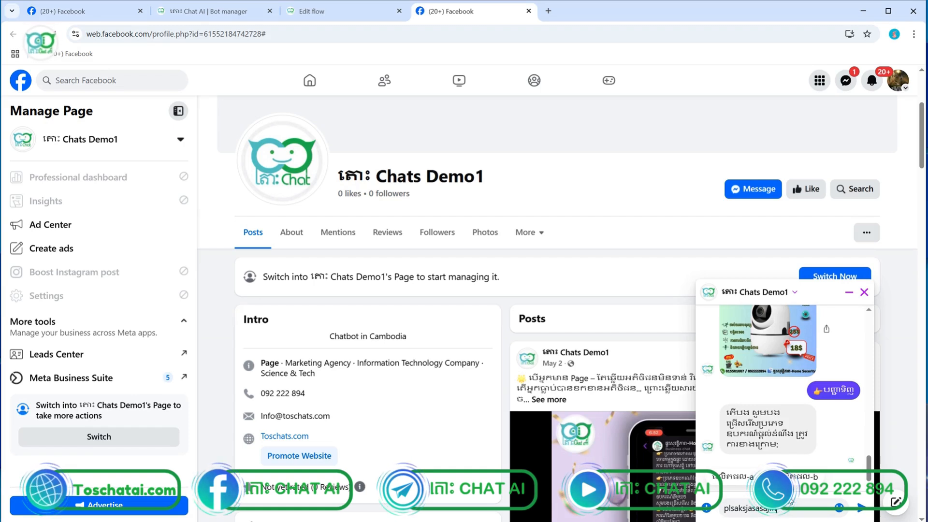
pyautogui.write('jnnnsd')
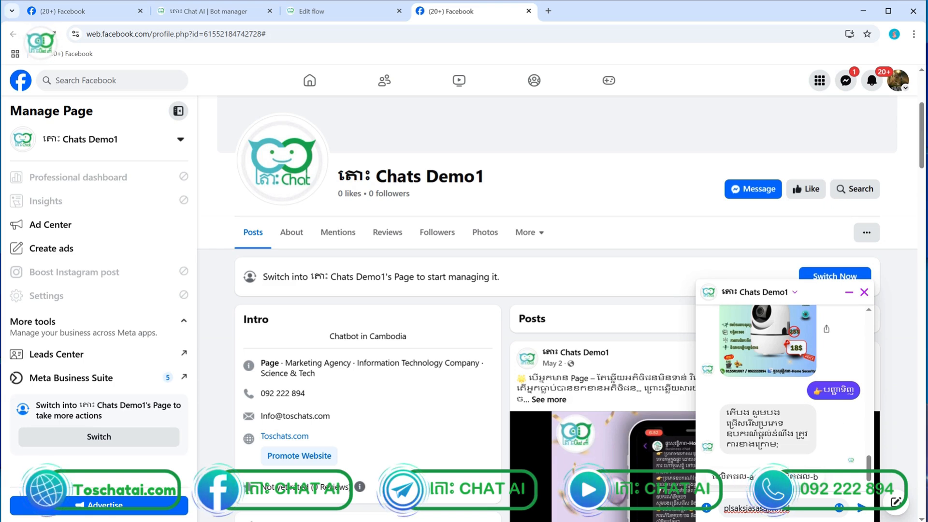
pyautogui.press('Return')
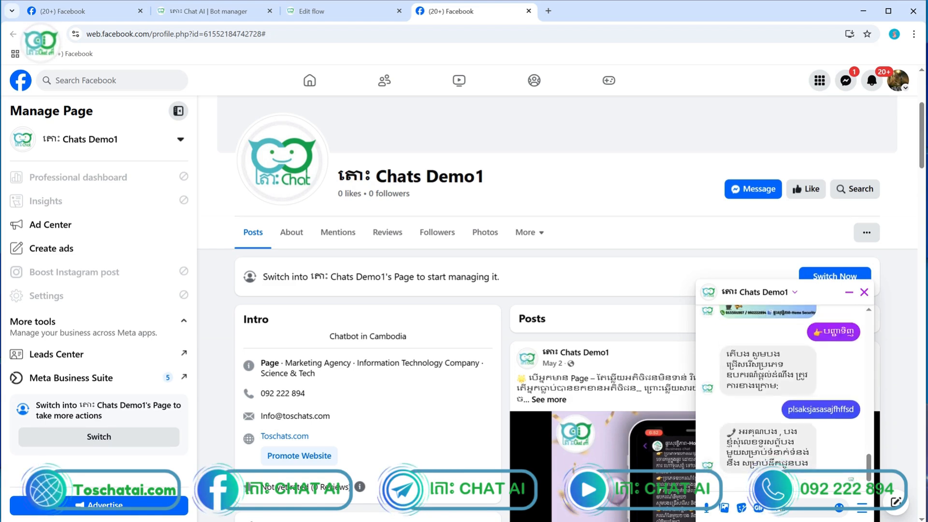
pyautogui.write('0o2')
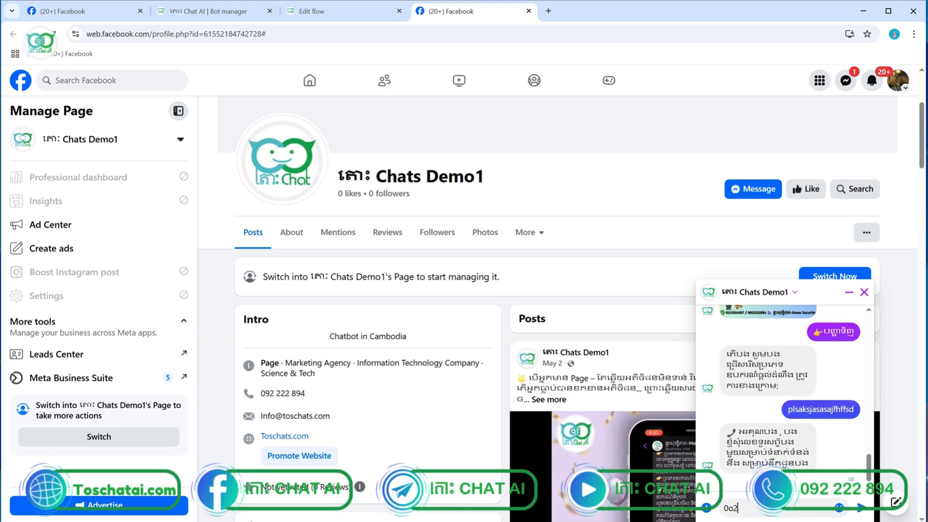
pyautogui.write('t7eqwqweq')
pyautogui.press('Return')
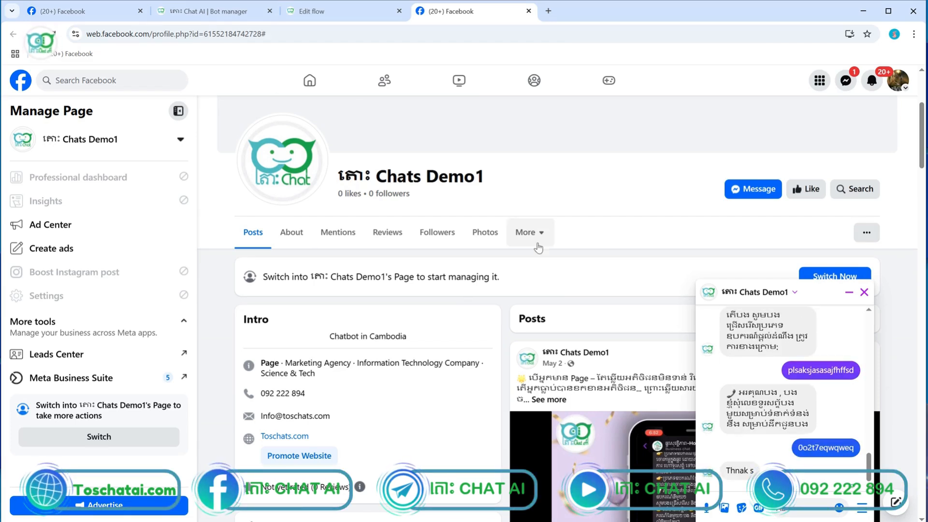
pyautogui.scroll(2, 780, 423)
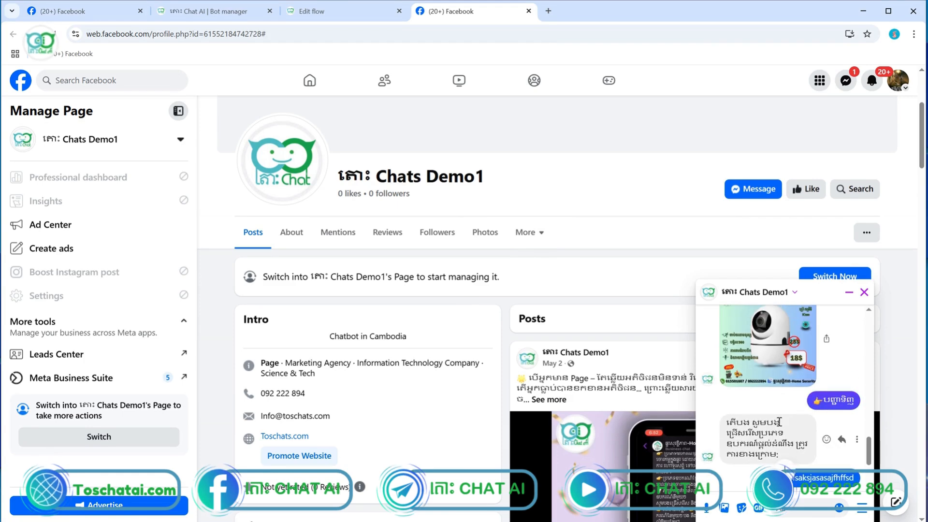
pyautogui.scroll(-2, 779, 422)
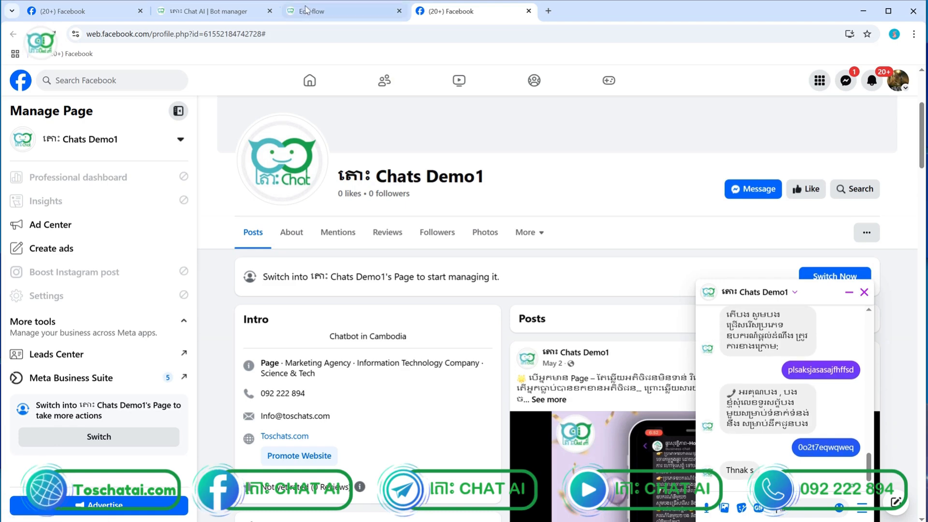
# Back in the flow editor, save the flow and delete the 'Thnak s' text node
pyautogui.click(306, 10)
pyautogui.scroll(-3, 532, 285)
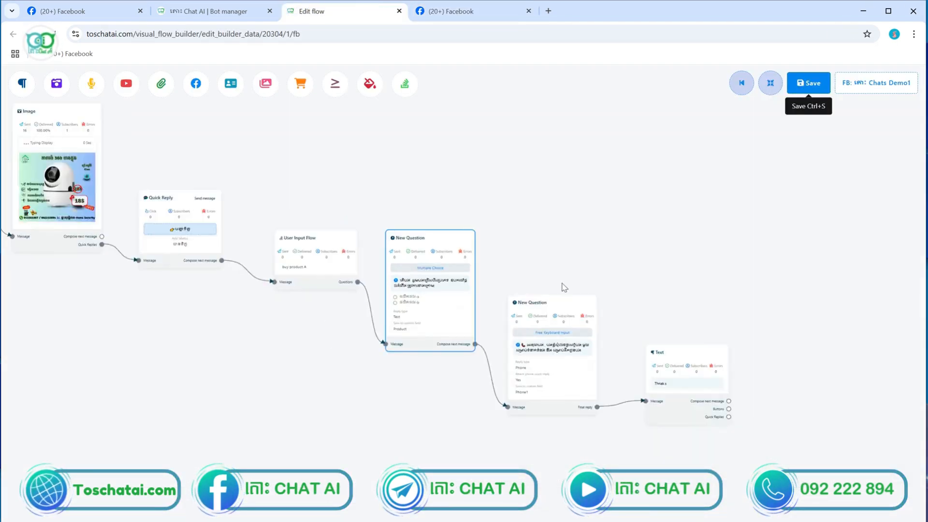
pyautogui.scroll(4, 481, 275)
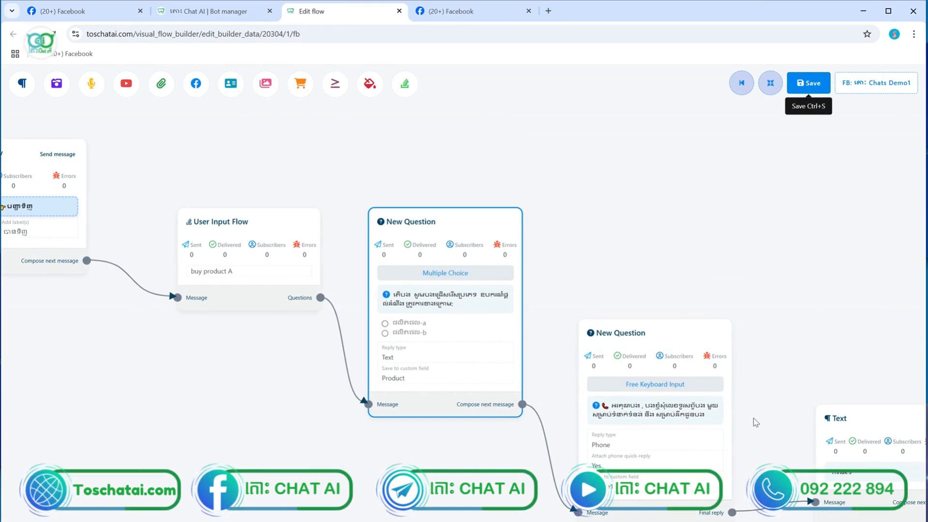
pyautogui.scroll(-4, 750, 411)
pyautogui.scroll(4, 772, 466)
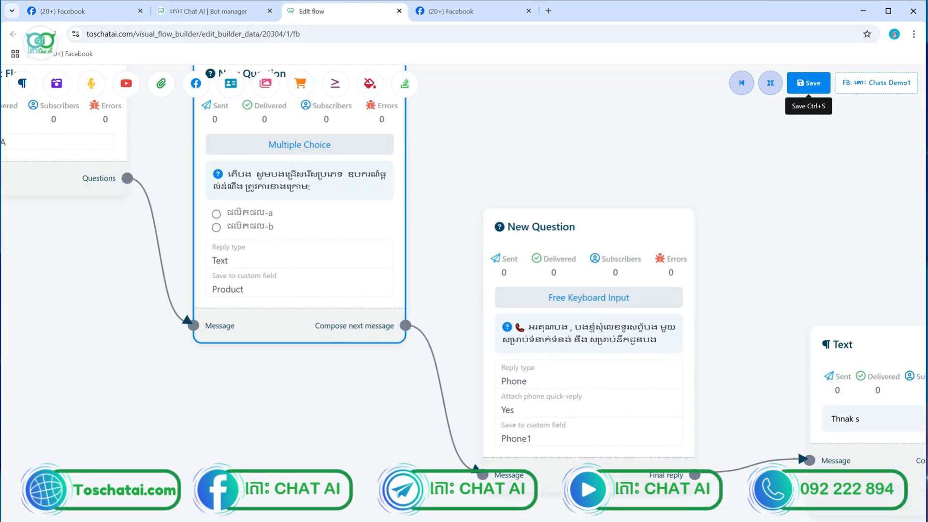
pyautogui.click(809, 82)
pyautogui.moveTo(771, 479); pyautogui.dragTo(610, 364)
pyautogui.rightClick(700, 370)
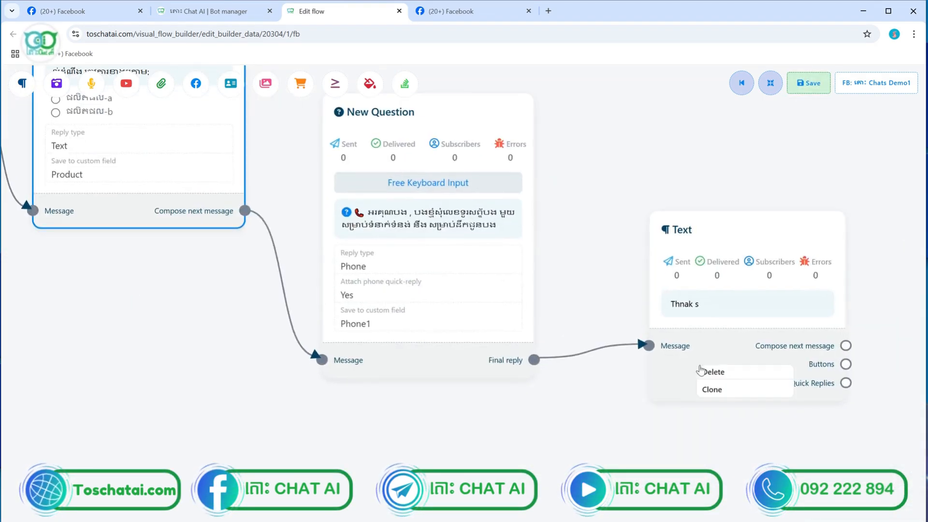
pyautogui.click(710, 371)
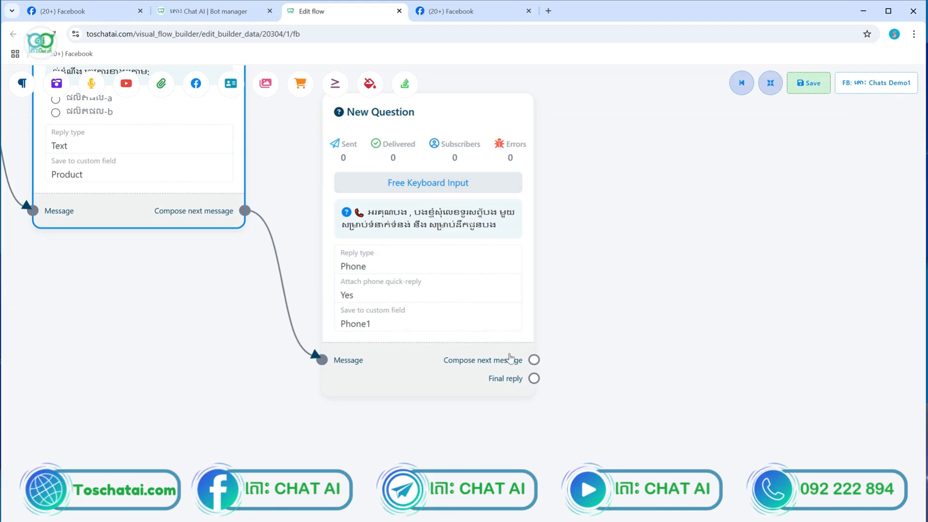
# Attach a new question node after the phone question's Compose next message socket
pyautogui.scroll(4, 510, 357)
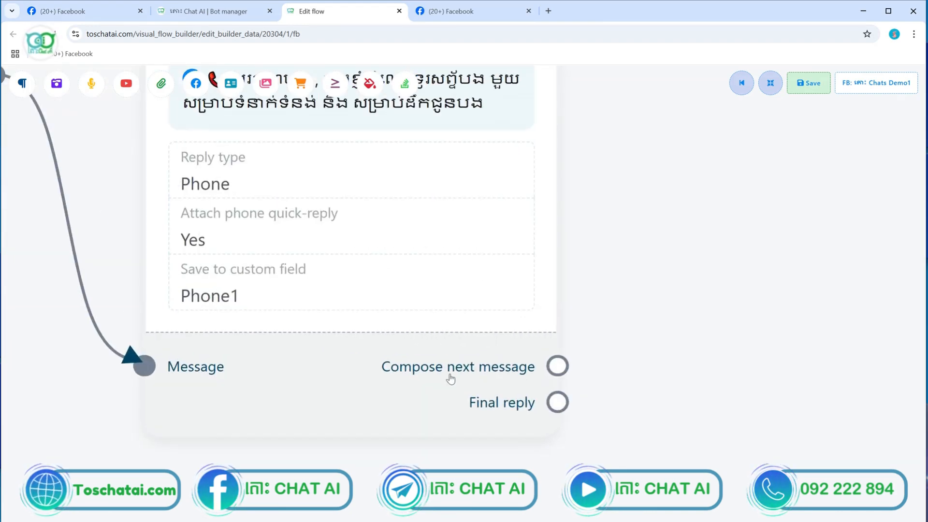
pyautogui.scroll(2, 451, 379)
pyautogui.scroll(-3, 536, 367)
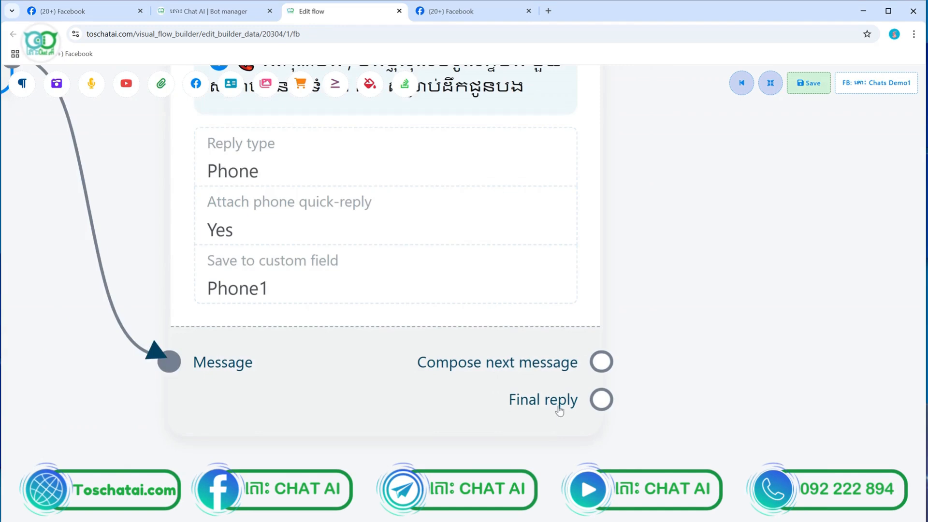
pyautogui.scroll(3, 559, 410)
pyautogui.scroll(-4, 641, 380)
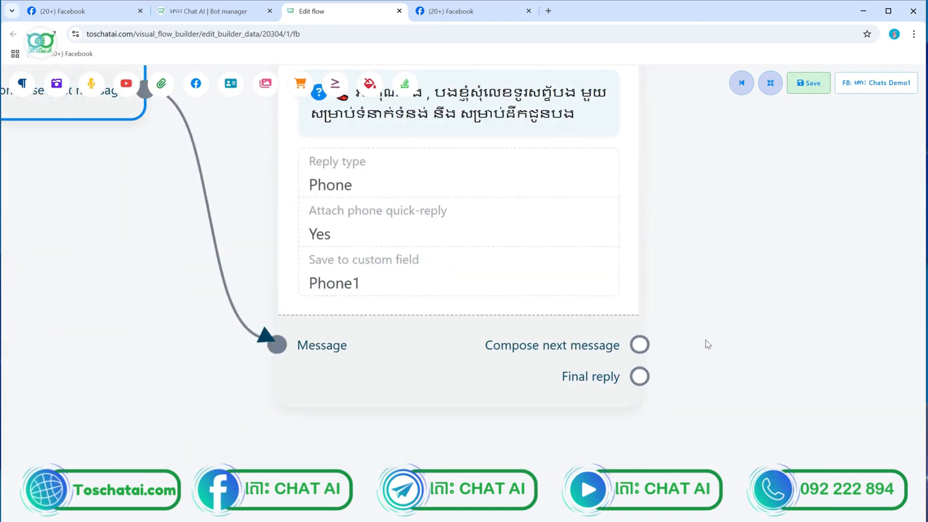
pyautogui.rightClick(707, 343)
pyautogui.scroll(1, 638, 345)
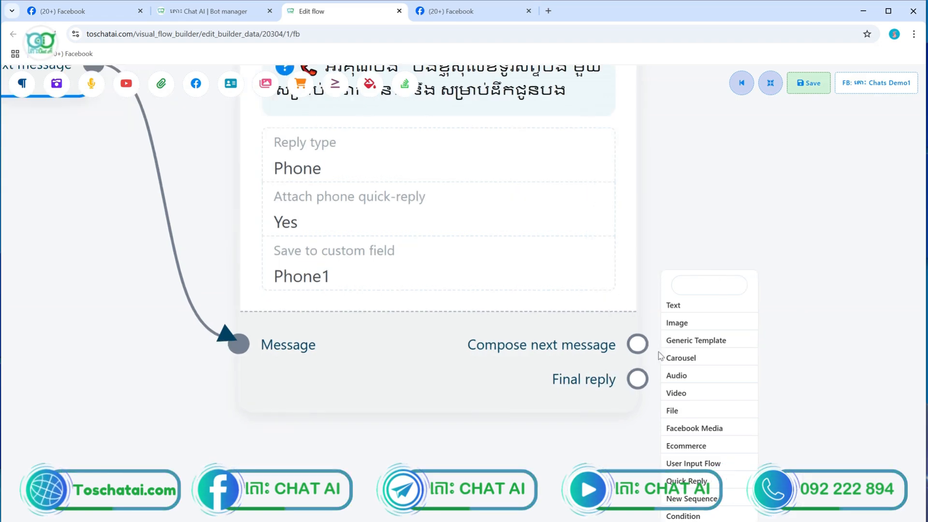
pyautogui.click(731, 341)
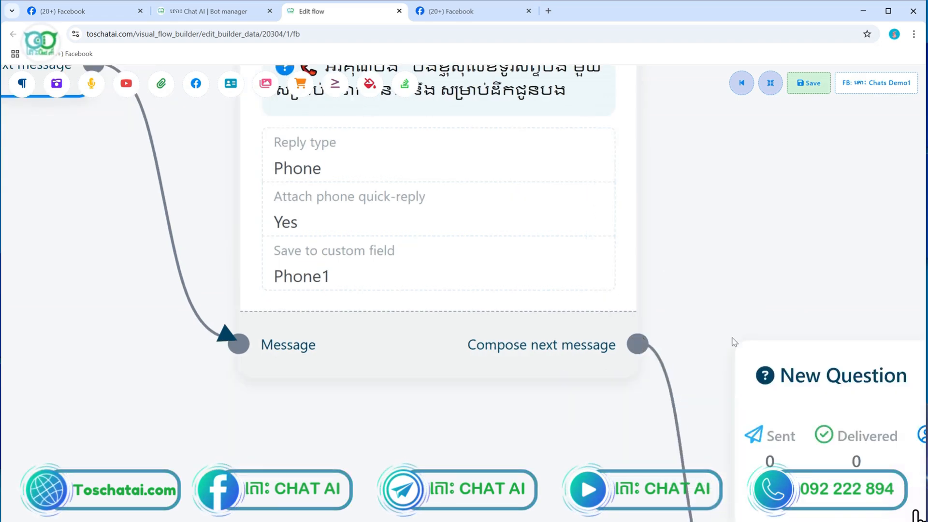
pyautogui.scroll(-1, 734, 342)
pyautogui.scroll(-4, 733, 339)
pyautogui.moveTo(806, 424); pyautogui.dragTo(803, 347)
# Set the new question to free keyboard input and write its Khmer location question
pyautogui.doubleClick(803, 346)
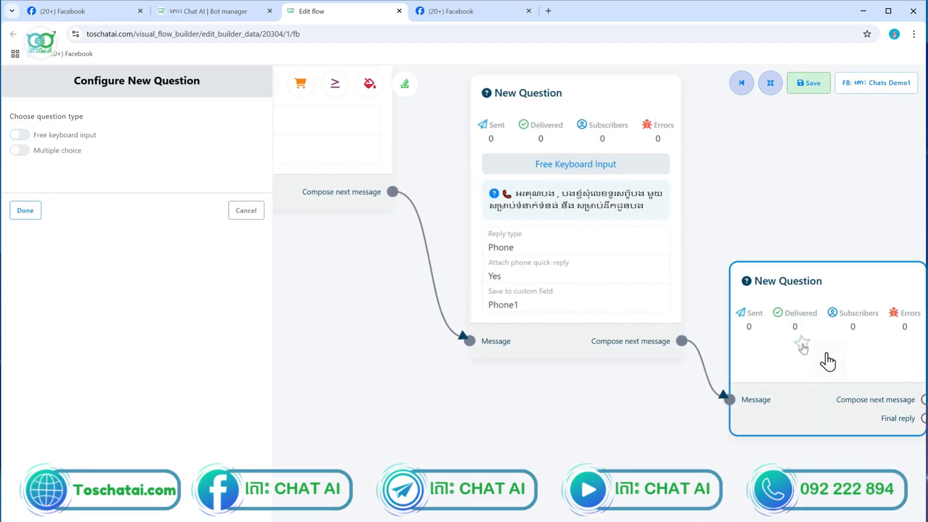
pyautogui.click(21, 136)
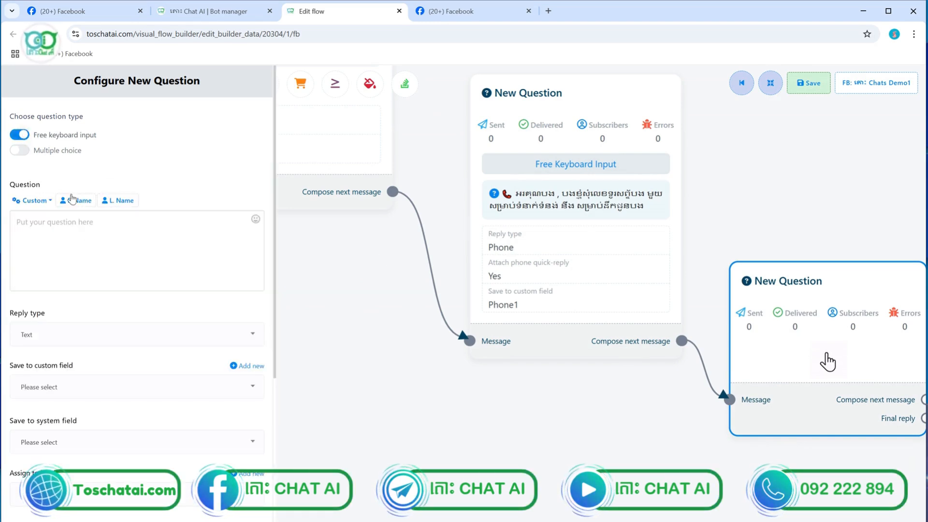
pyautogui.click(68, 221)
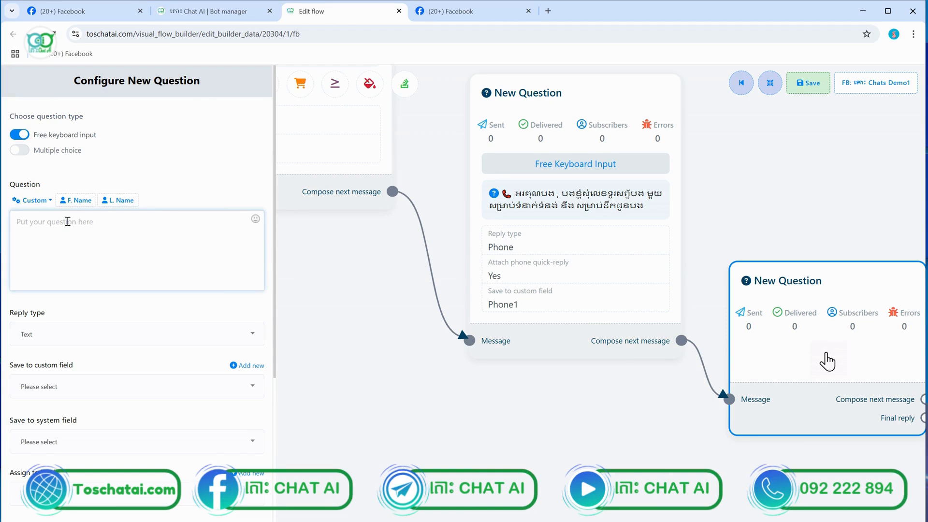
pyautogui.write('d')
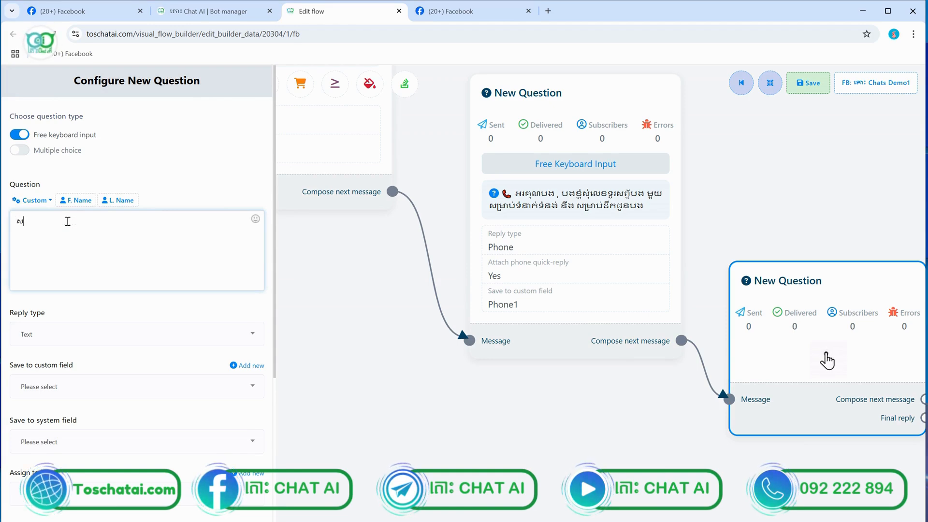
pyautogui.write('ុំទីតាំង')
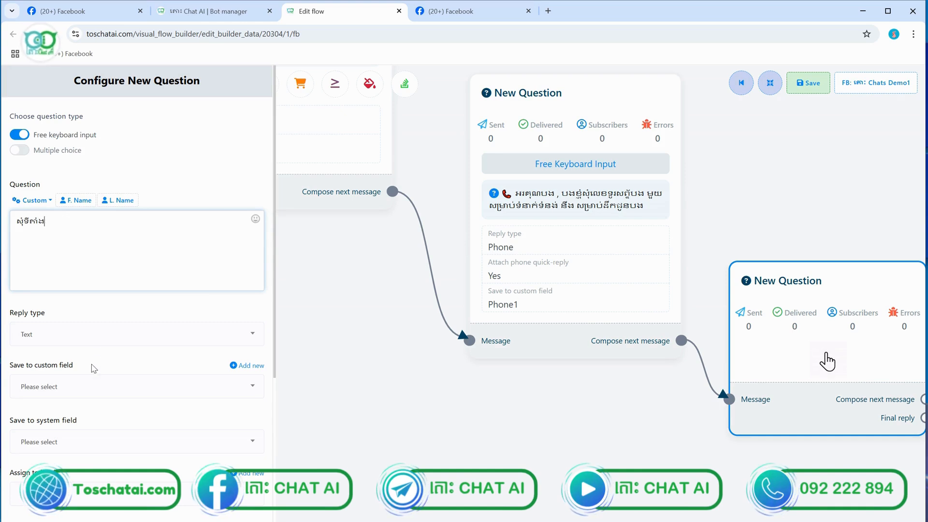
# Create a Location1 custom field, save the answer to it, and finish the question
pyautogui.click(259, 365)
pyautogui.click(95, 445)
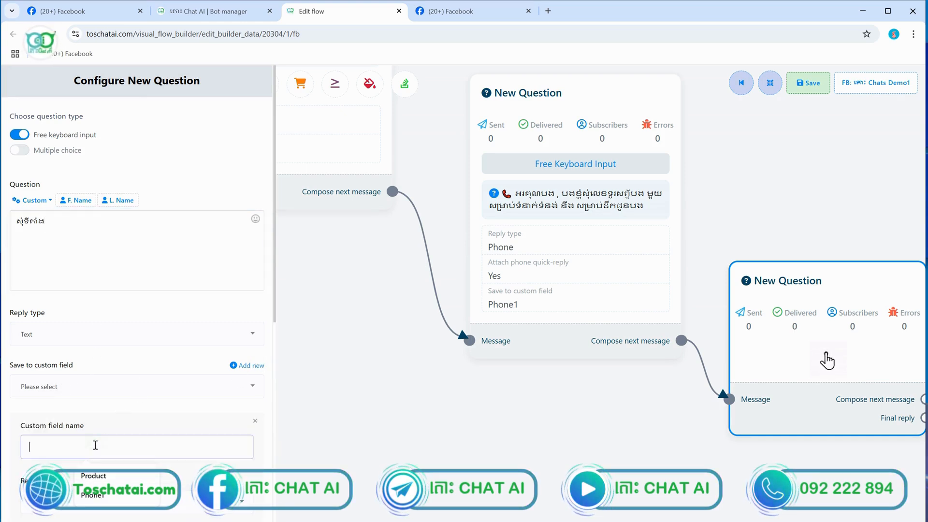
pyautogui.write('lo')
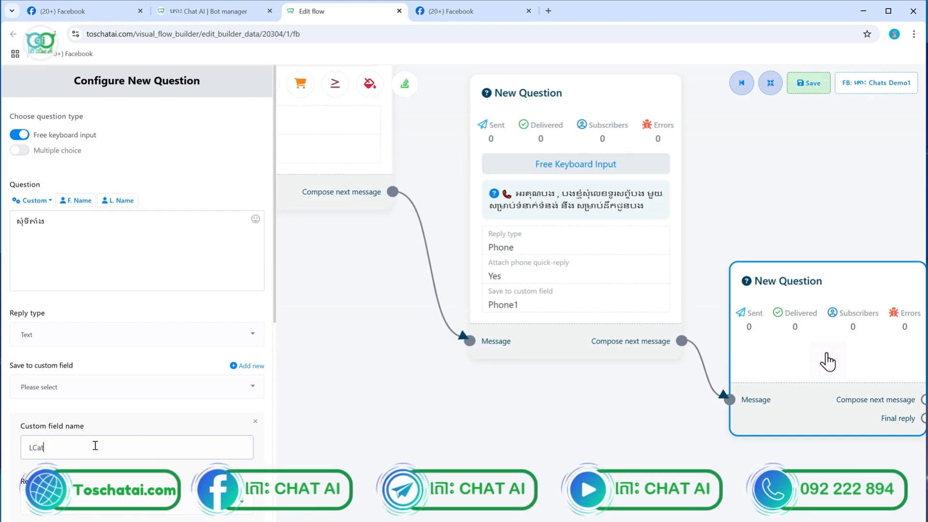
pyautogui.write('Location')
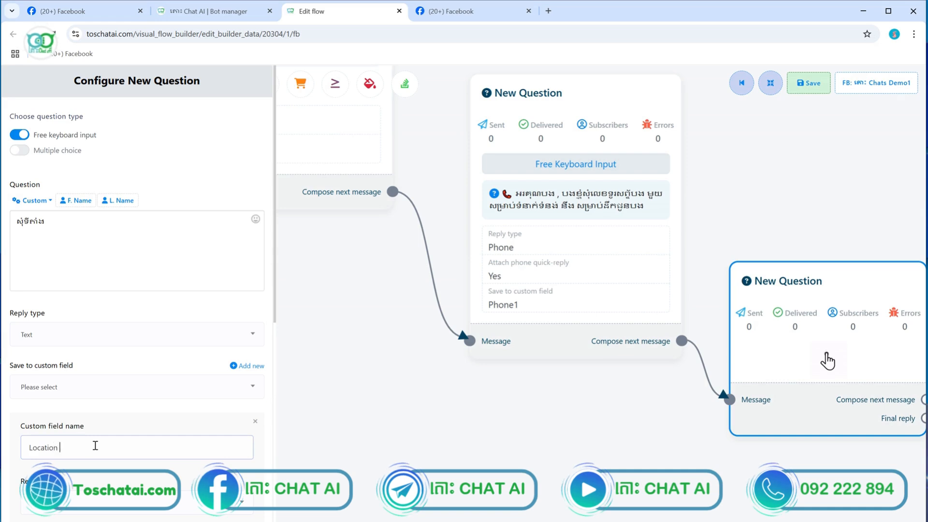
pyautogui.write('1')
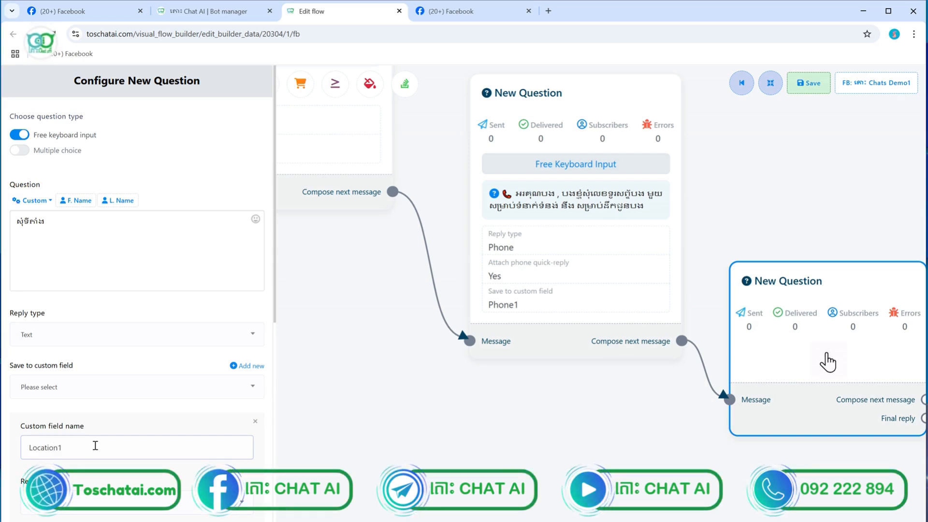
pyautogui.scroll(-7, 95, 446)
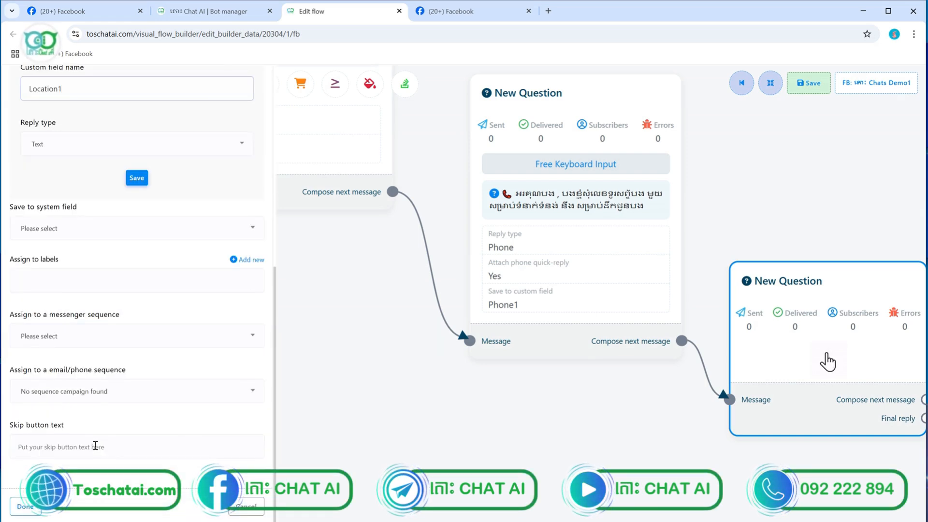
pyautogui.click(137, 178)
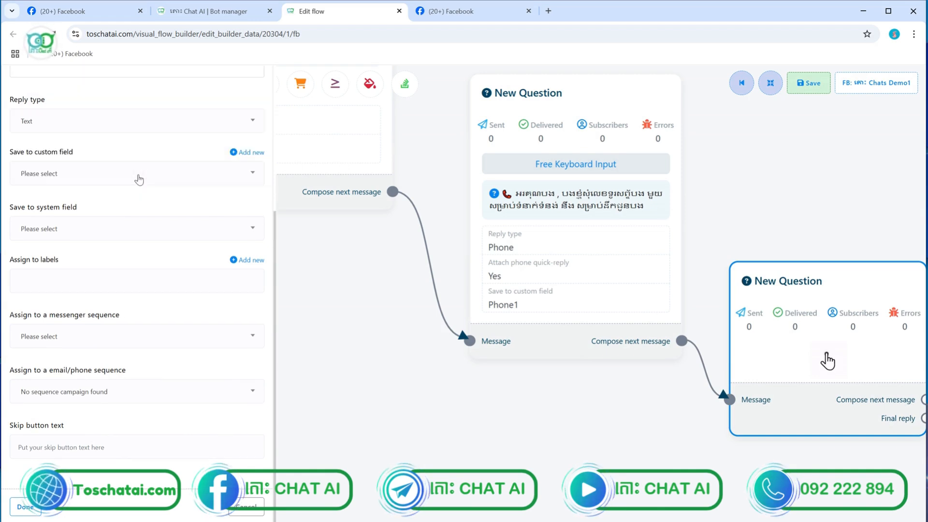
pyautogui.scroll(3, 116, 191)
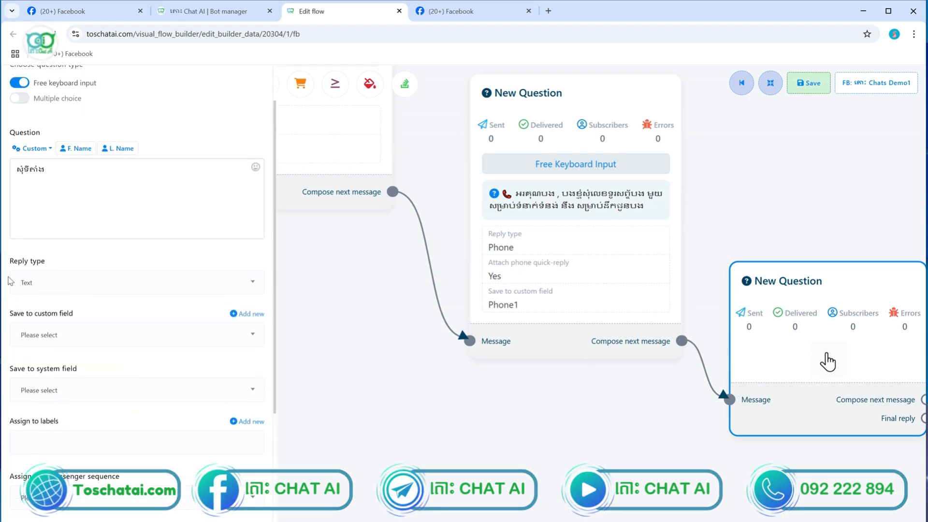
pyautogui.click(46, 334)
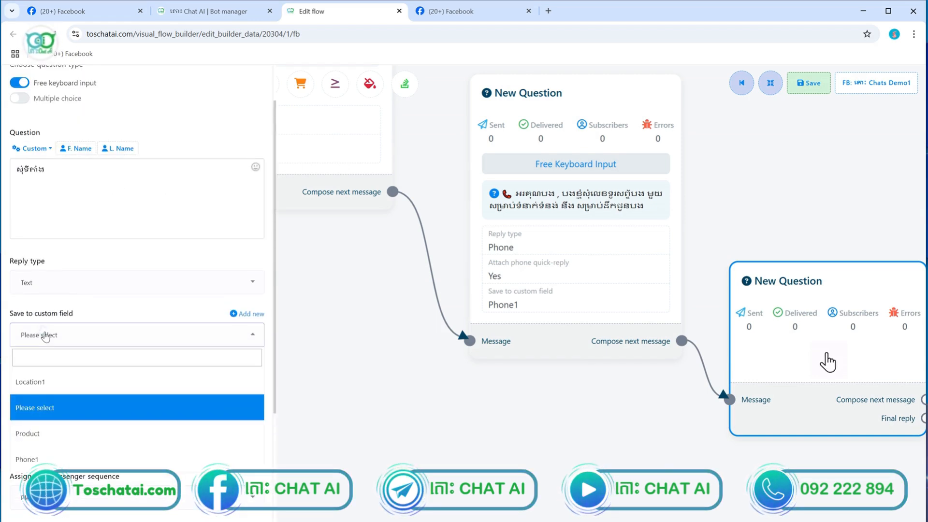
pyautogui.click(48, 384)
pyautogui.scroll(-3, 58, 338)
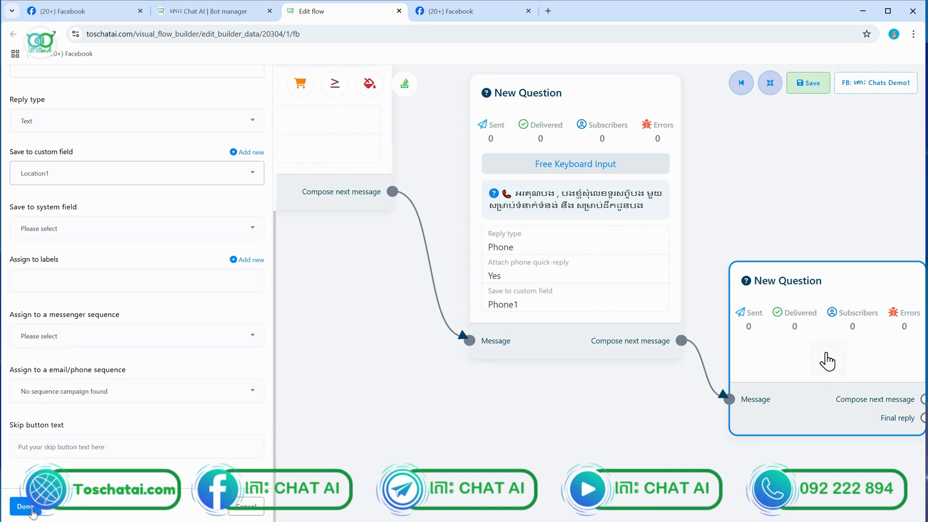
pyautogui.click(26, 506)
# Place a Text node beside the location question and link it from the question's Final reply
pyautogui.scroll(-3, 751, 294)
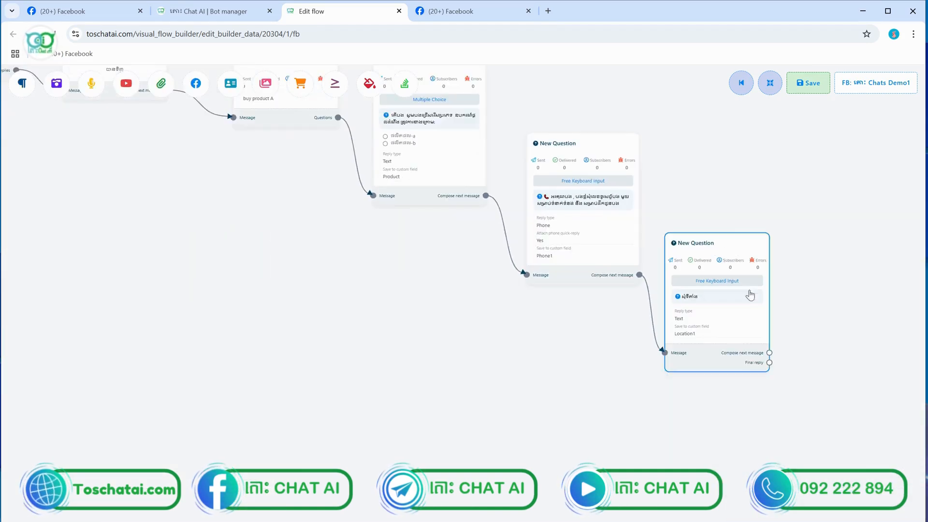
pyautogui.scroll(5, 708, 316)
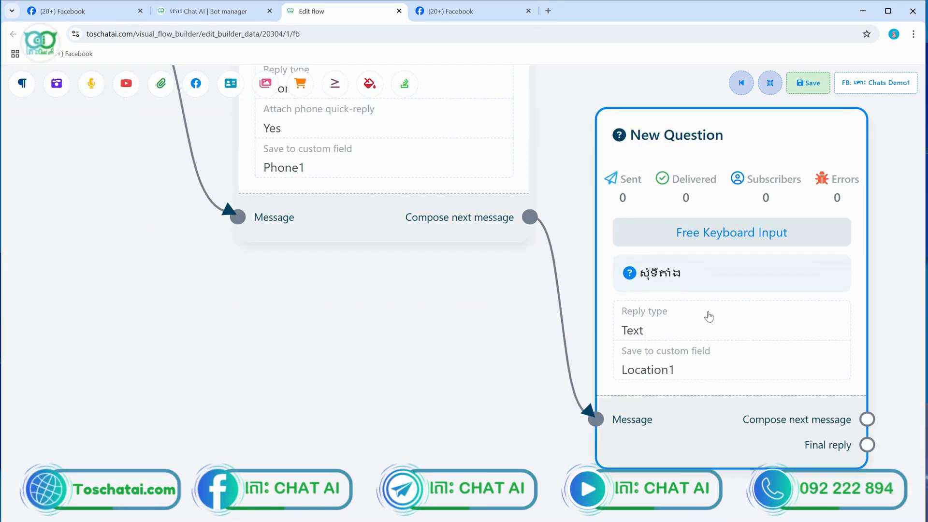
pyautogui.scroll(-2, 709, 317)
pyautogui.scroll(-3, 709, 317)
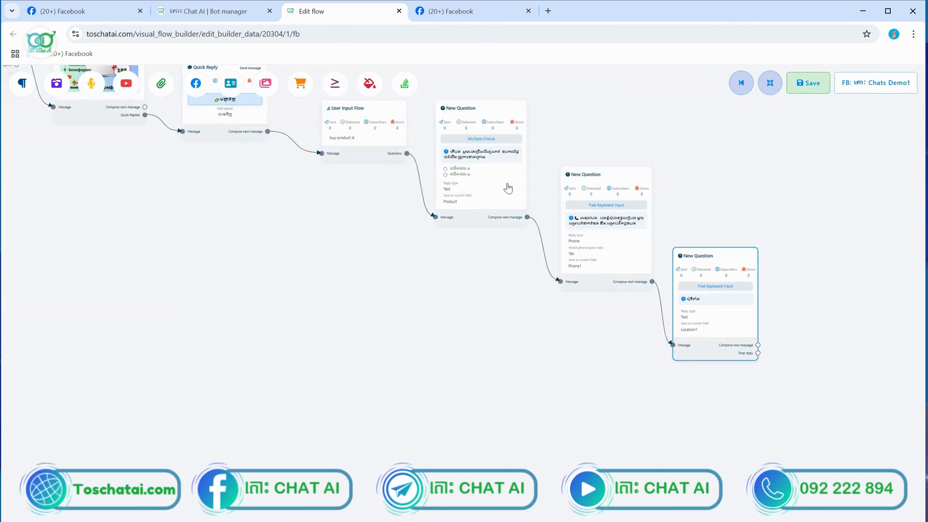
pyautogui.moveTo(522, 289); pyautogui.dragTo(435, 321)
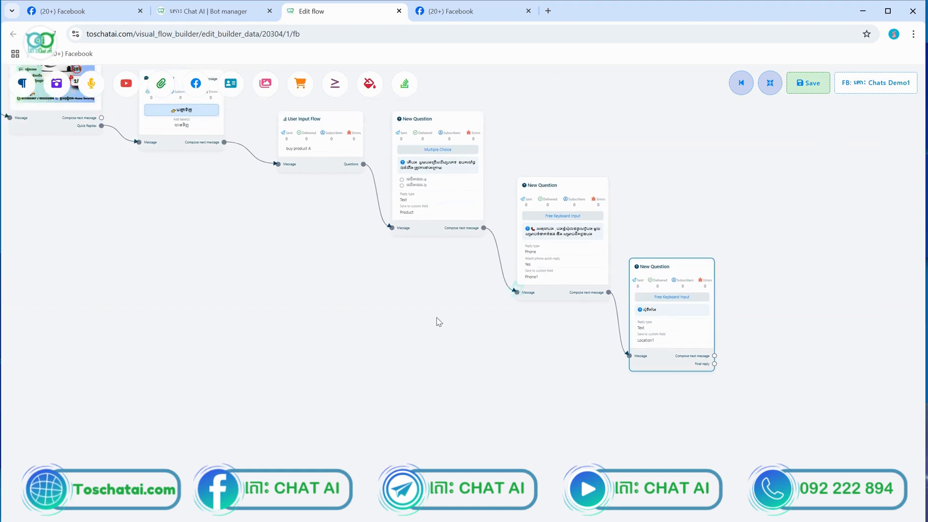
pyautogui.scroll(4, 686, 325)
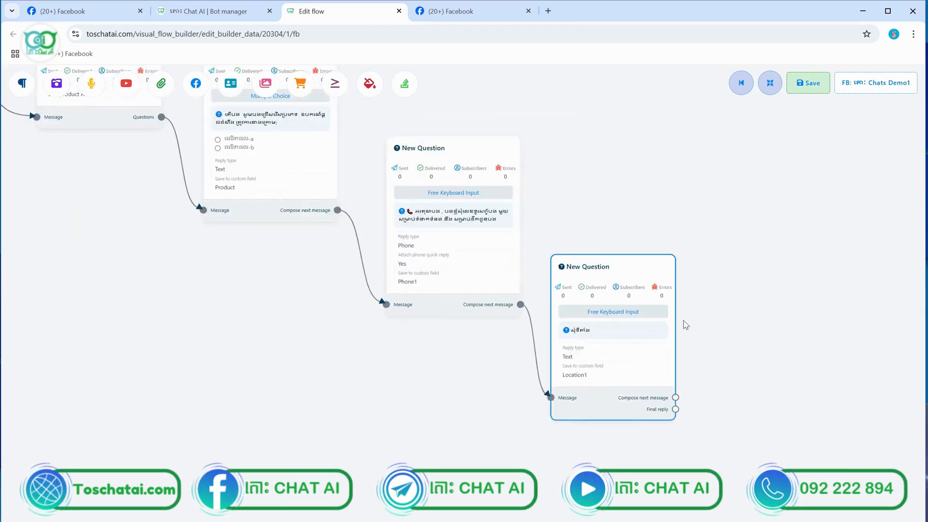
pyautogui.scroll(-4, 686, 323)
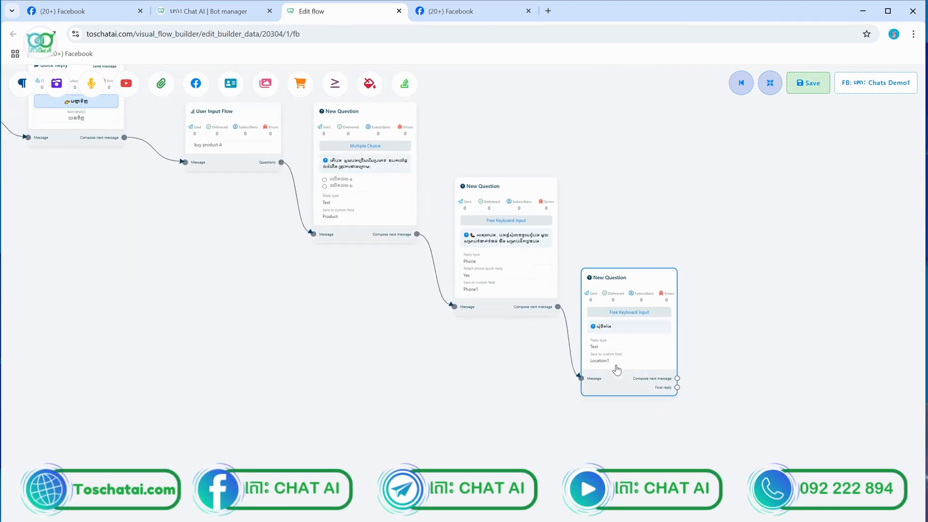
pyautogui.scroll(5, 656, 373)
pyautogui.moveTo(788, 433); pyautogui.dragTo(648, 363)
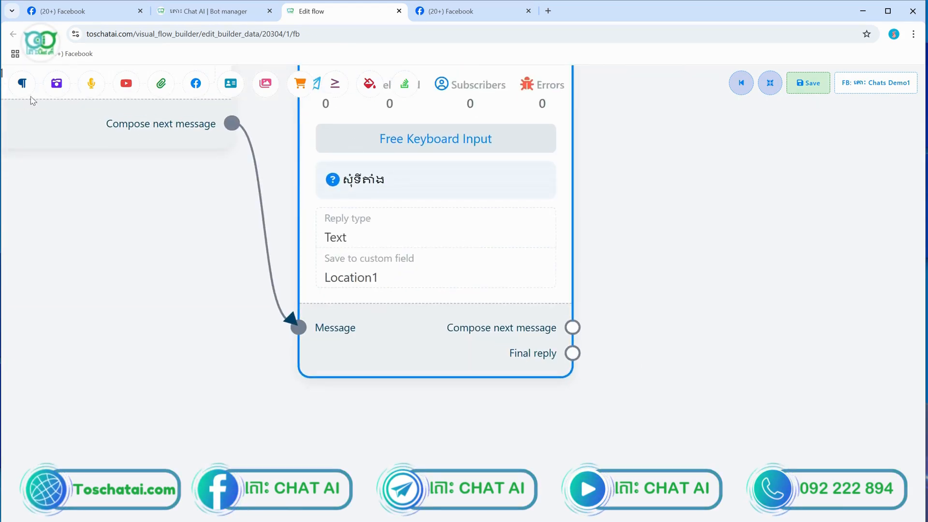
pyautogui.moveTo(24, 86); pyautogui.dragTo(642, 337)
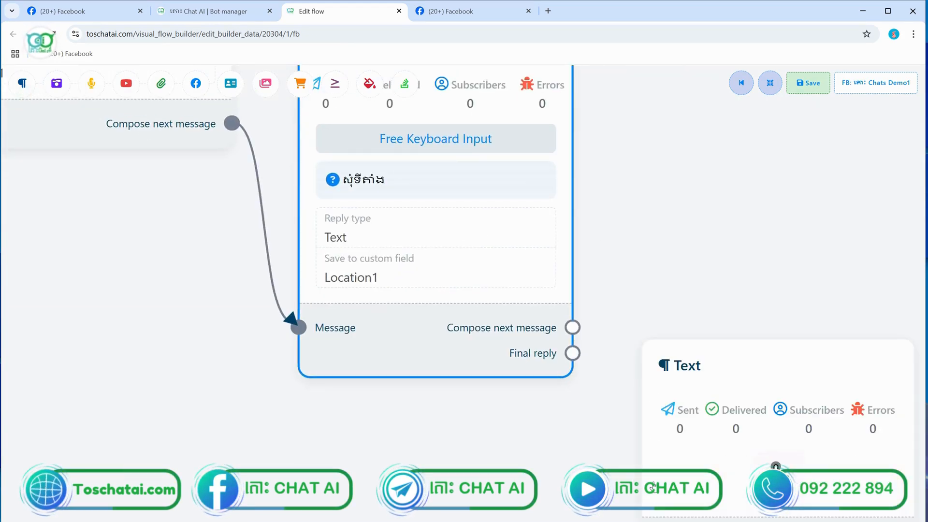
pyautogui.moveTo(658, 459); pyautogui.dragTo(657, 350)
pyautogui.moveTo(642, 430); pyautogui.dragTo(573, 353)
pyautogui.scroll(-12, 579, 360)
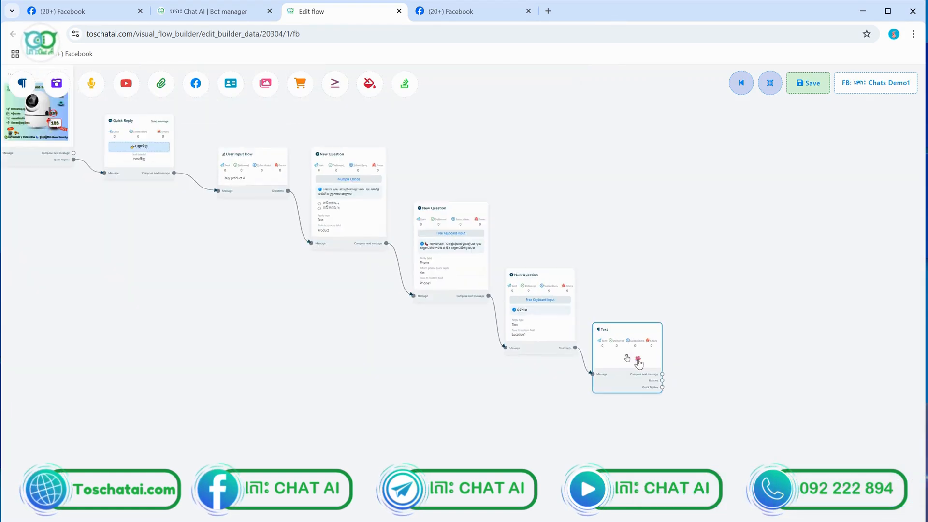
# Turn on Typing on display for the Thanks text node and save the flow
pyautogui.doubleClick(638, 361)
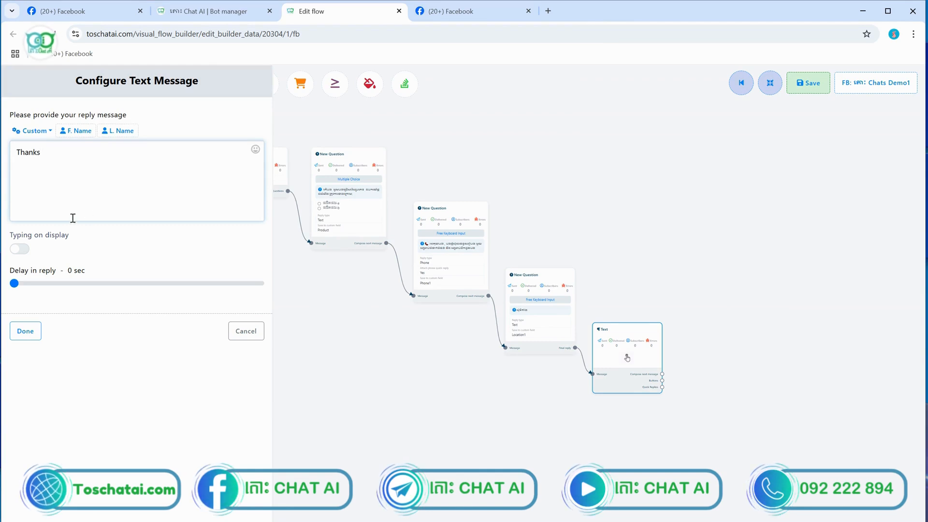
pyautogui.click(22, 251)
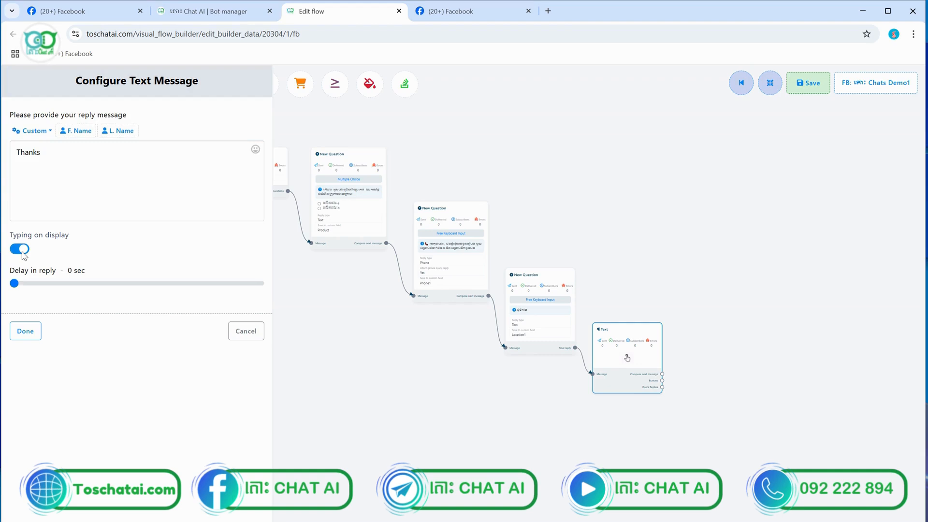
pyautogui.click(25, 331)
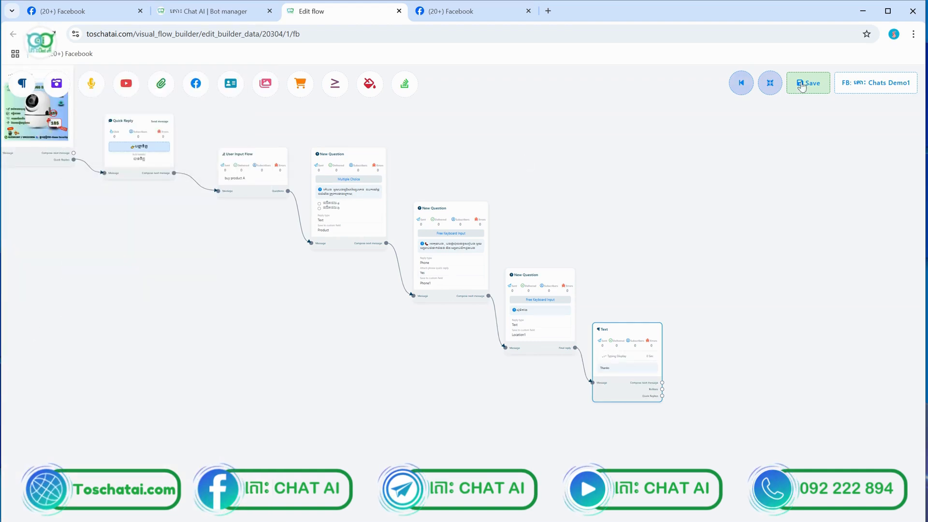
pyautogui.click(815, 91)
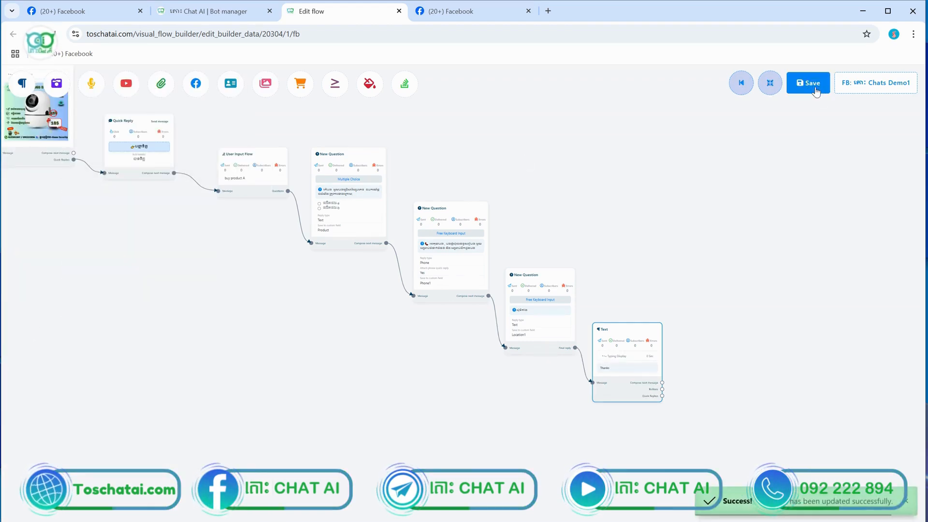
# In Facebook, send 'hh' to the bot and choose the order quick reply
pyautogui.click(438, 12)
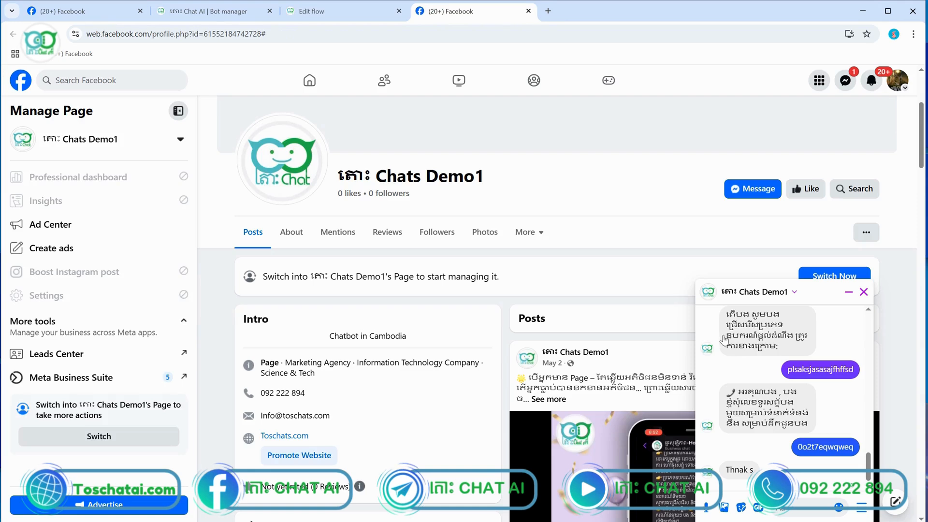
pyautogui.write('hh')
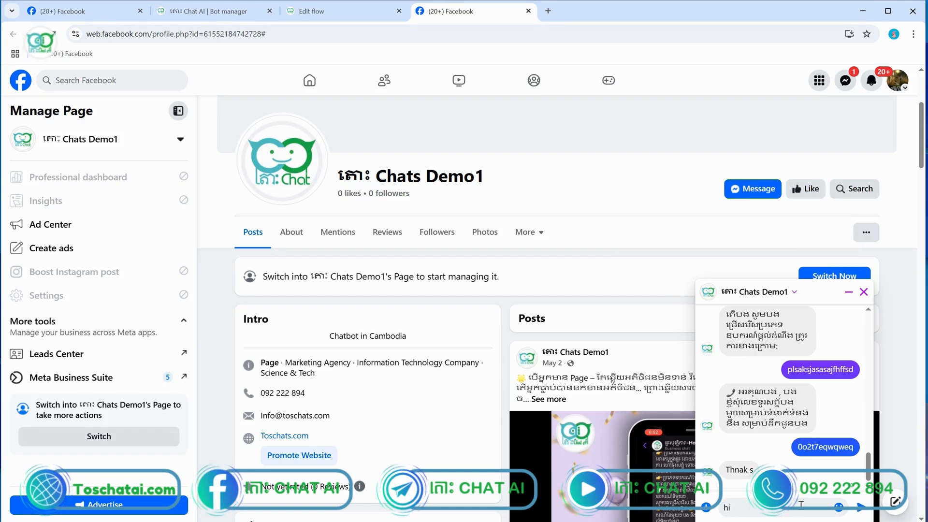
pyautogui.press('Return')
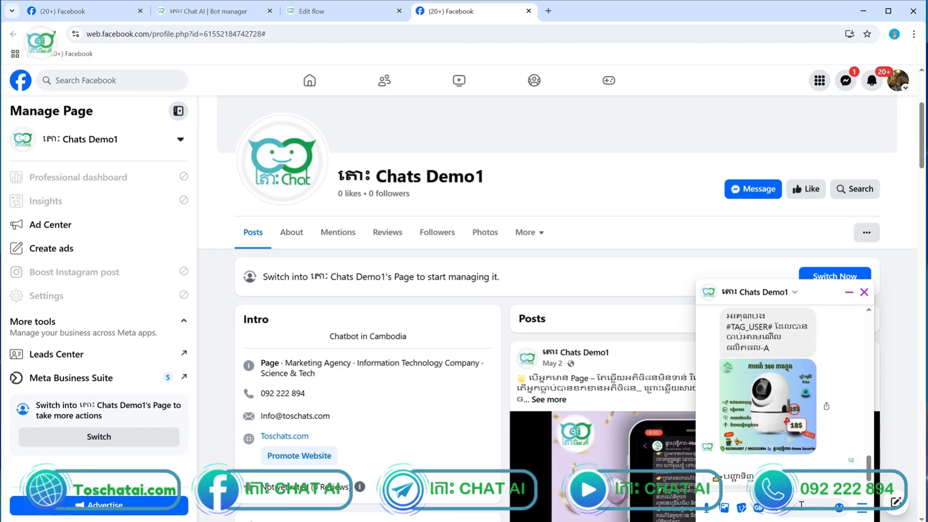
pyautogui.click(730, 477)
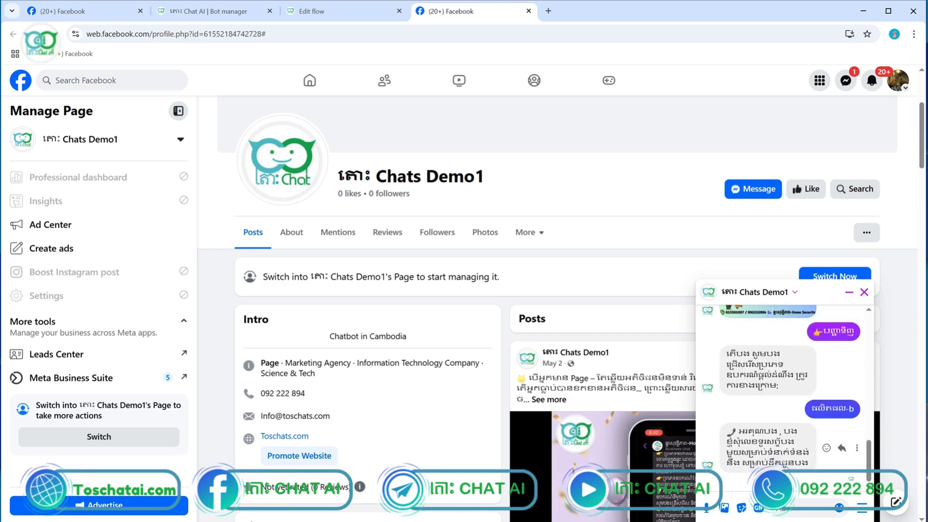
# Answer the phone and location questions with test values and confirm the bot's 'Thanks' reply
pyautogui.write('09932')
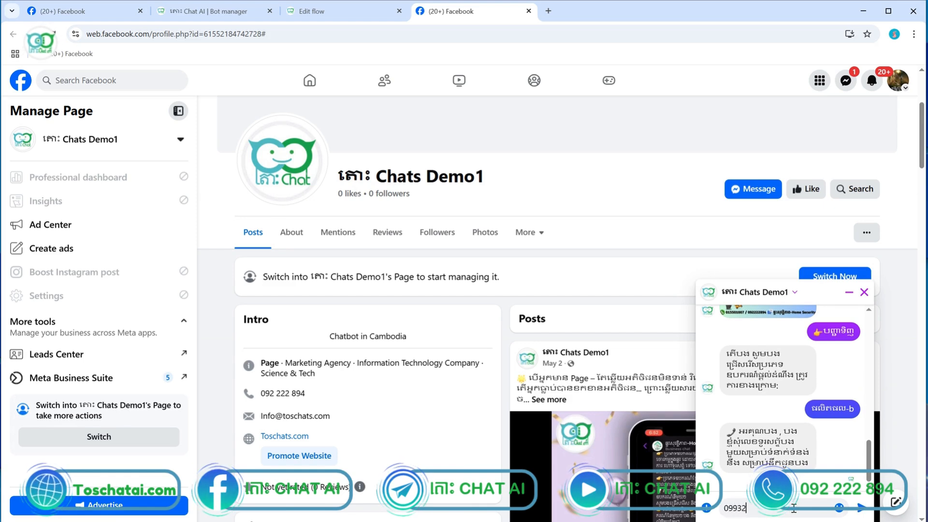
pyautogui.write('323\\\\')
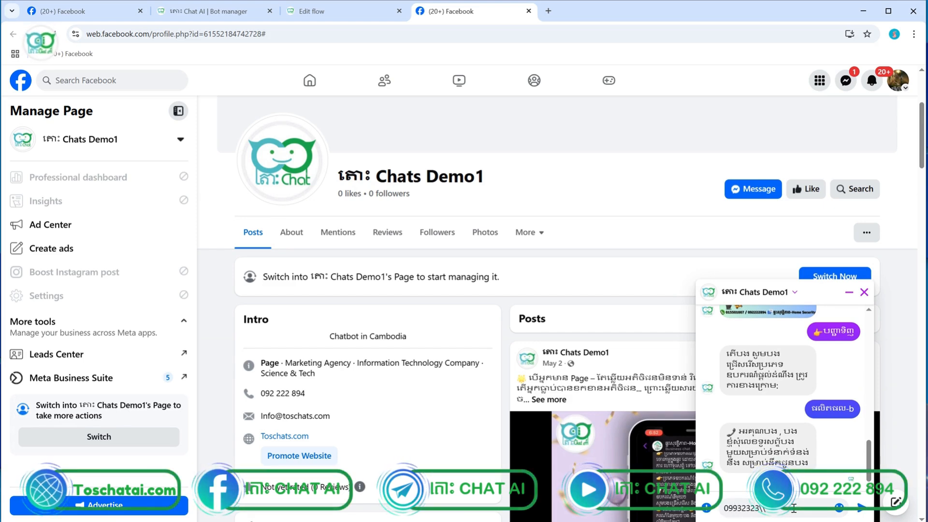
pyautogui.press('Return')
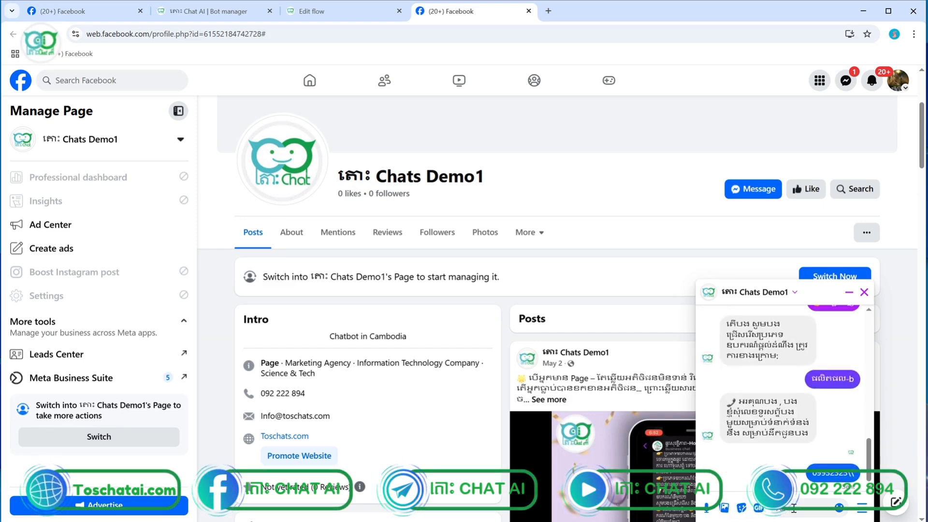
pyautogui.write('odakdkada')
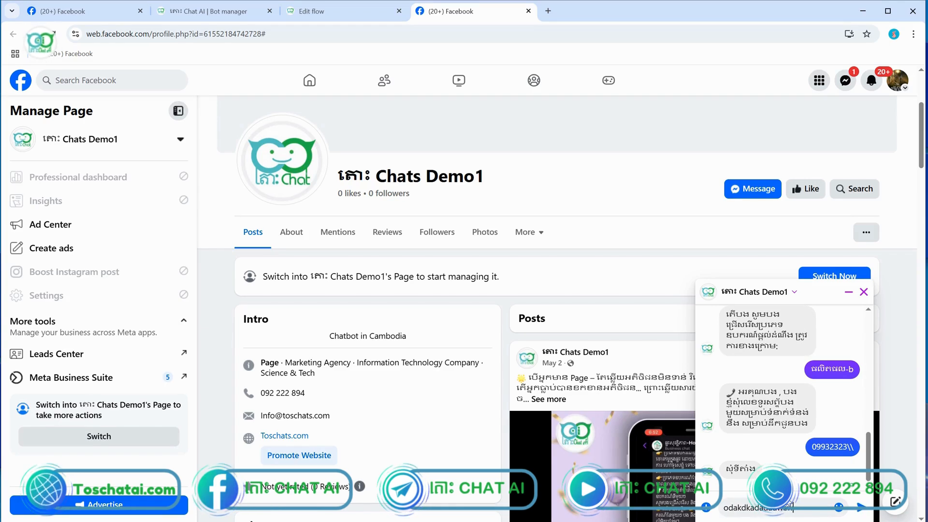
pyautogui.press('Return')
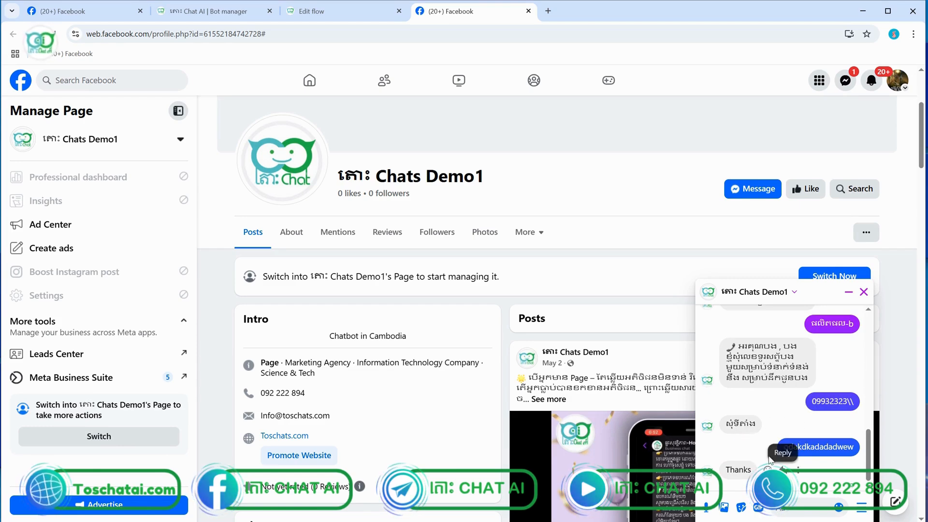
pyautogui.scroll(3, 771, 461)
pyautogui.scroll(-6, 771, 461)
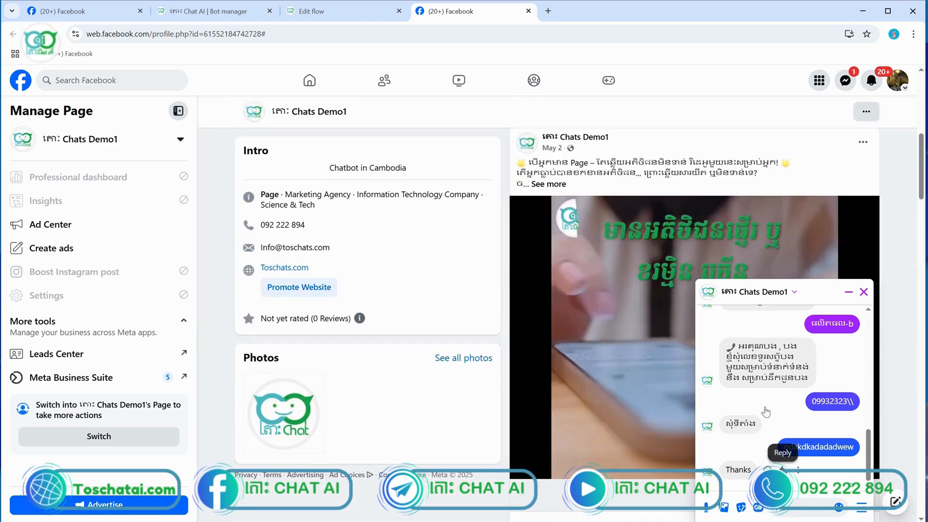
pyautogui.scroll(5, 766, 412)
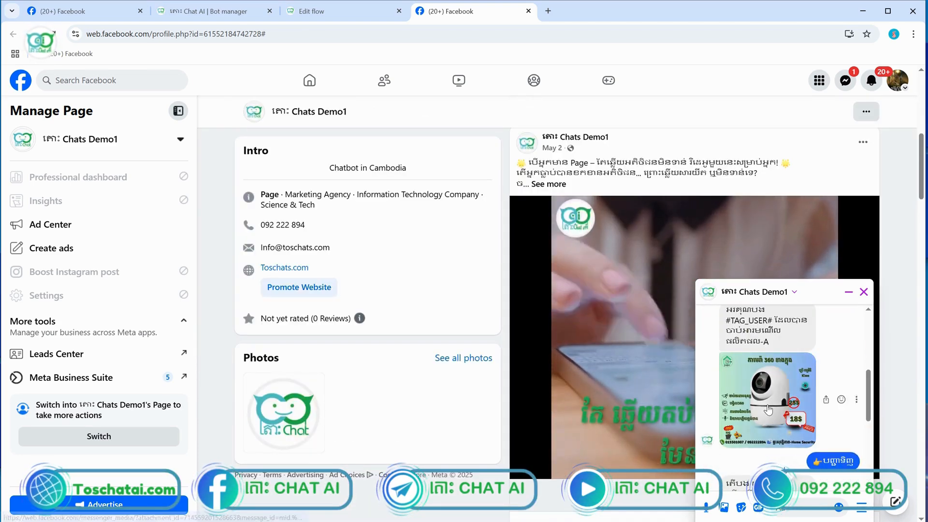
pyautogui.scroll(-2, 768, 410)
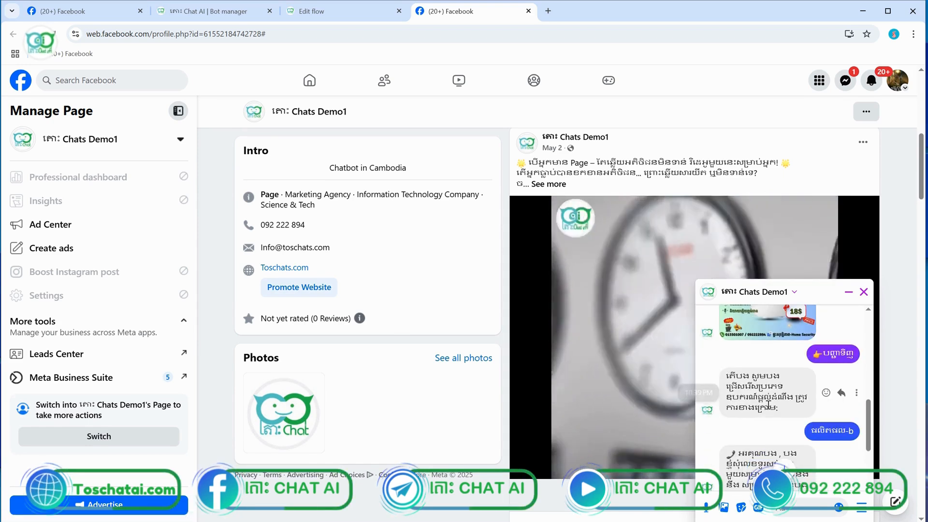
pyautogui.scroll(-3, 824, 428)
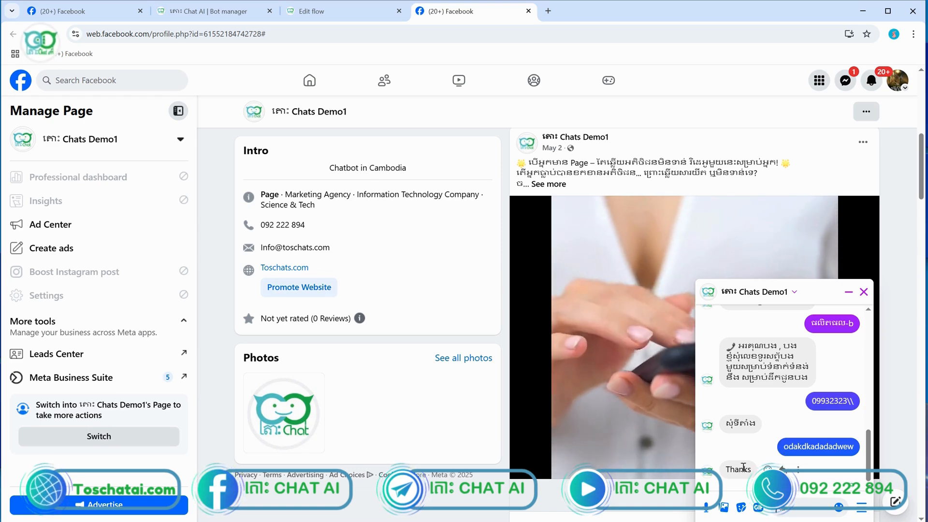
pyautogui.click(340, 11)
# Rewrite the Thanks text as 'អរគុណបង សម្រាបរាប់ការបញ្ជ' with a second line '👉មុខកំនិញ'
pyautogui.scroll(5, 610, 372)
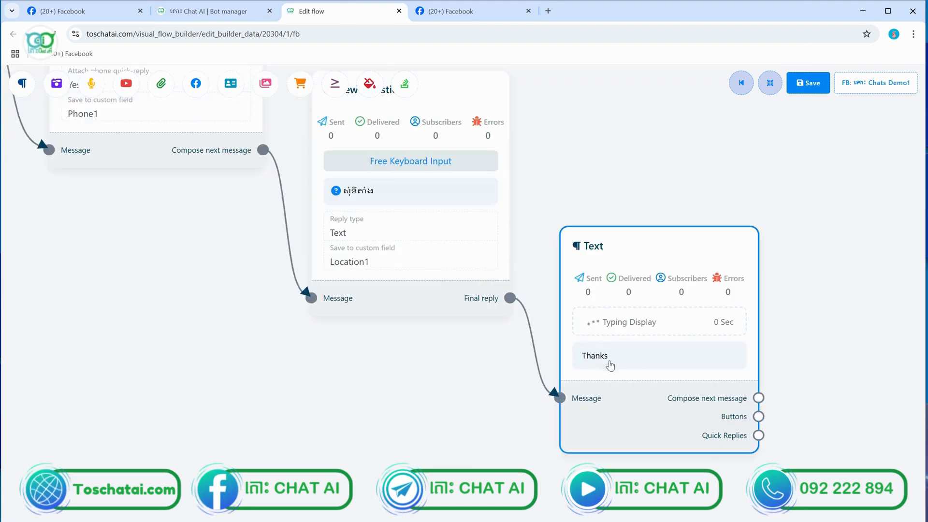
pyautogui.doubleClick(609, 361)
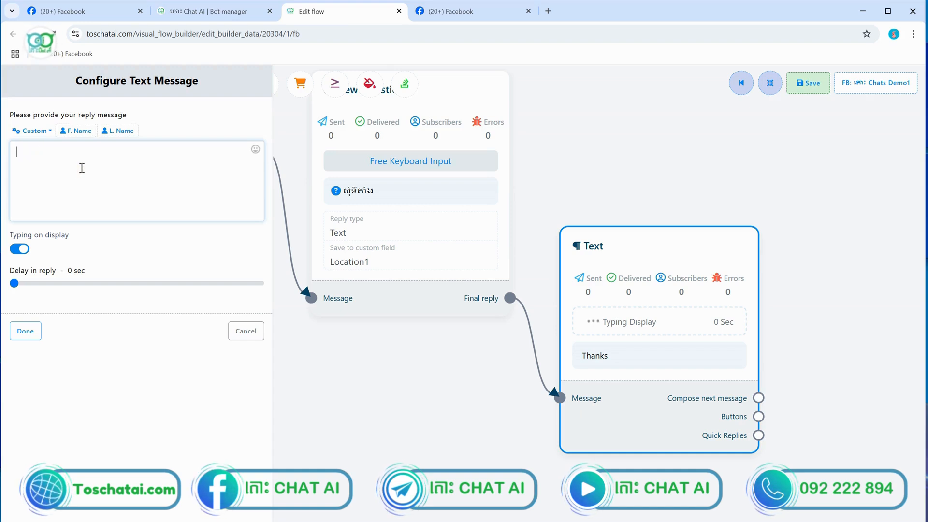
pyautogui.write('អរគុណ')
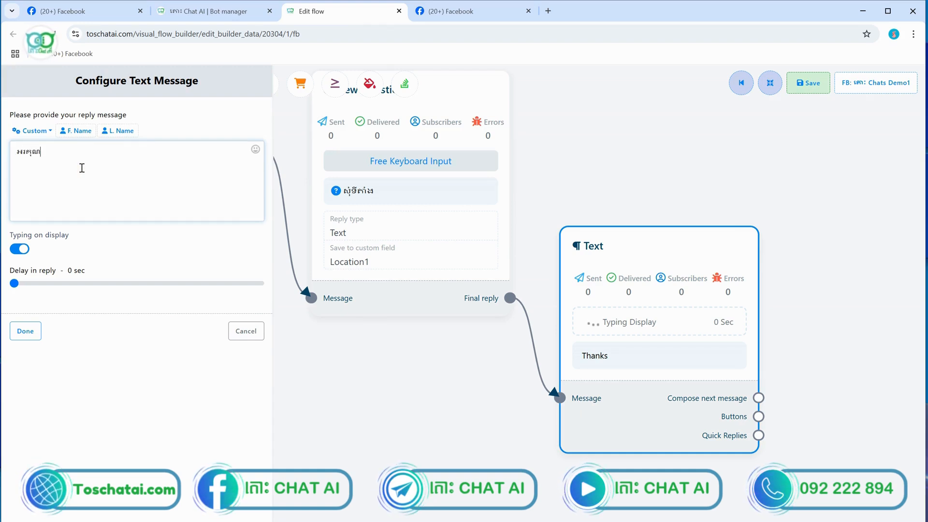
pyautogui.write('បង ')
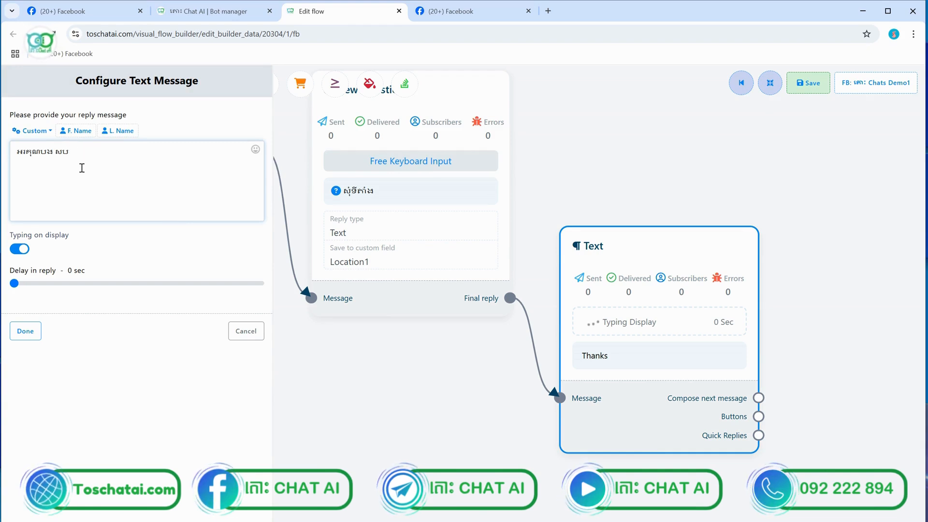
pyautogui.write('សម្រាប')
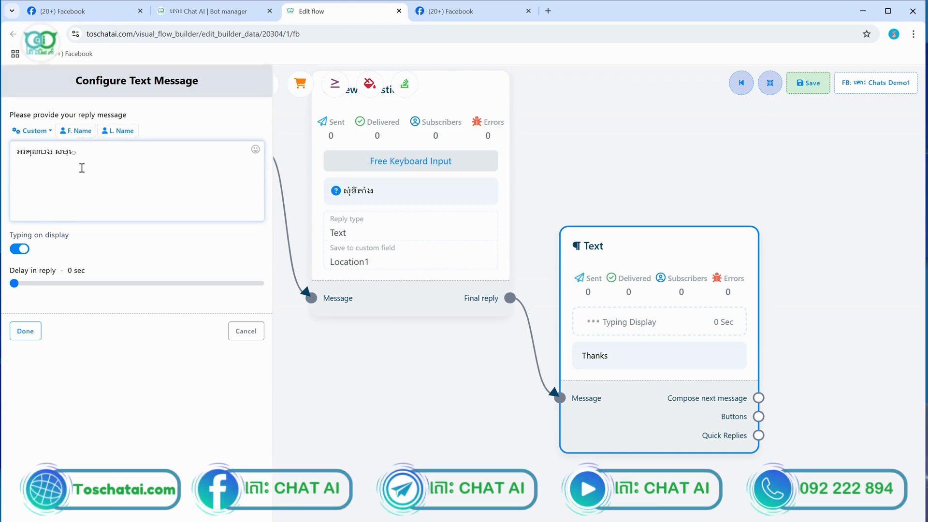
pyautogui.write('រា')
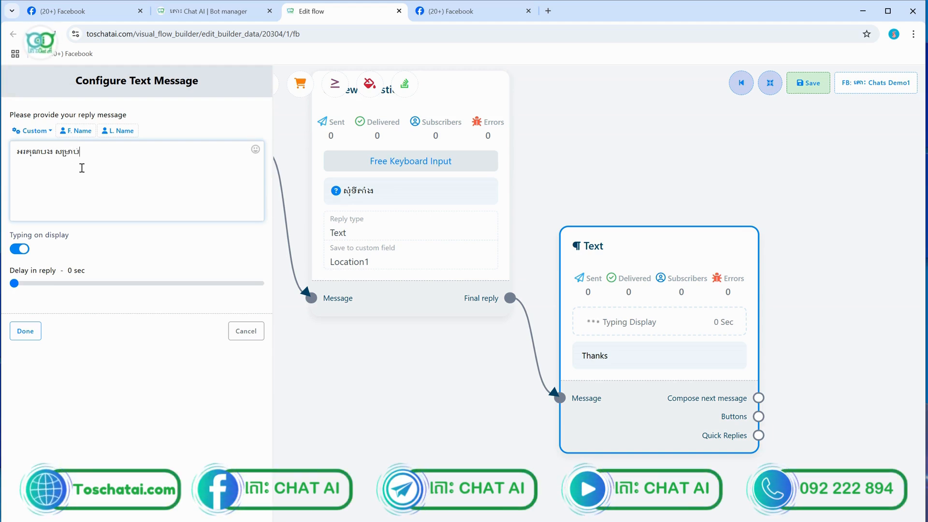
pyautogui.write('ប់ការបញ')
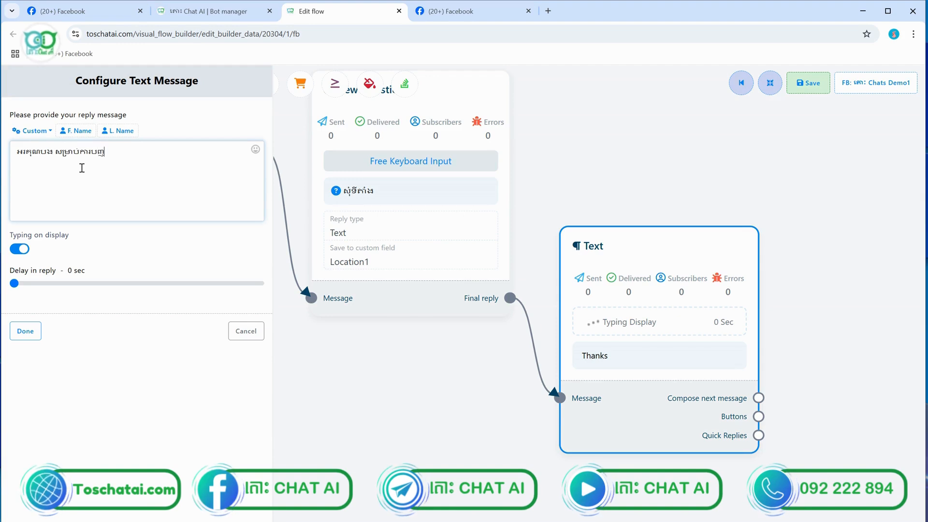
pyautogui.write('្ជាទិញ')
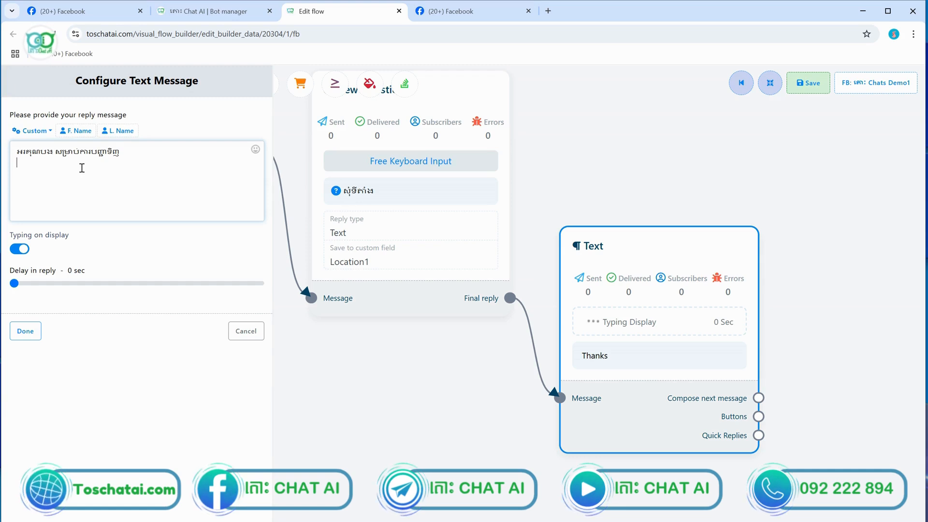
pyautogui.click(256, 149)
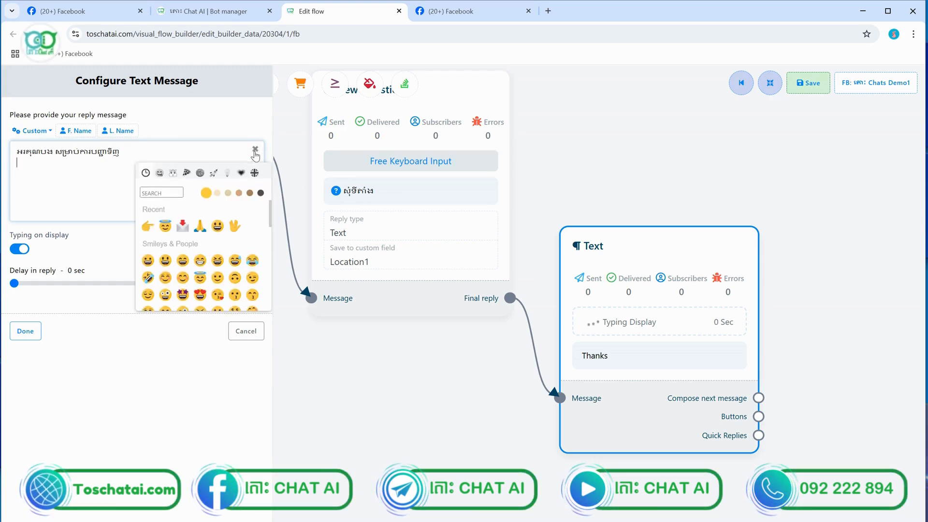
pyautogui.click(147, 226)
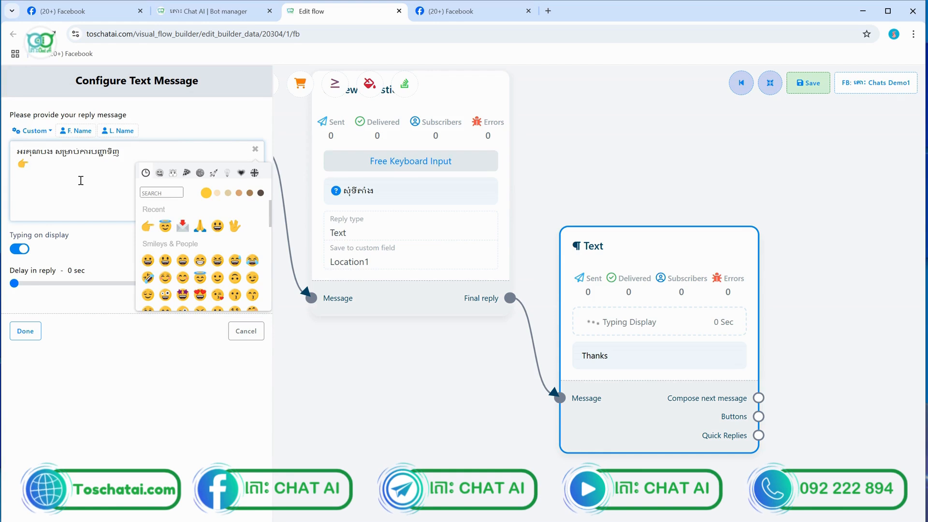
pyautogui.write('មុខ')
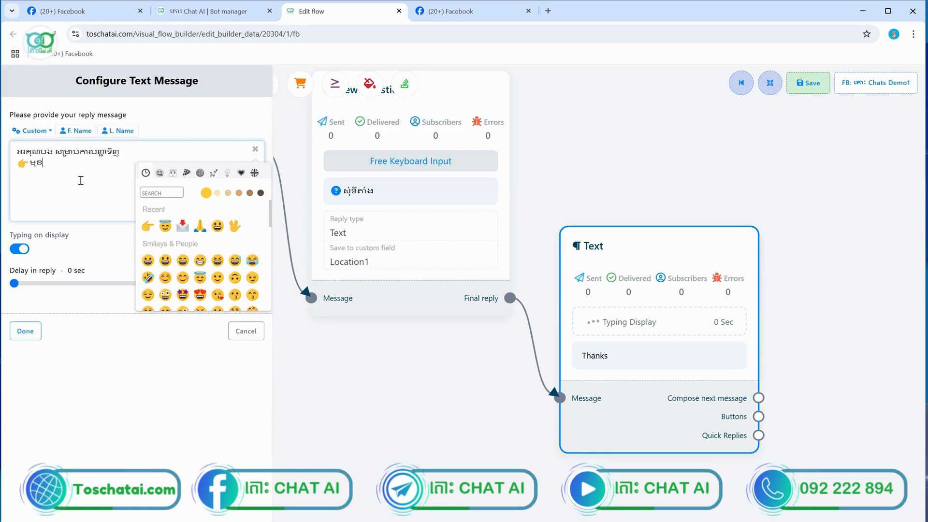
pyautogui.write('ក')
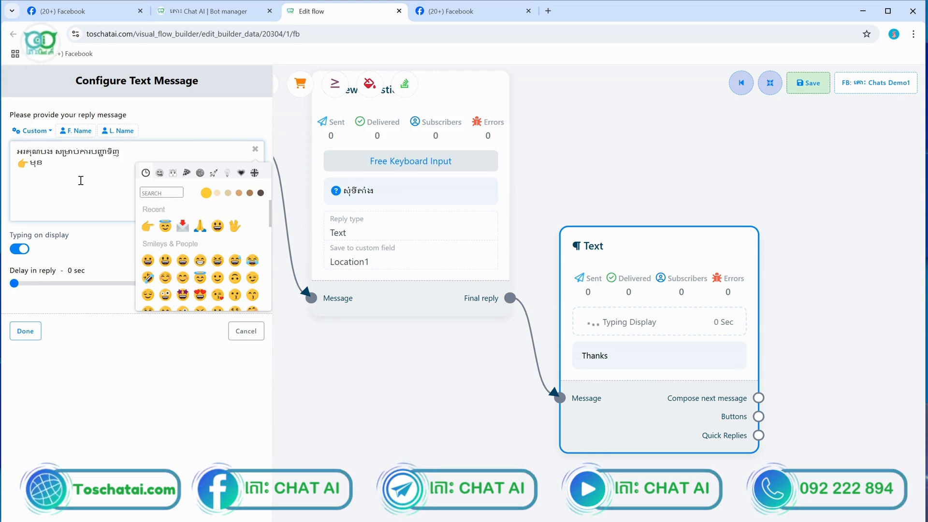
pyautogui.write('ំន')
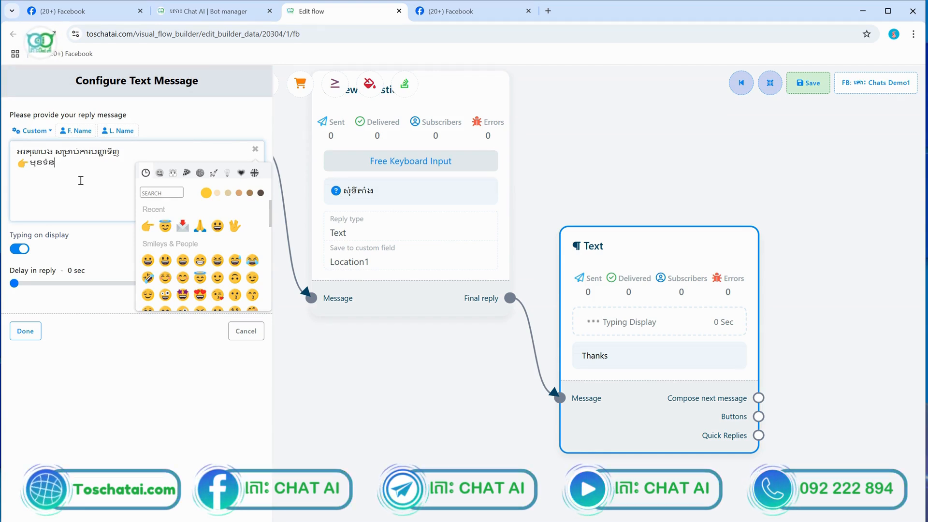
pyautogui.write('ិញ:')
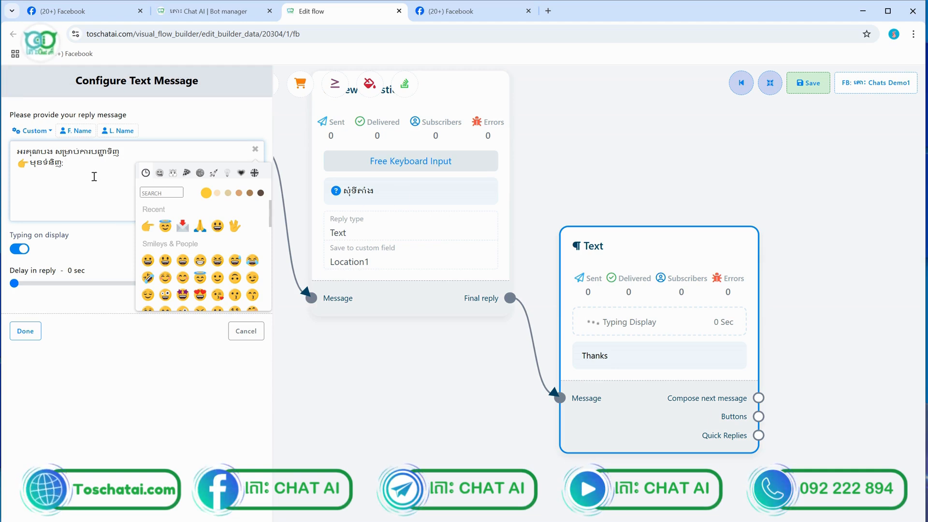
# Dismiss the emoji picker with the Khmer 👉 line kept, and return to the earlier New Question nodes
pyautogui.click(145, 159)
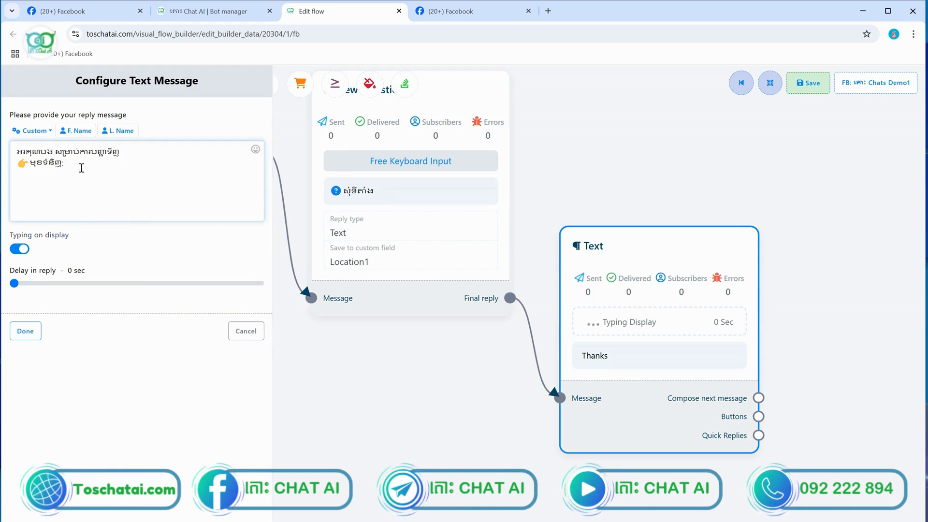
pyautogui.scroll(-5, 561, 212)
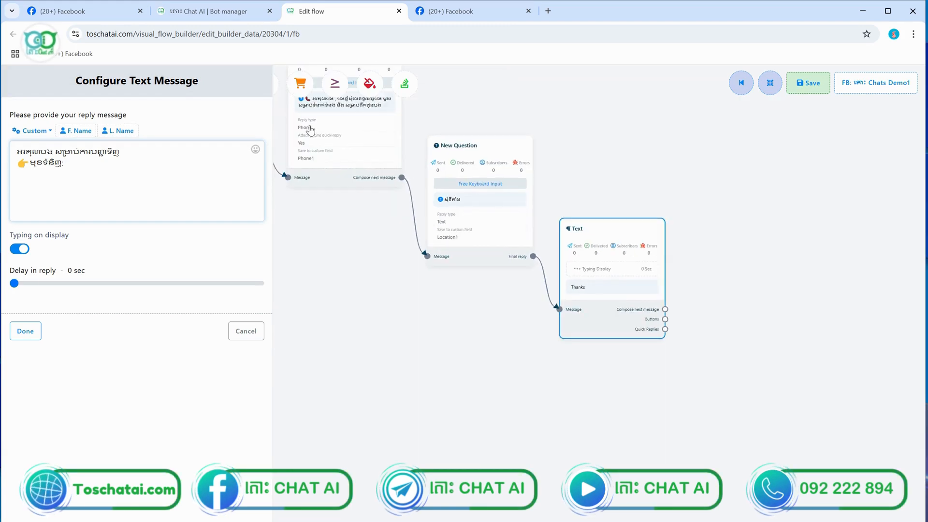
pyautogui.scroll(2, 310, 142)
pyautogui.scroll(-8, 319, 184)
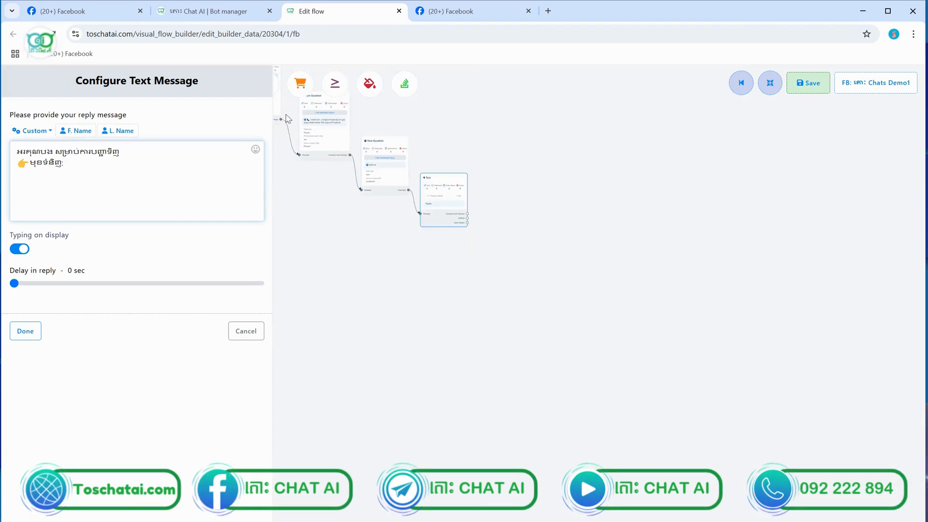
pyautogui.moveTo(340, 235); pyautogui.dragTo(525, 325)
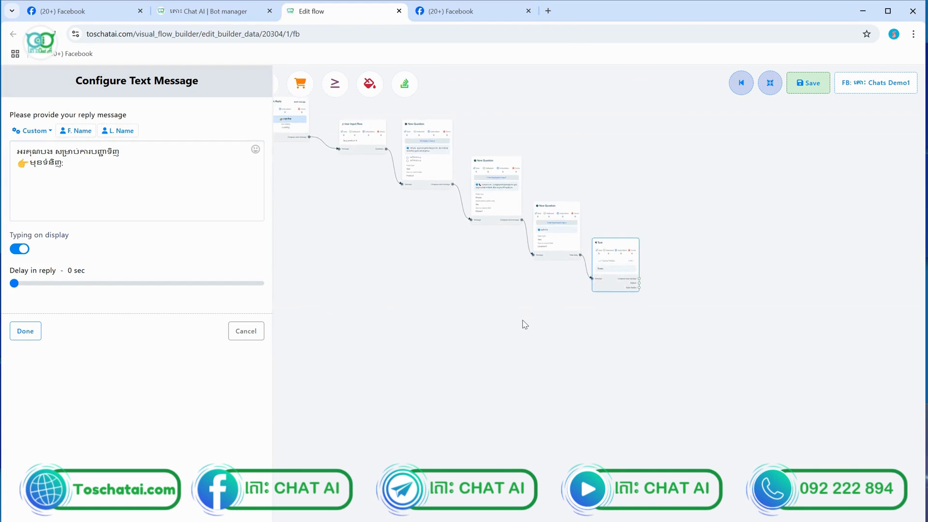
pyautogui.scroll(8, 430, 168)
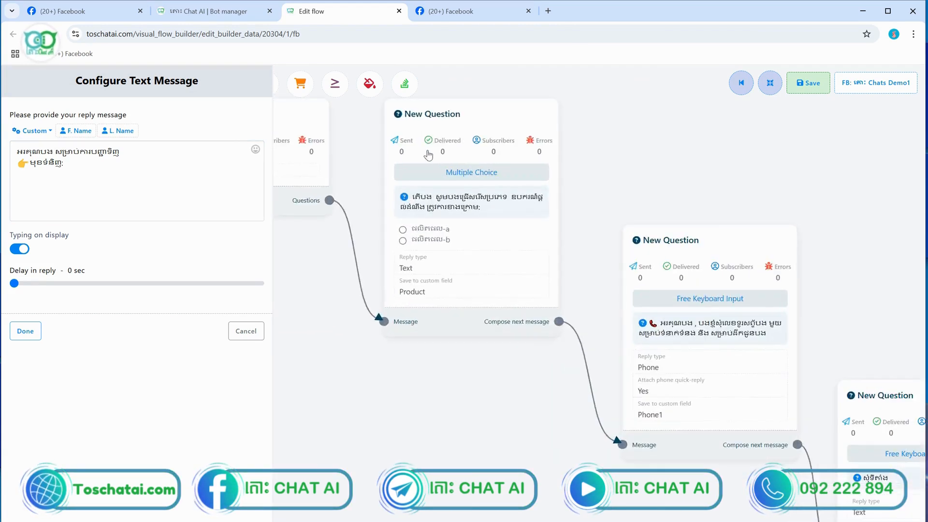
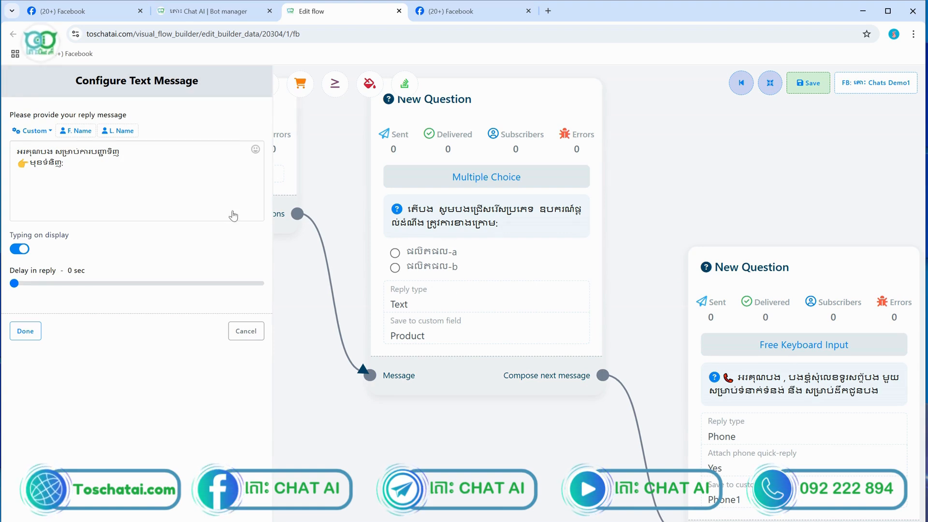
# Insert the #Product# custom field at the end of the reply message
pyautogui.click(77, 165)
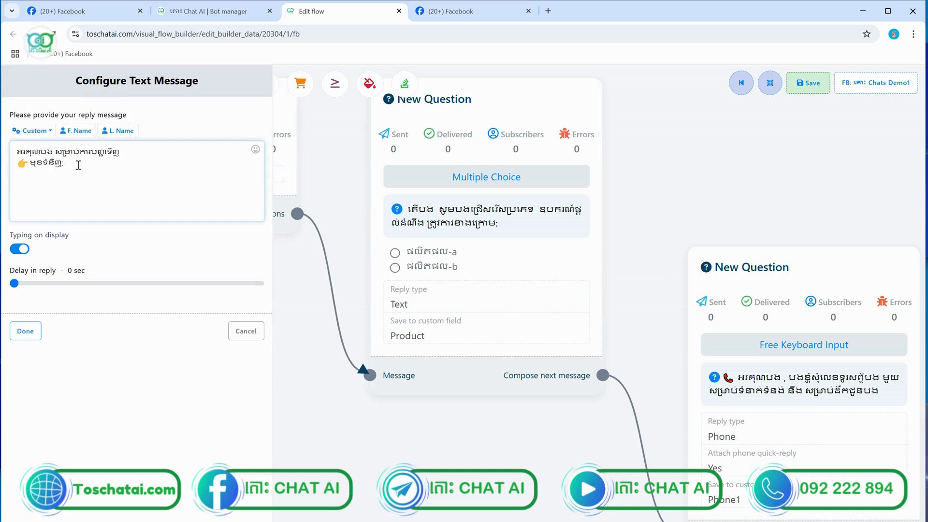
pyautogui.click(47, 137)
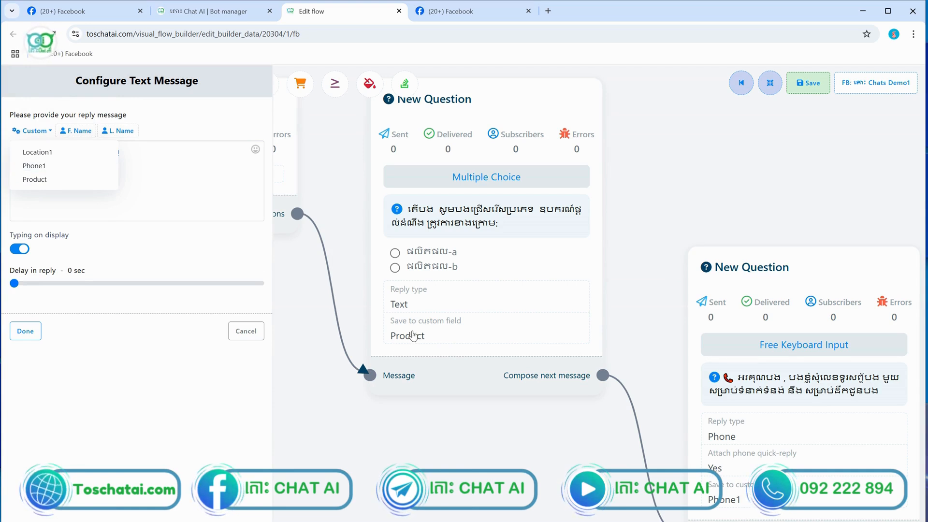
pyautogui.click(39, 179)
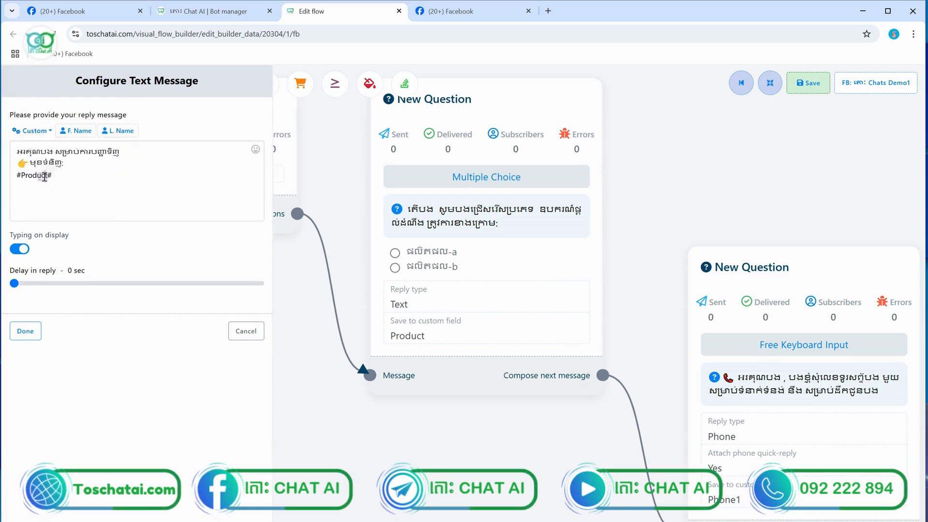
# Add a new line with a mobile-phone emoji and the Khmer label 'លេខទូរសព'
pyautogui.click(61, 177)
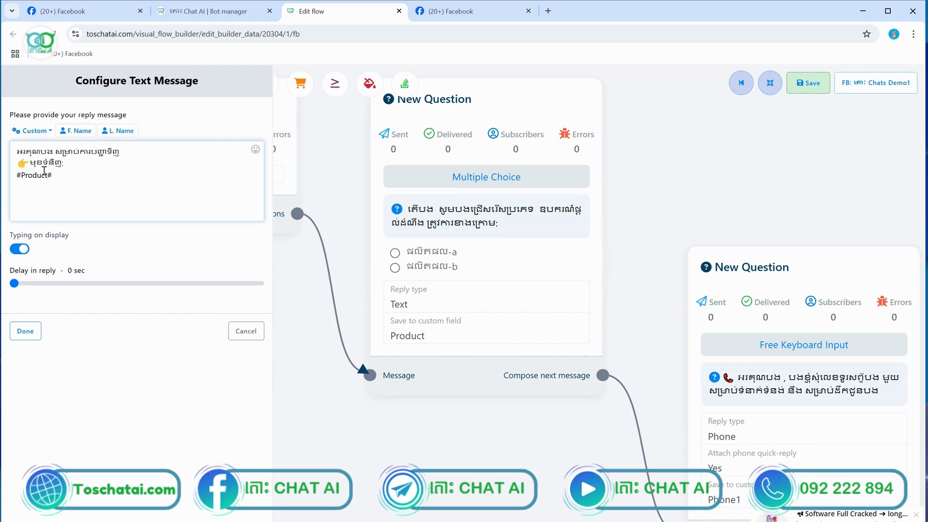
pyautogui.click(254, 150)
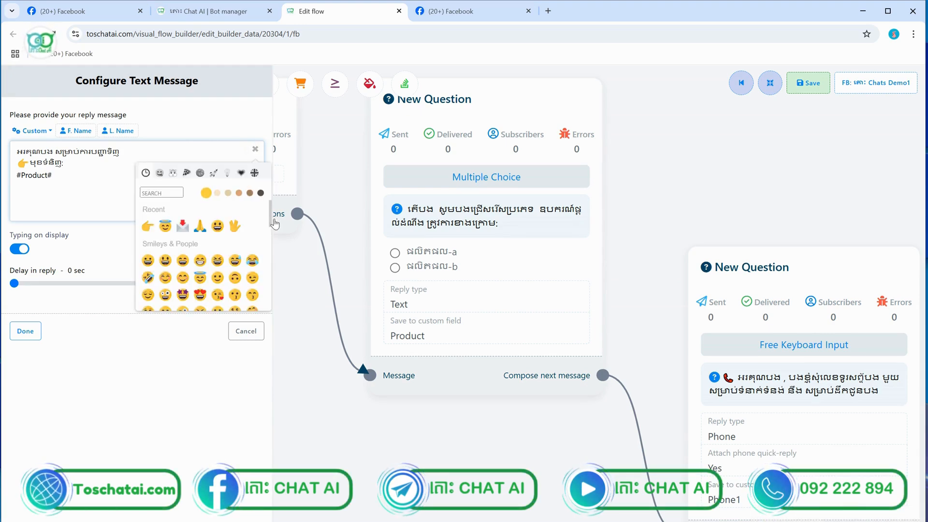
pyautogui.moveTo(271, 215); pyautogui.dragTo(276, 272)
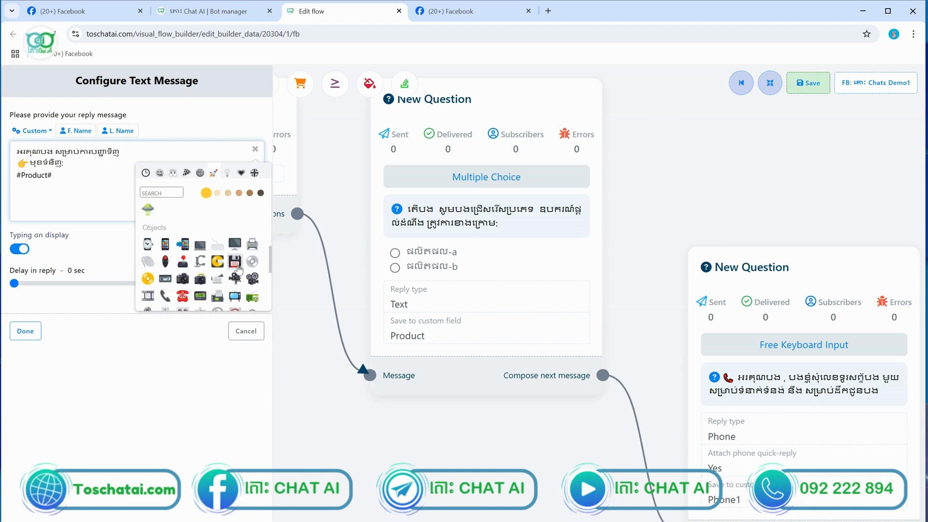
pyautogui.click(165, 244)
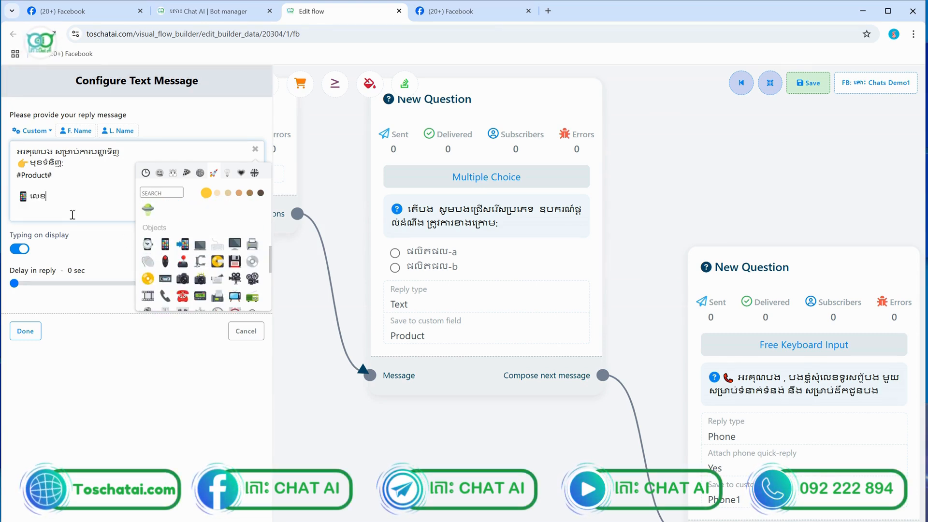
pyautogui.write('លេខទូ')
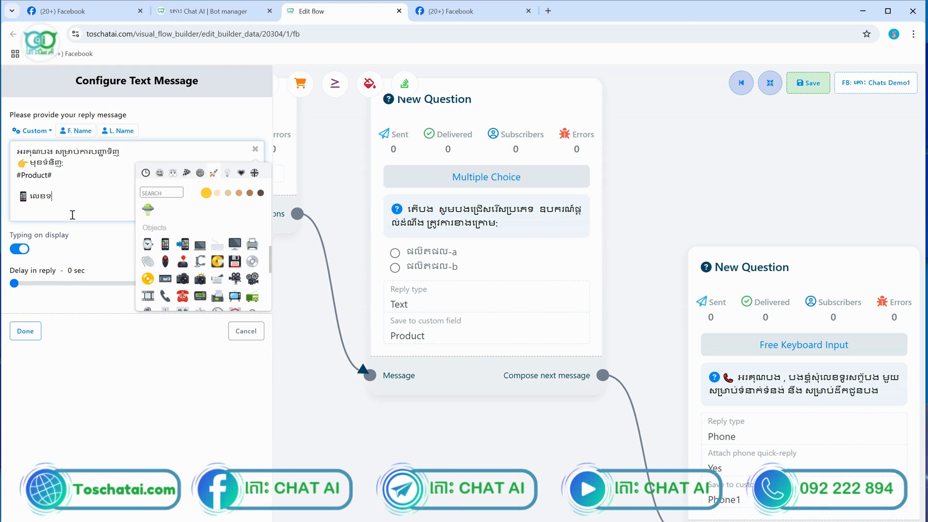
pyautogui.write('រសព្ទ:')
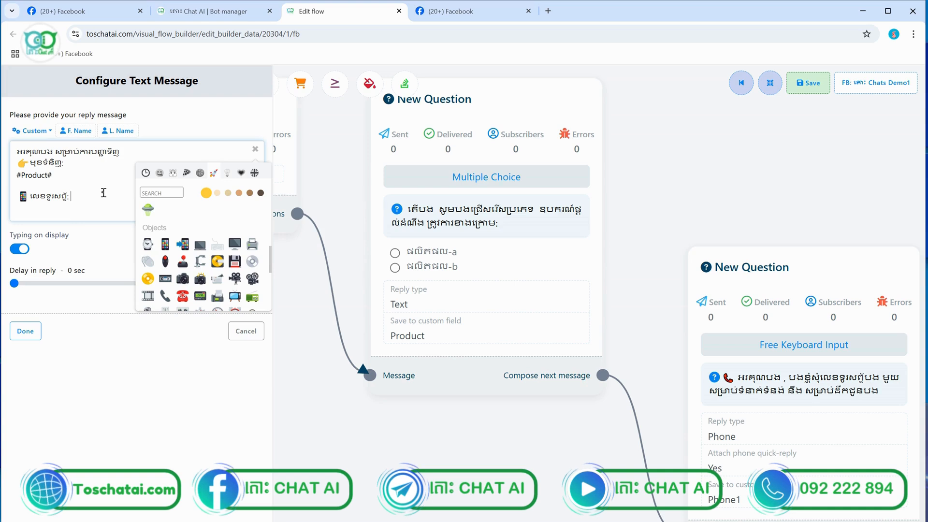
# Insert the #Phone1# field under the phone label, followed by two blank lines
pyautogui.click(39, 135)
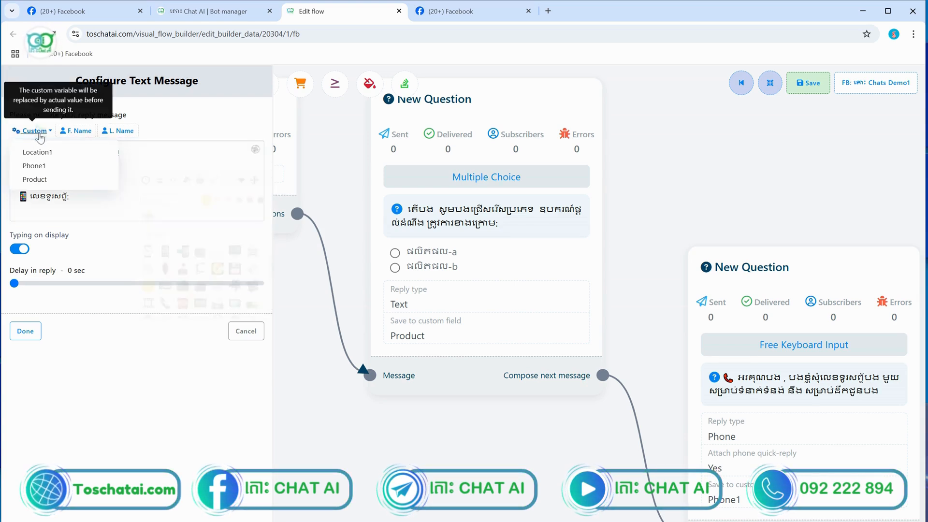
pyautogui.click(44, 166)
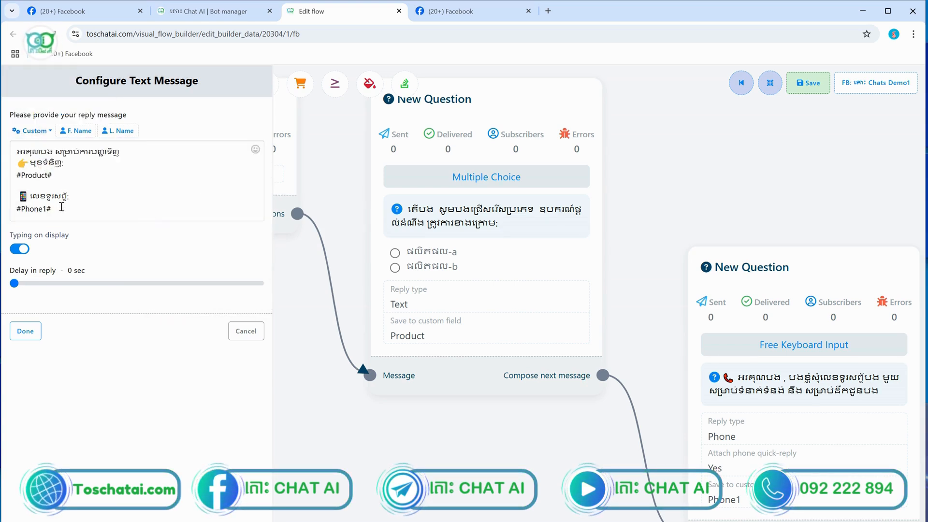
pyautogui.press('Return')
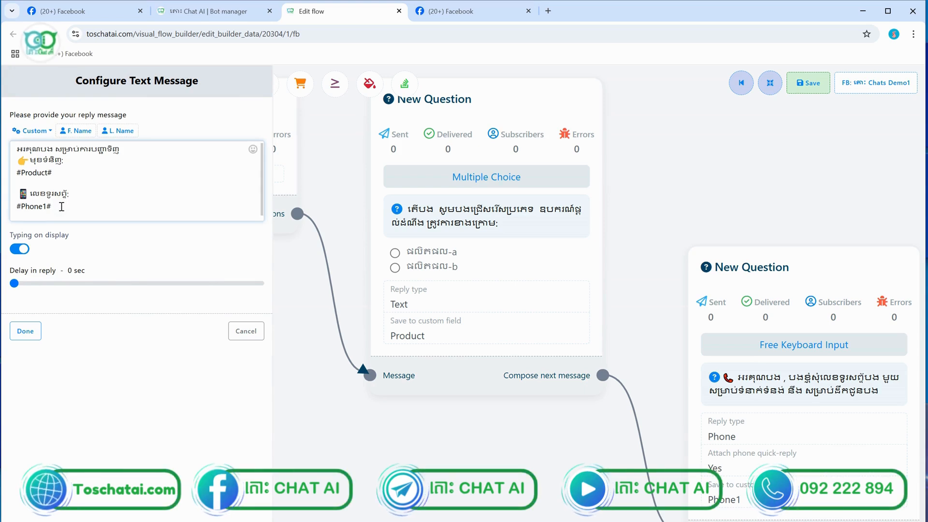
pyautogui.press('Return')
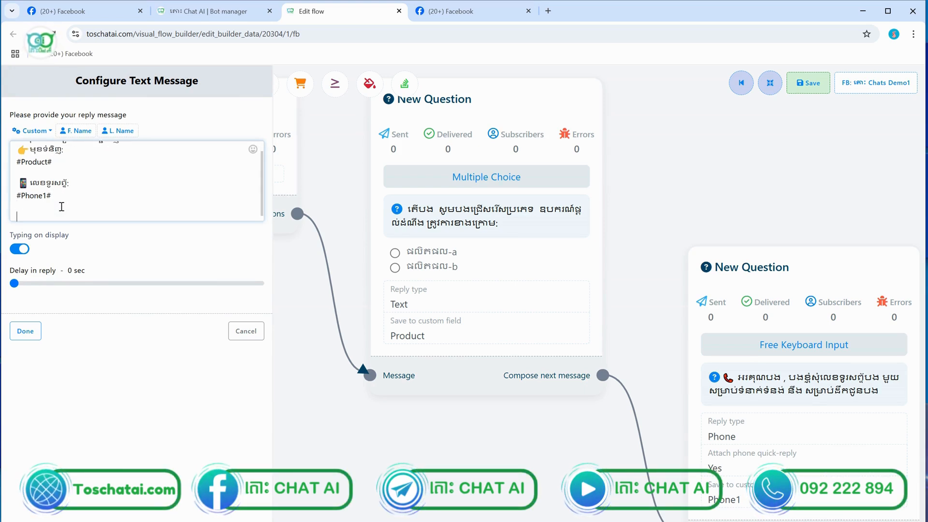
# Start the location line with a mailbox emoji and the Khmer label 'ទីទាំីតាំង'
pyautogui.click(253, 149)
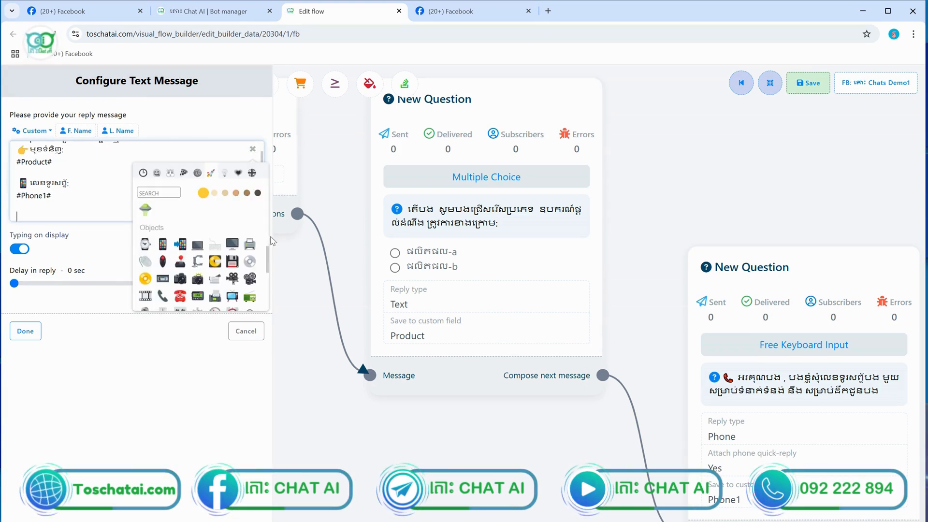
pyautogui.moveTo(269, 251); pyautogui.dragTo(268, 258)
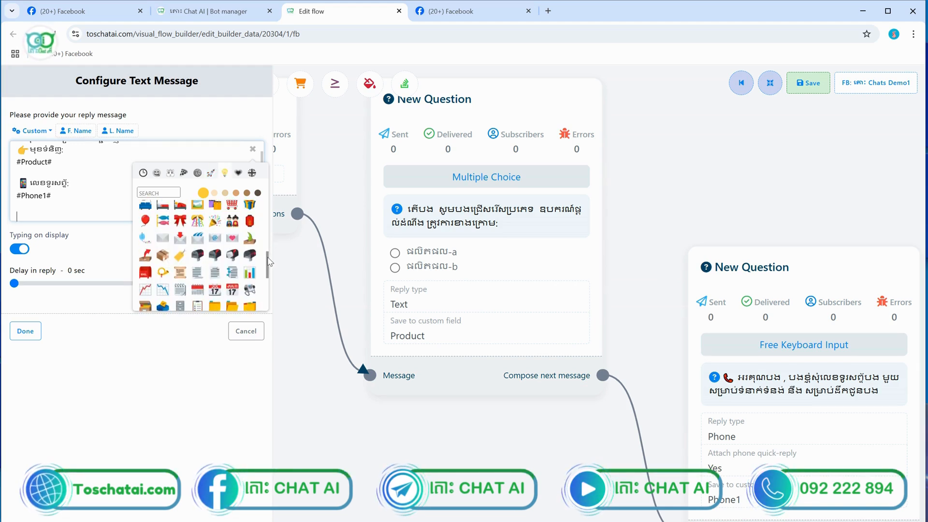
pyautogui.click(233, 256)
pyautogui.write('T')
pyautogui.press('BackSpace')
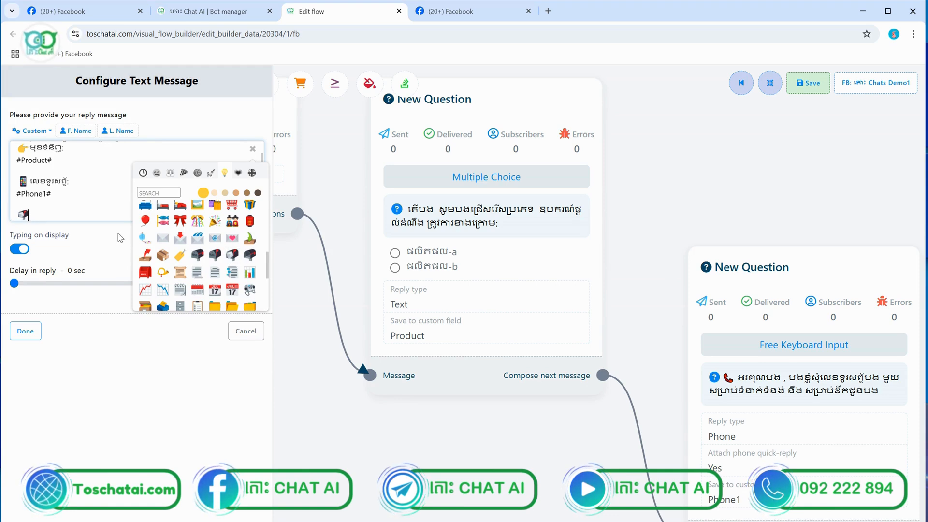
pyautogui.press('super+space')
pyautogui.write('ទីទាំ')
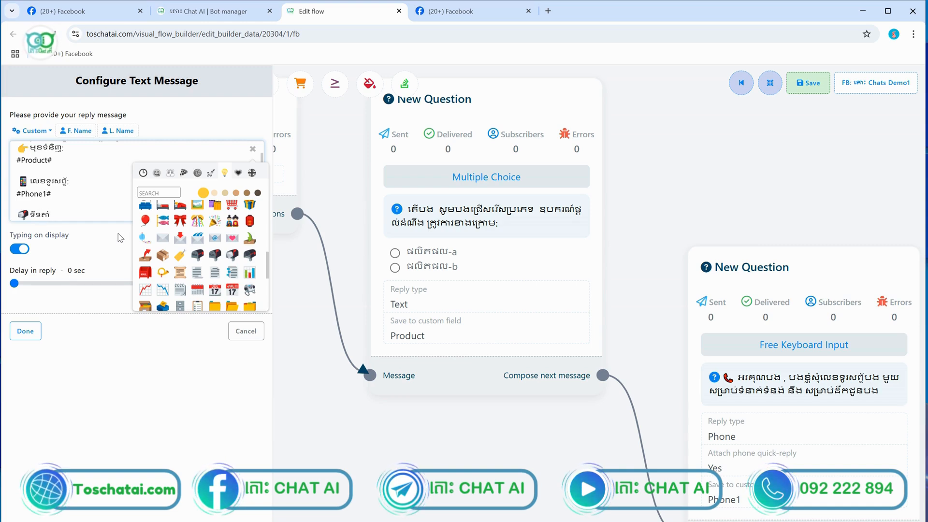
pyautogui.write('ីតាំង:')
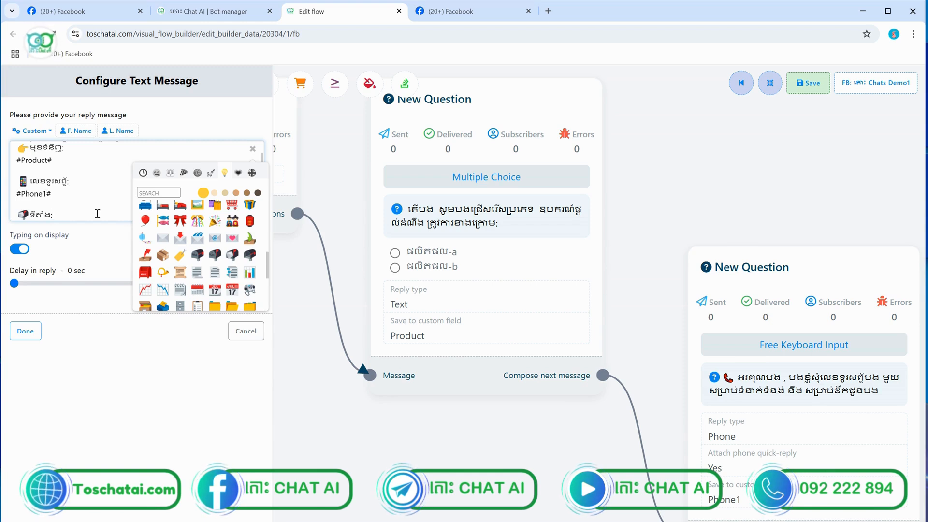
# Insert the #Location1# field, finish the message and save the flow
pyautogui.click(36, 131)
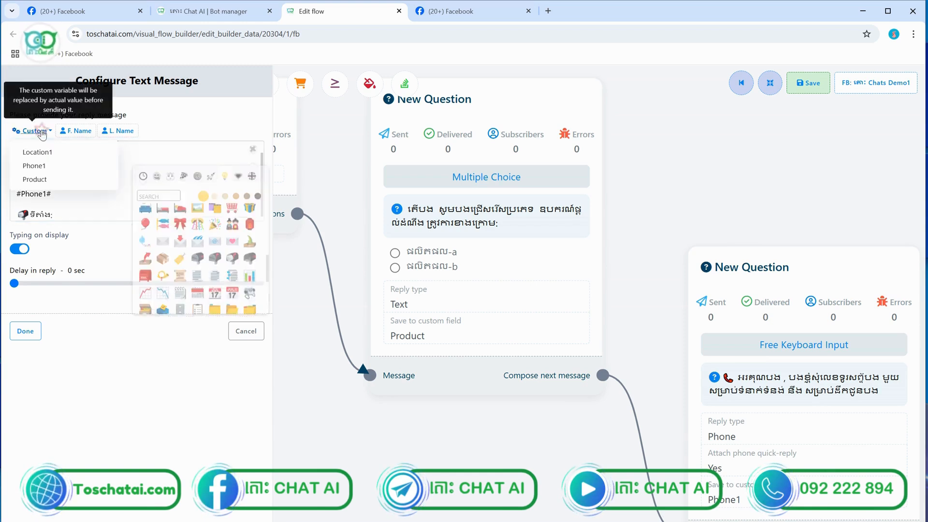
pyautogui.click(54, 153)
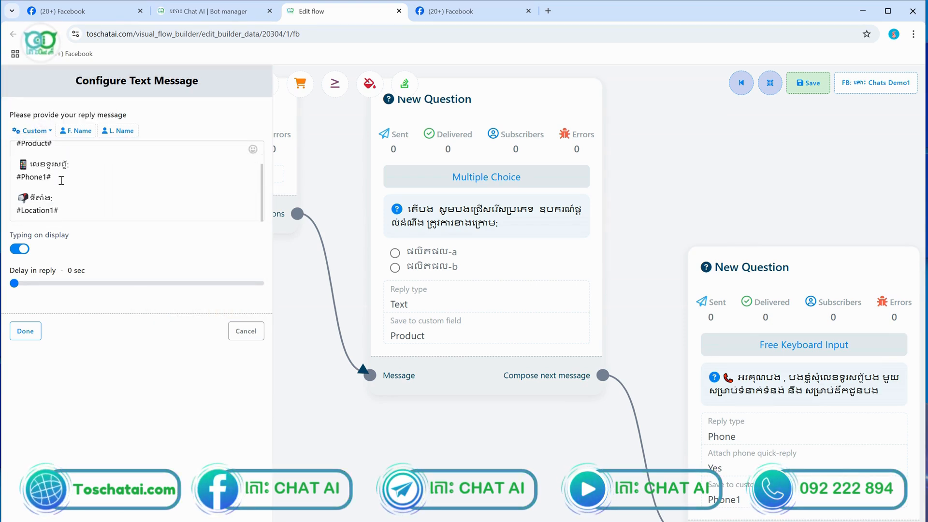
pyautogui.click(25, 331)
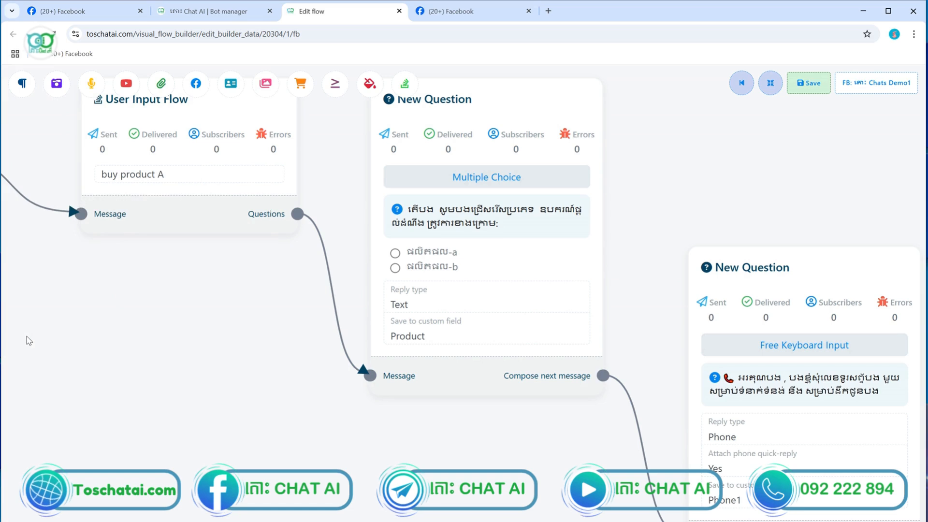
pyautogui.click(810, 84)
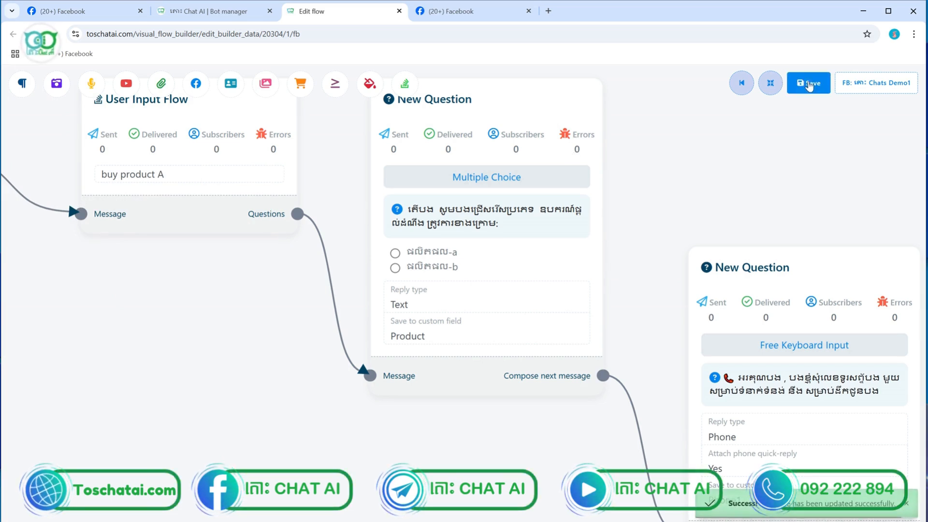
# Start the Messenger test chat with hi, pick product b and answer with test values
pyautogui.click(454, 11)
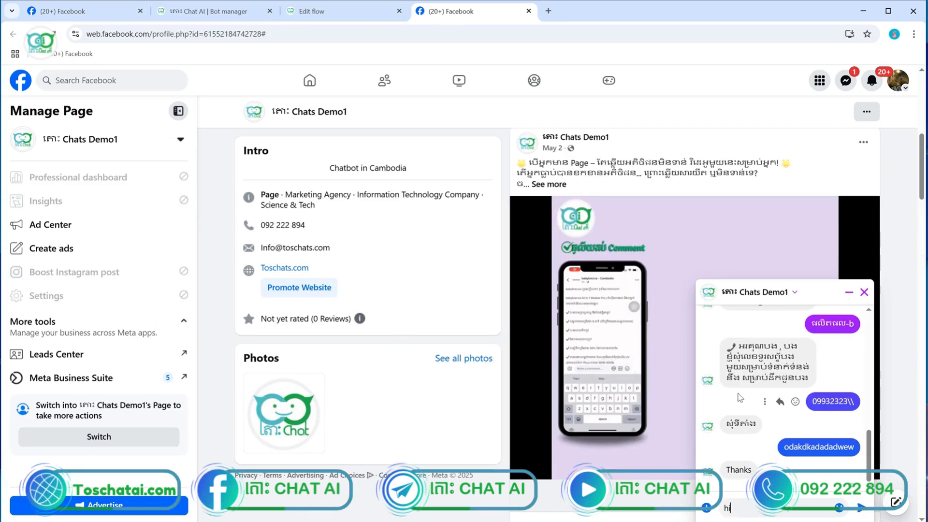
pyautogui.press('Return')
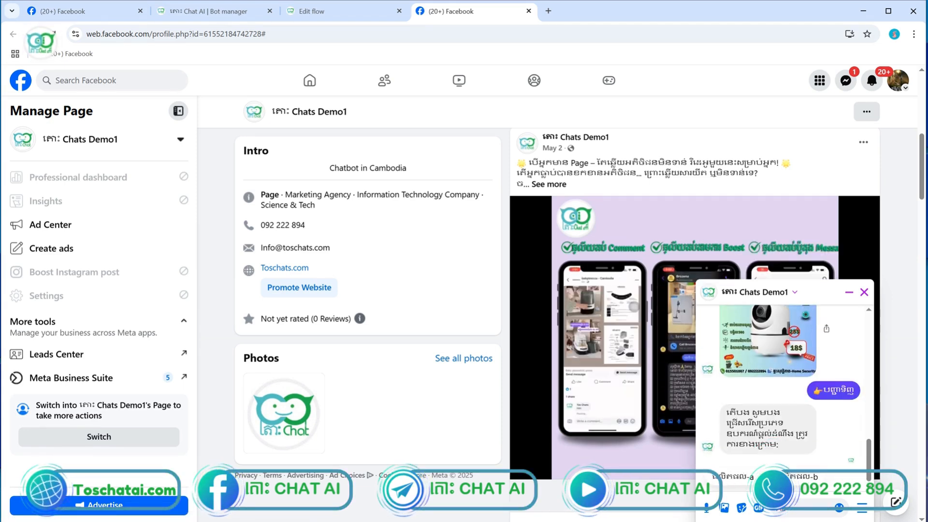
pyautogui.click(799, 478)
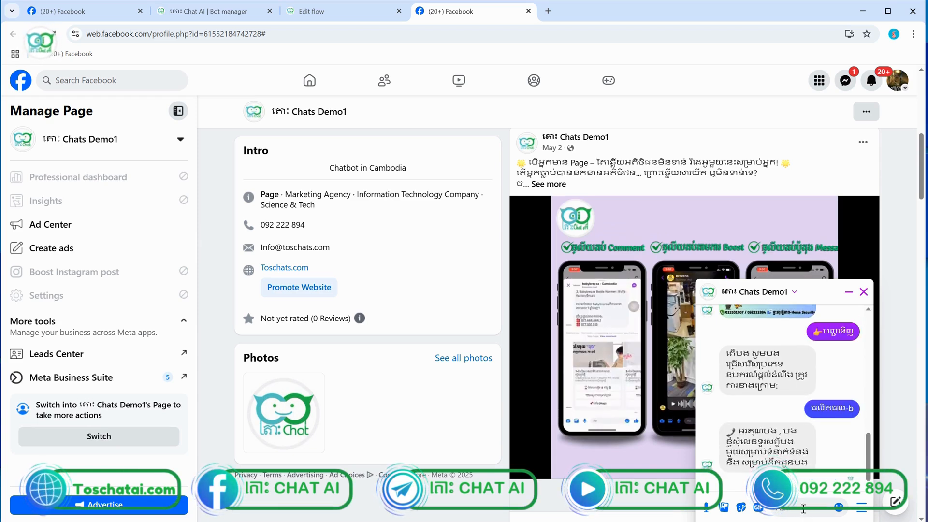
pyautogui.write('0999')
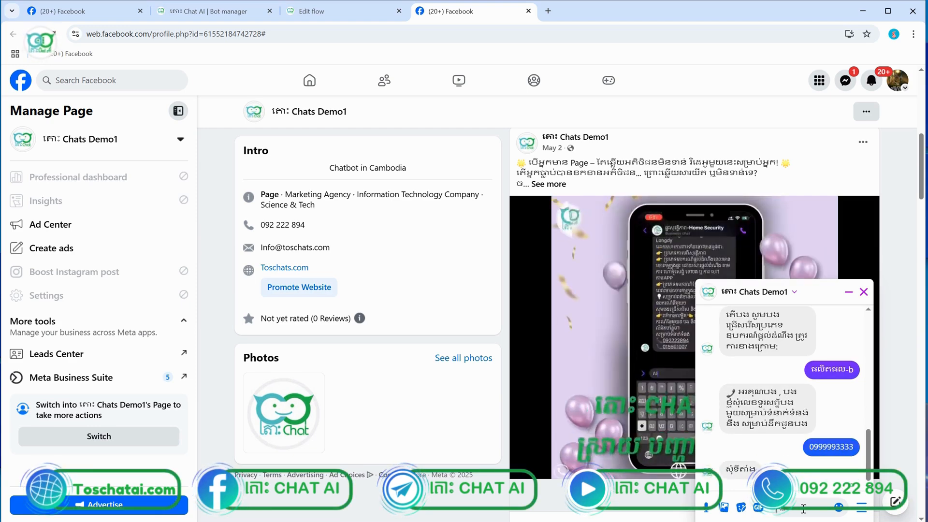
pyautogui.write('pp')
pyautogui.press('Return')
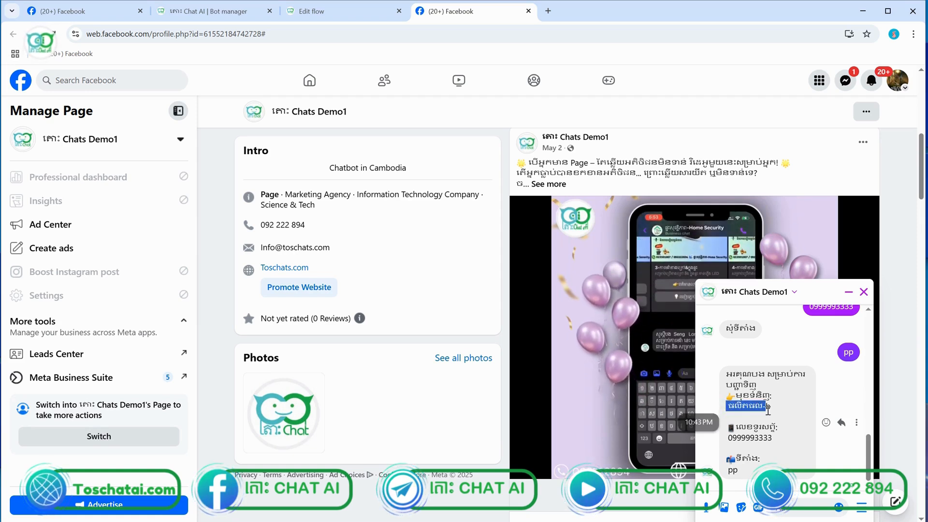
# Check the bot's summary reply, highlighting the entered phone number and location
pyautogui.moveTo(732, 438); pyautogui.dragTo(768, 439)
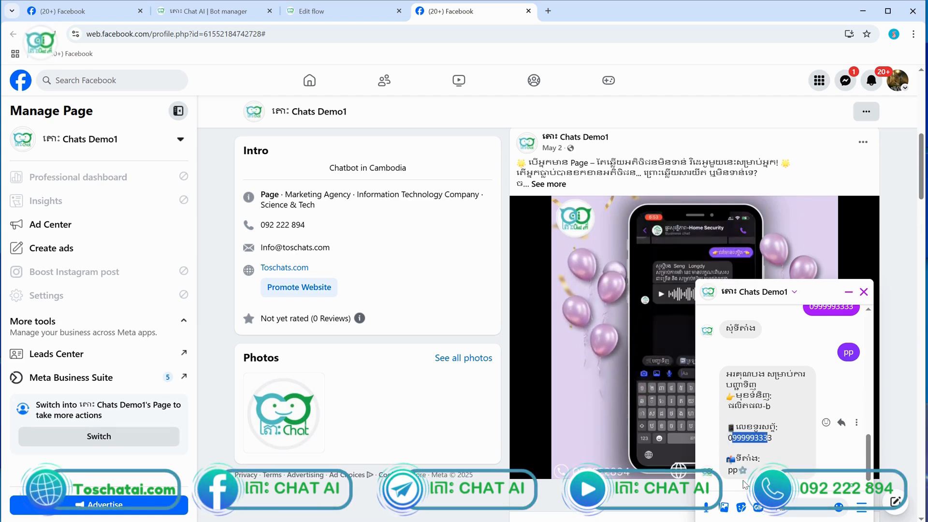
pyautogui.moveTo(741, 472); pyautogui.dragTo(727, 471)
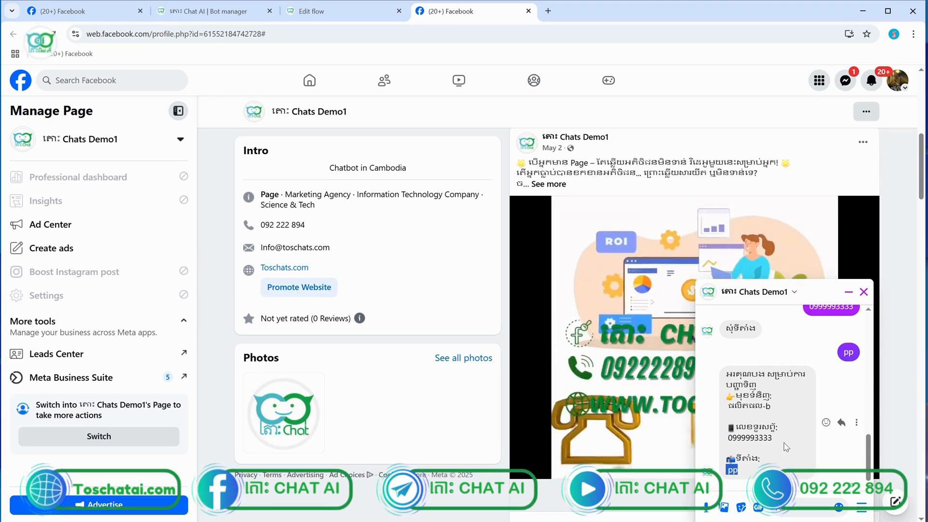
pyautogui.scroll(2, 787, 447)
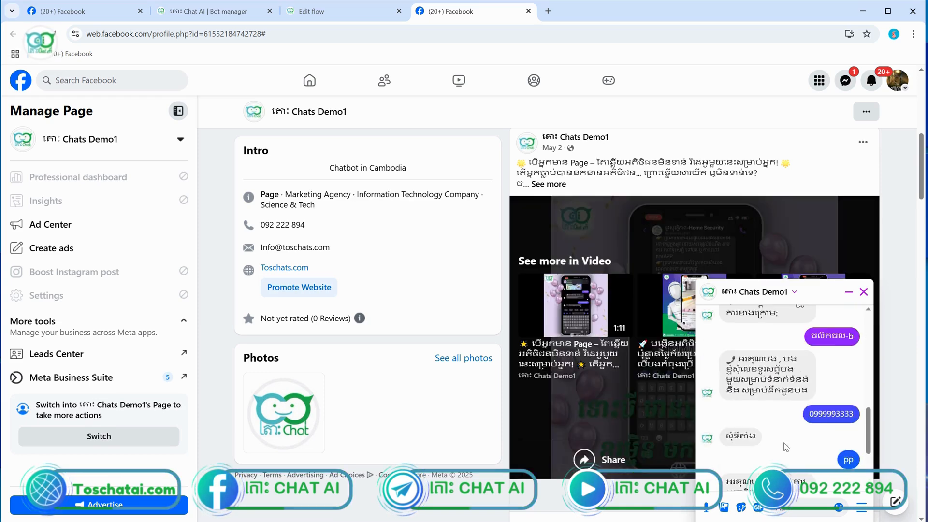
pyautogui.scroll(-2, 786, 447)
pyautogui.scroll(2, 787, 447)
pyautogui.scroll(-2, 784, 446)
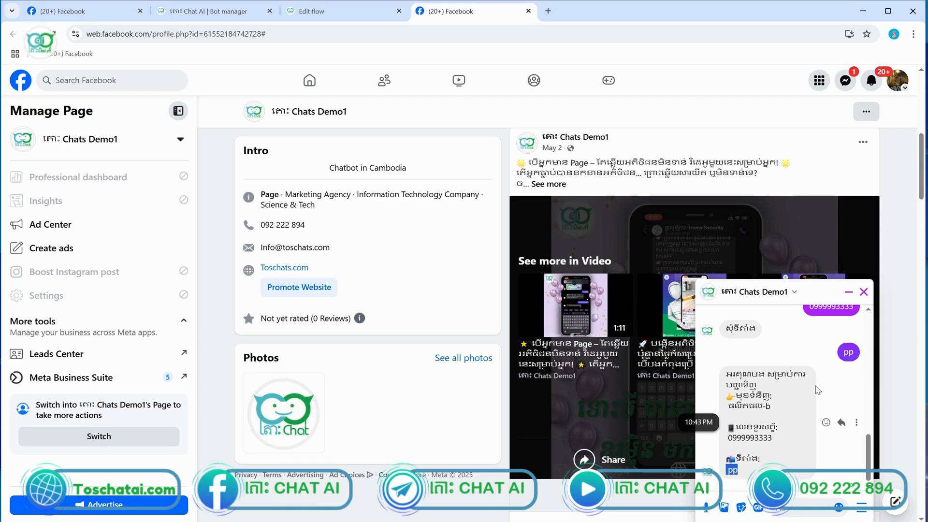
# Add an Image block after the order-summary text node and link them
pyautogui.click(317, 5)
pyautogui.scroll(-2, 454, 131)
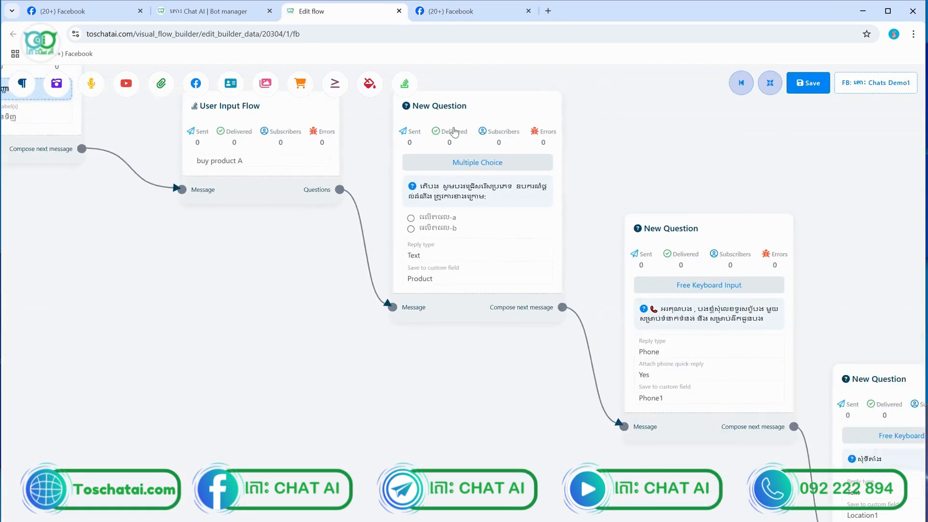
pyautogui.scroll(-3, 454, 131)
pyautogui.moveTo(727, 239)
pyautogui.mouseDown()
pyautogui.moveTo(532, 223)
pyautogui.moveTo(311, 161)
pyautogui.mouseUp()
pyautogui.moveTo(602, 388); pyautogui.dragTo(589, 271)
pyautogui.scroll(-5, 588, 271)
pyautogui.scroll(2, 580, 280)
pyautogui.scroll(3, 520, 300)
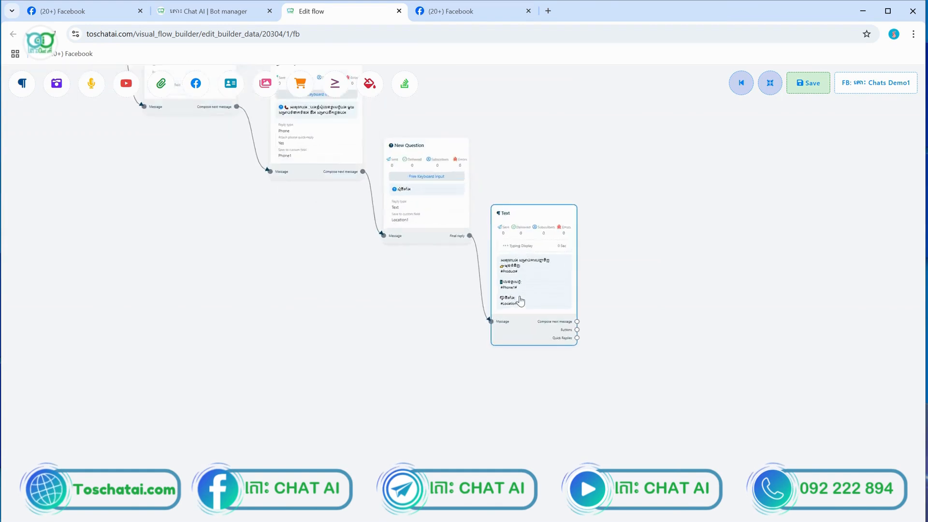
pyautogui.scroll(5, 520, 301)
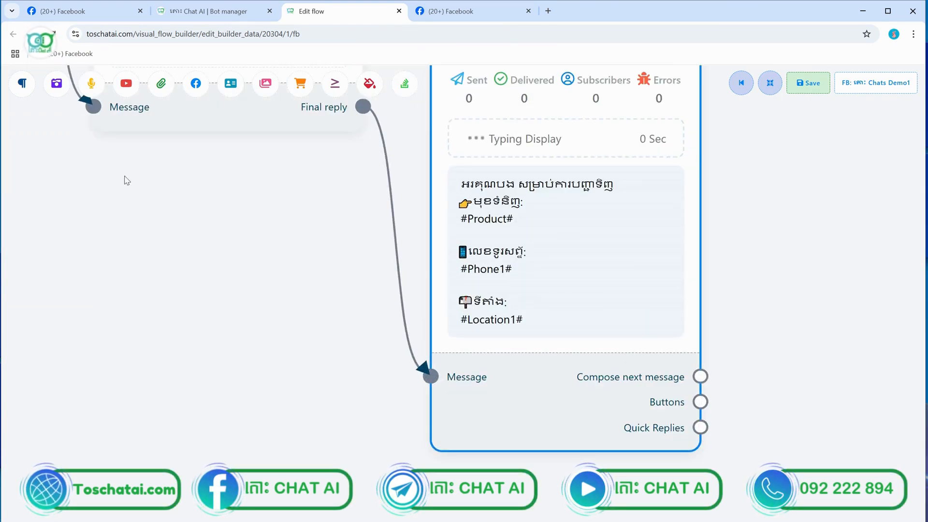
pyautogui.moveTo(59, 91); pyautogui.dragTo(828, 377)
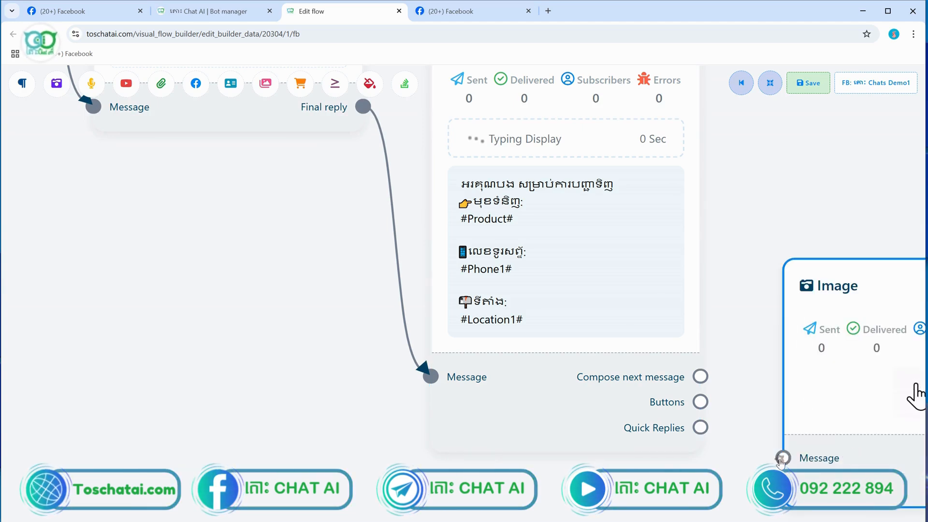
pyautogui.moveTo(717, 396); pyautogui.dragTo(701, 376)
# Upload image 21 as the Image block's picture and confirm it
pyautogui.moveTo(737, 318); pyautogui.dragTo(534, 304)
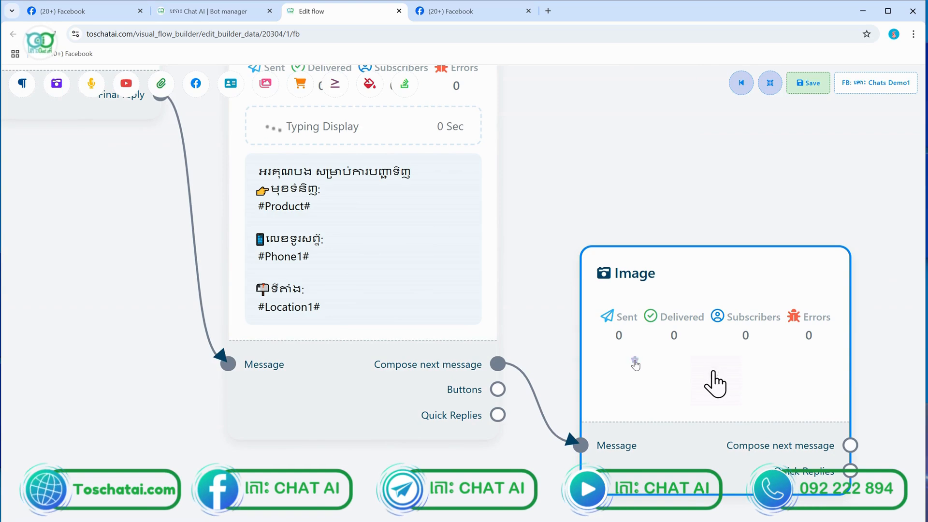
pyautogui.doubleClick(635, 364)
pyautogui.click(147, 208)
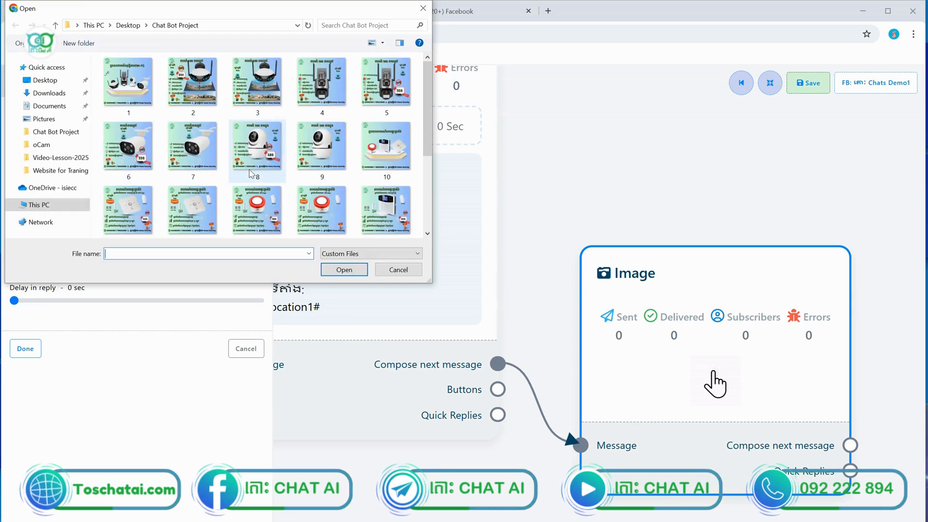
pyautogui.scroll(-3, 251, 174)
pyautogui.scroll(3, 250, 175)
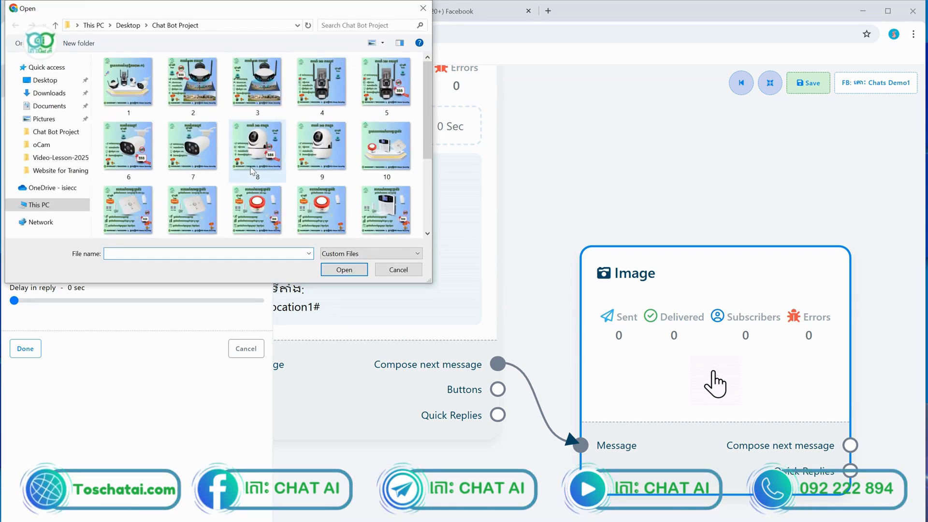
pyautogui.scroll(-3, 251, 172)
pyautogui.click(142, 208)
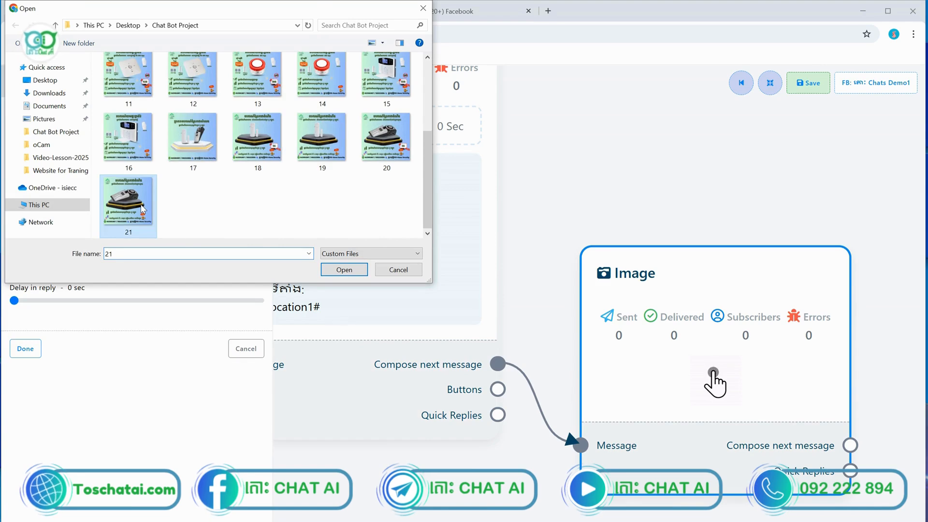
pyautogui.doubleClick(143, 209)
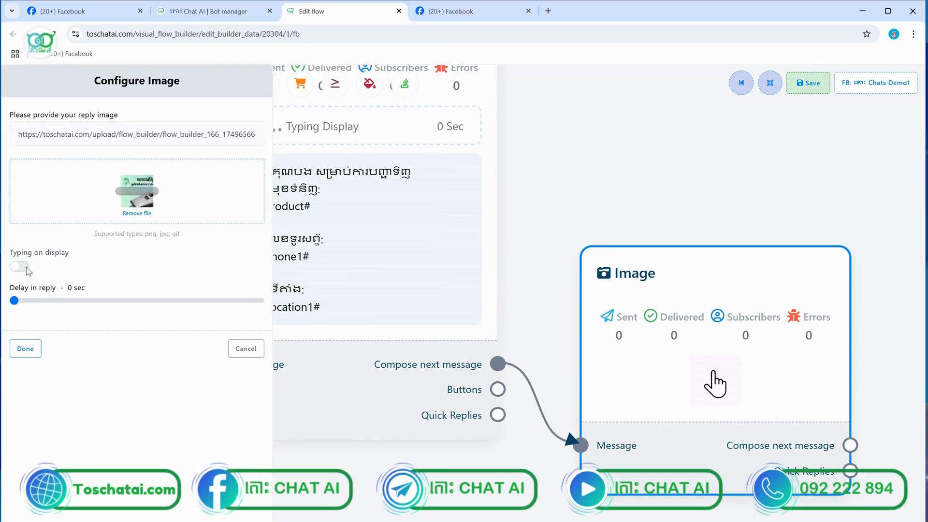
pyautogui.click(25, 349)
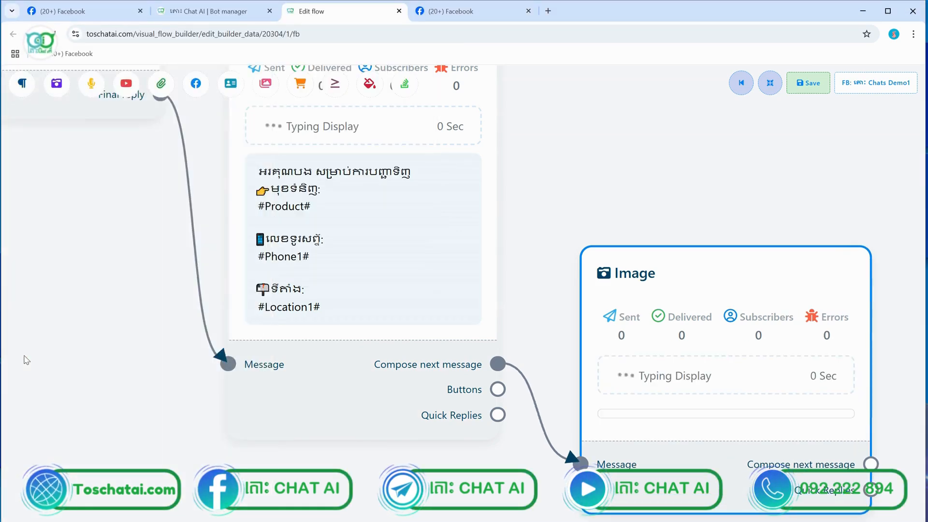
# Pan the flow back to the earlier question node, then return to Facebook
pyautogui.scroll(-5, 25, 359)
pyautogui.moveTo(283, 228); pyautogui.dragTo(453, 228)
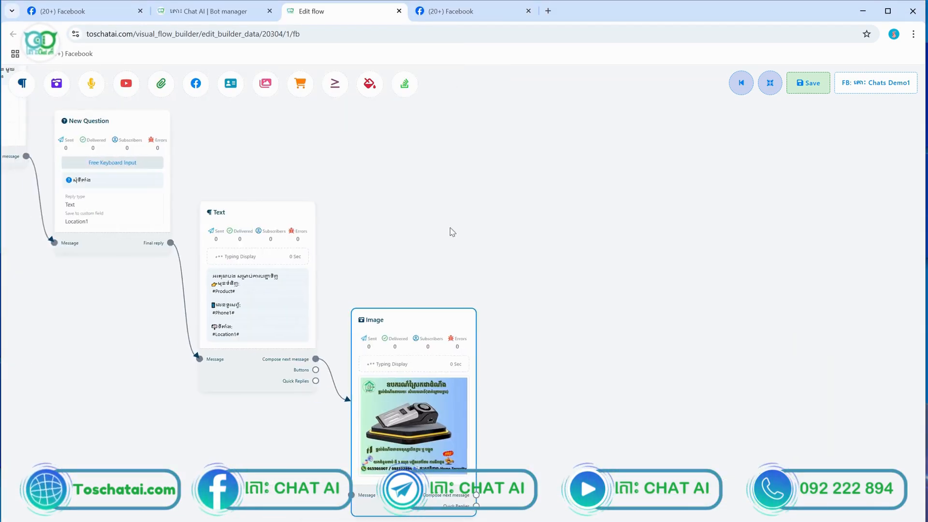
pyautogui.scroll(3, 316, 303)
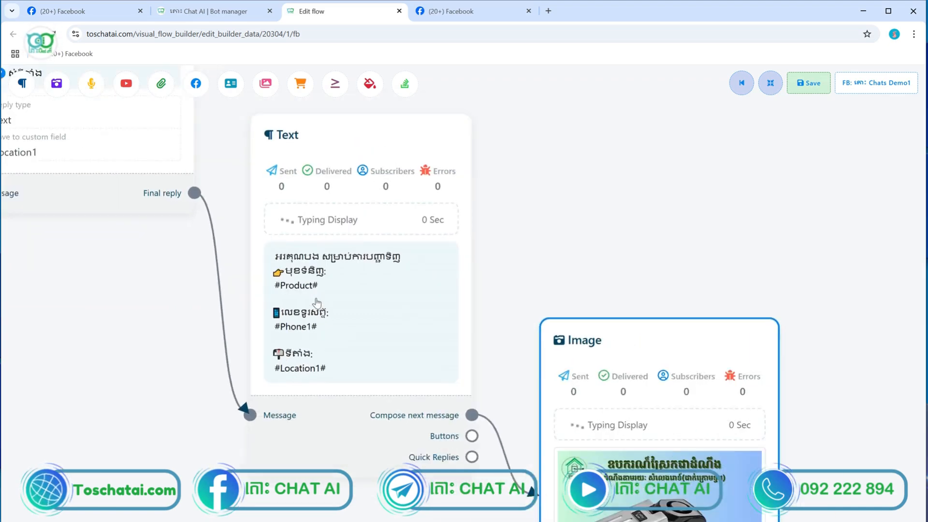
pyautogui.scroll(-2, 316, 302)
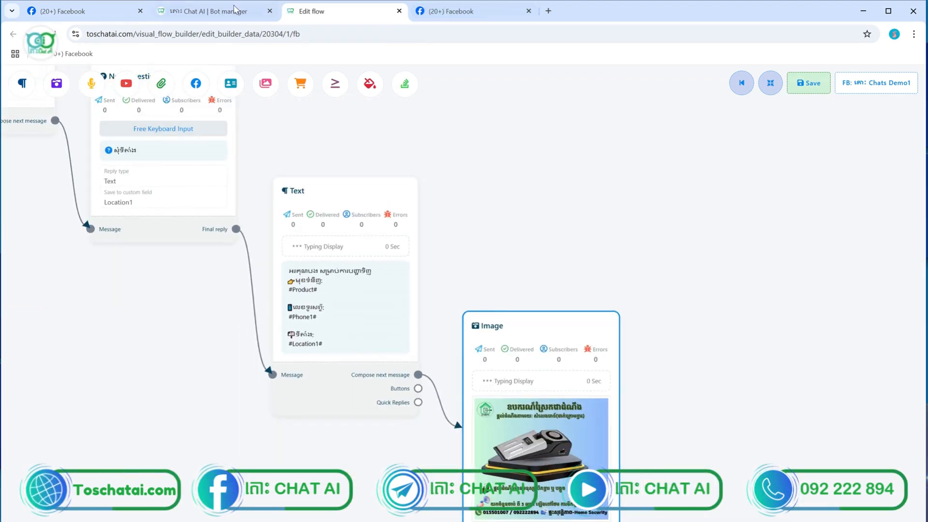
pyautogui.click(103, 10)
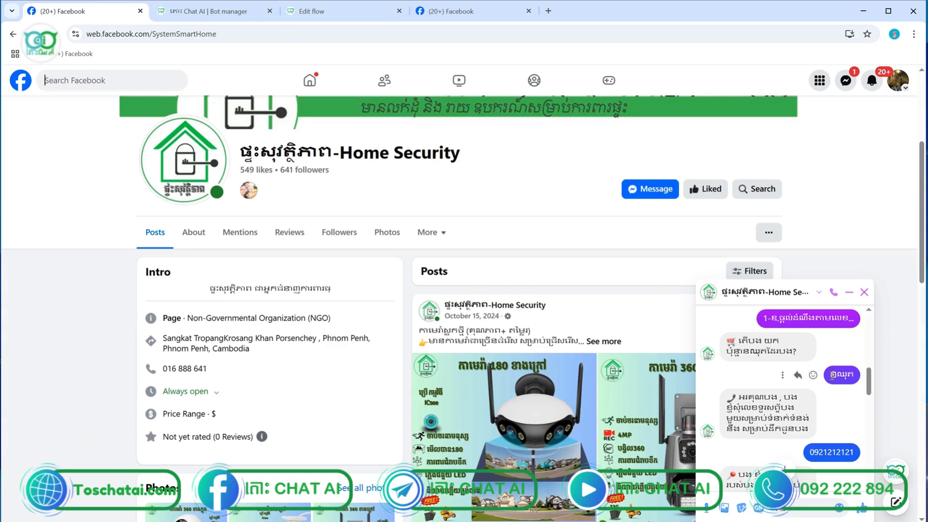
# Scroll the Home Security chat to check the summary and ABA PAY QR image
pyautogui.scroll(1, 868, 382)
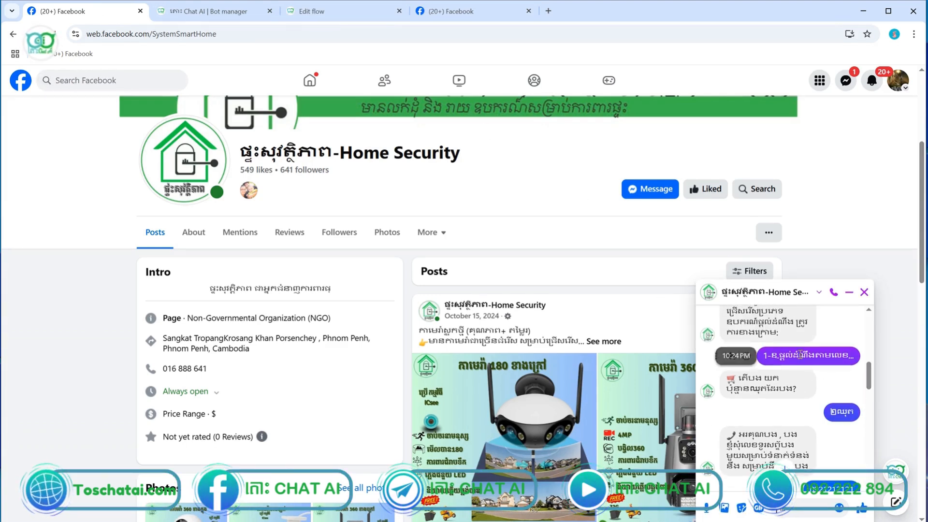
pyautogui.moveTo(870, 391); pyautogui.dragTo(879, 433)
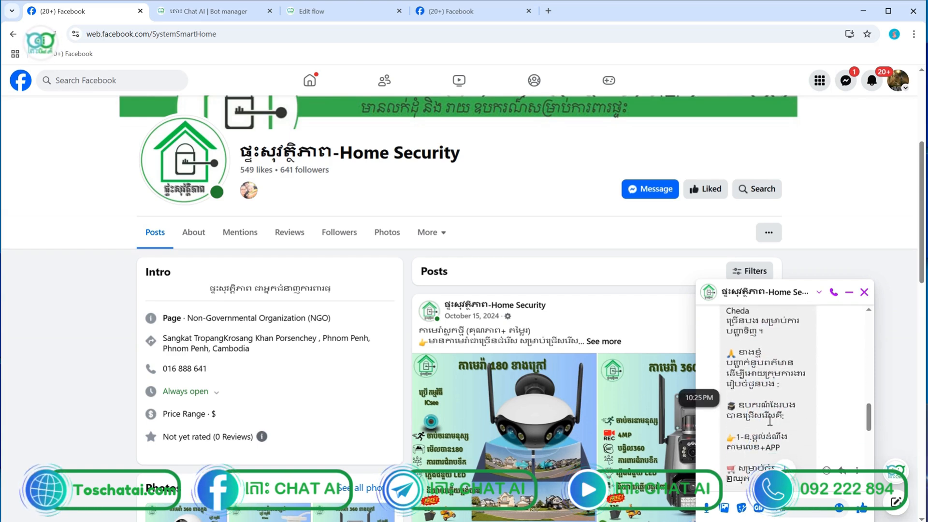
pyautogui.moveTo(870, 426); pyautogui.dragTo(877, 462)
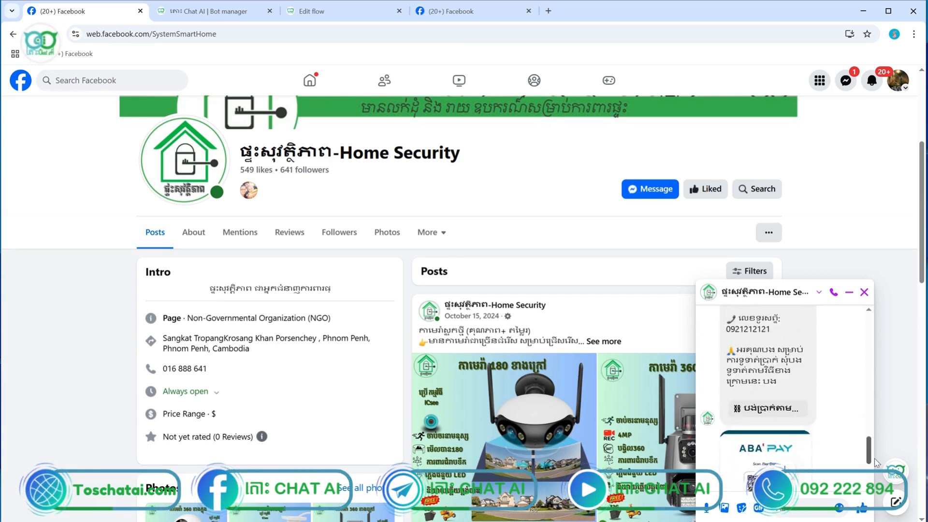
pyautogui.scroll(-3, 764, 425)
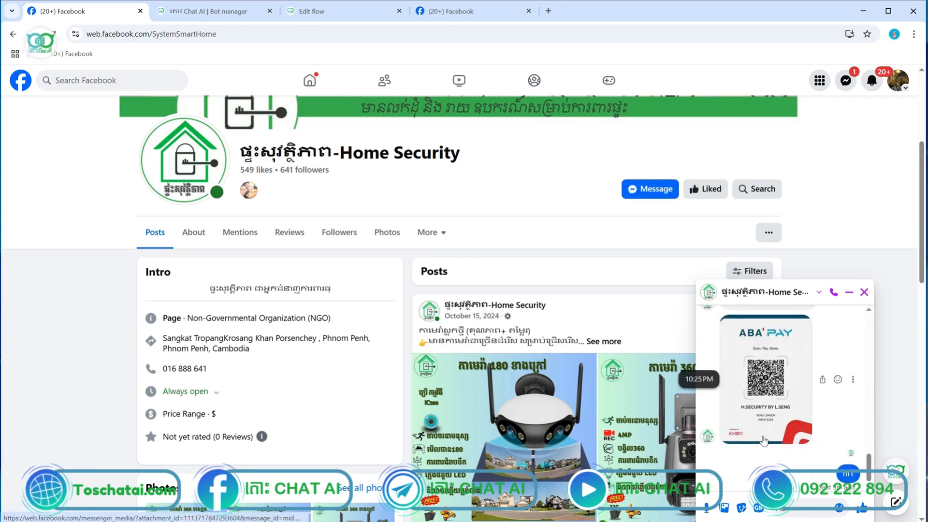
pyautogui.scroll(3, 764, 425)
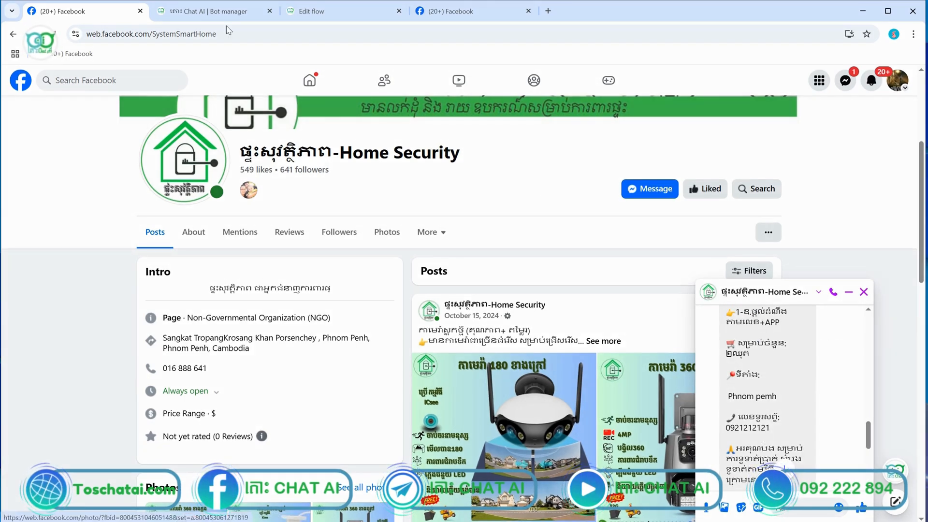
pyautogui.click(213, 11)
# Zoom out and pan the canvas to bring the whole bot flow into view
pyautogui.click(329, 15)
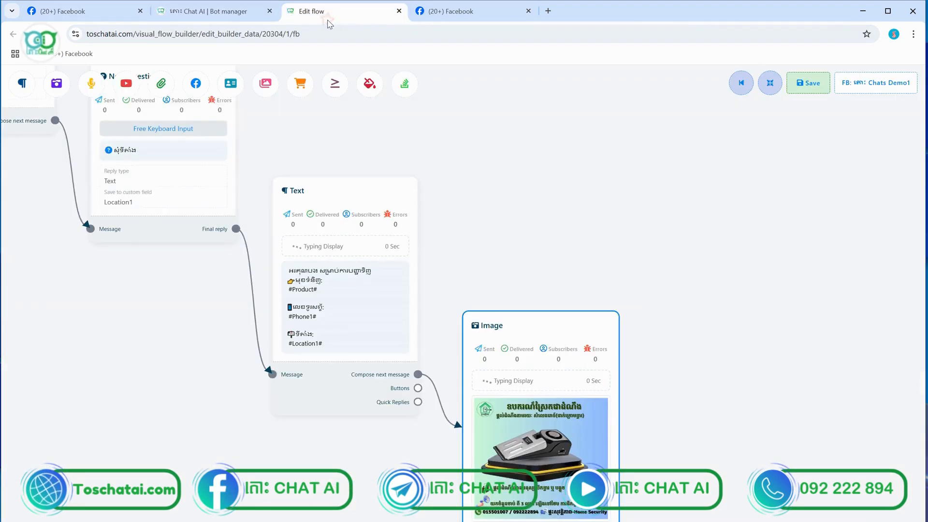
pyautogui.scroll(-5, 527, 258)
pyautogui.scroll(5, 543, 371)
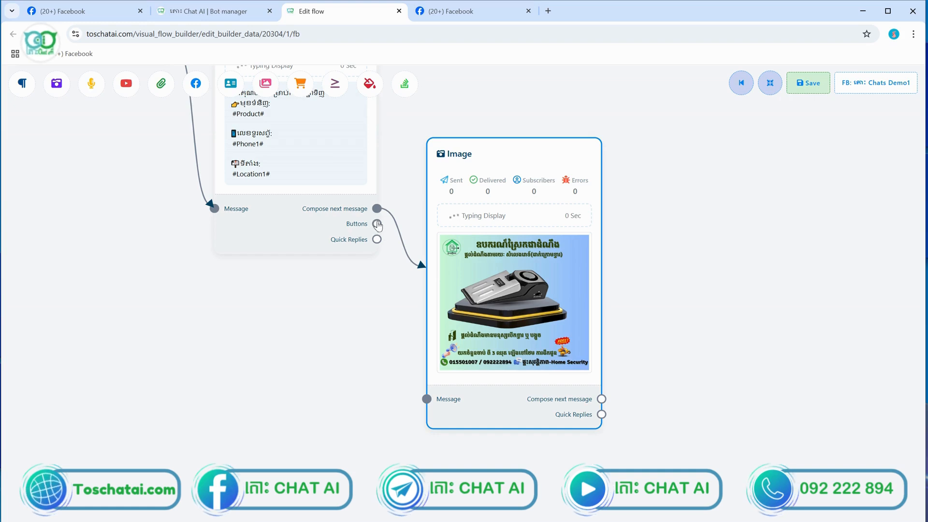
pyautogui.scroll(-5, 390, 244)
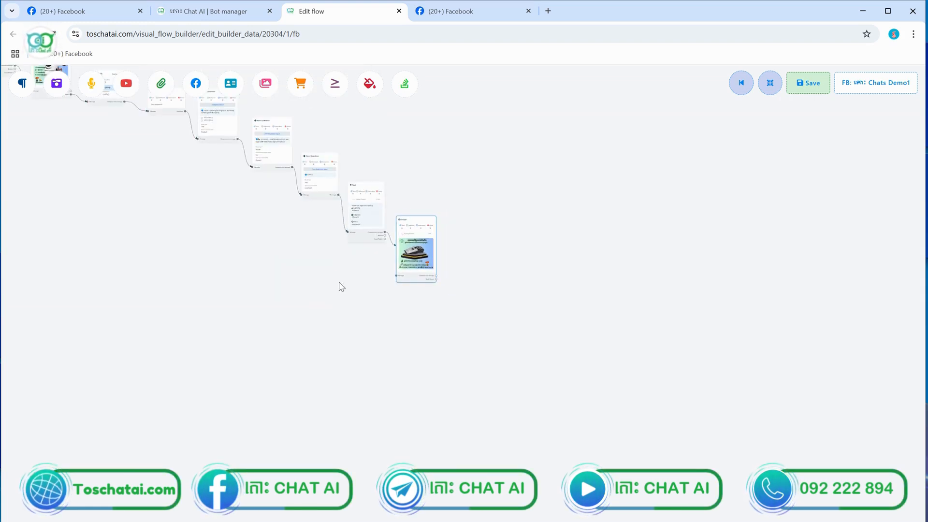
pyautogui.moveTo(261, 273); pyautogui.dragTo(499, 432)
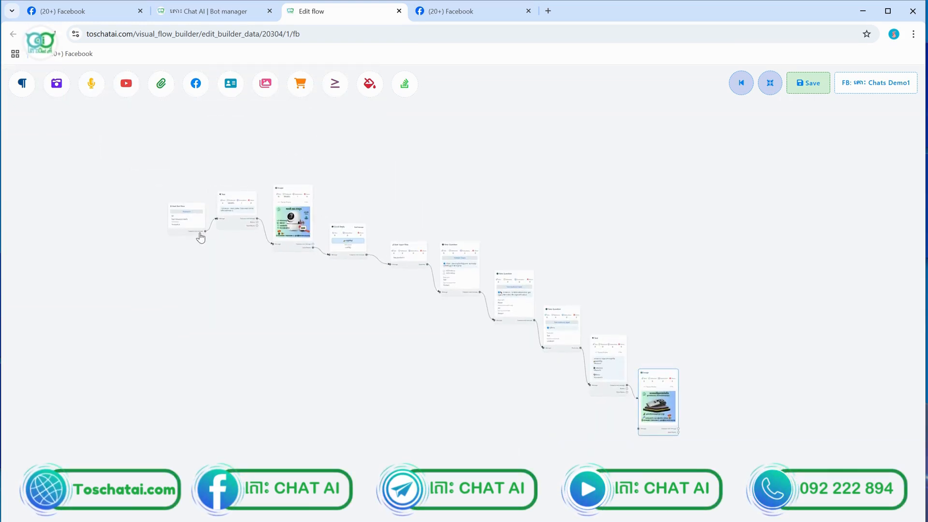
pyautogui.scroll(10, 200, 236)
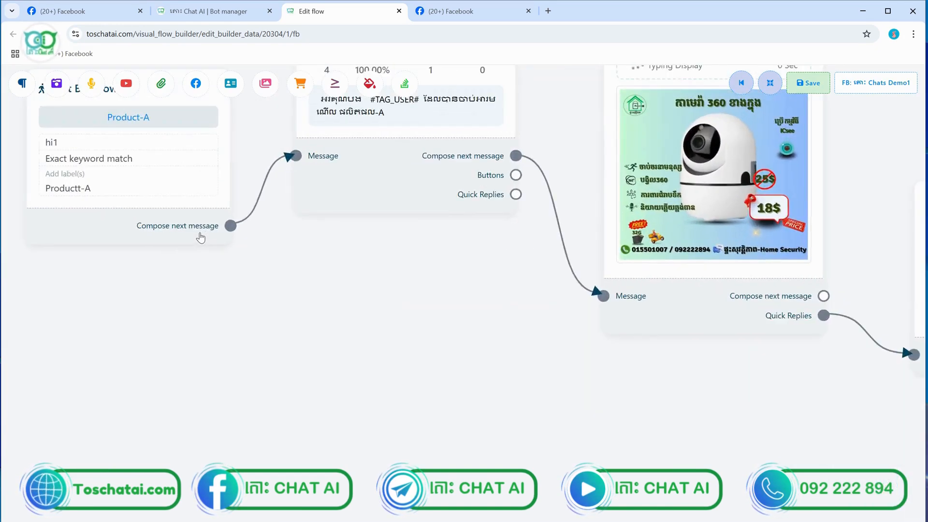
pyautogui.scroll(-5, 201, 237)
pyautogui.scroll(7, 164, 198)
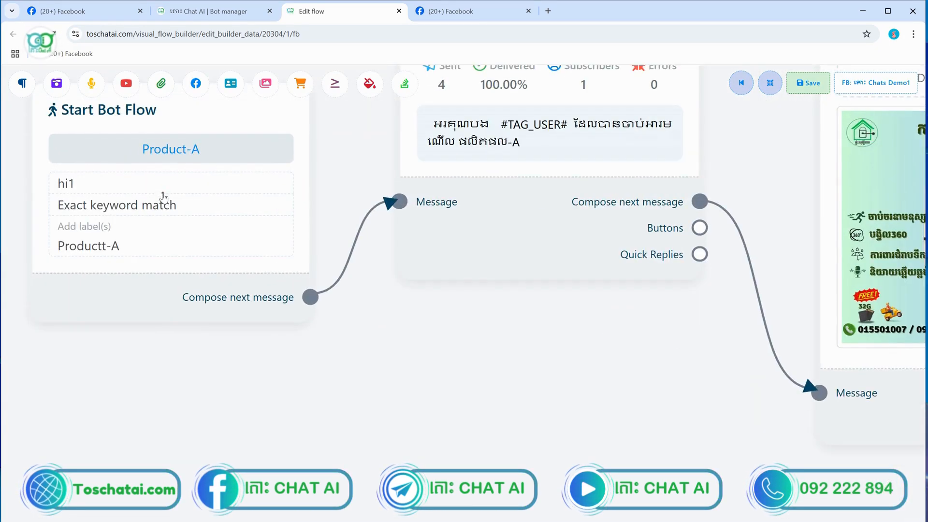
# Confirm the Start Bot Flow trigger (hi1, exact match, Productt-A) and save the flow
pyautogui.doubleClick(163, 199)
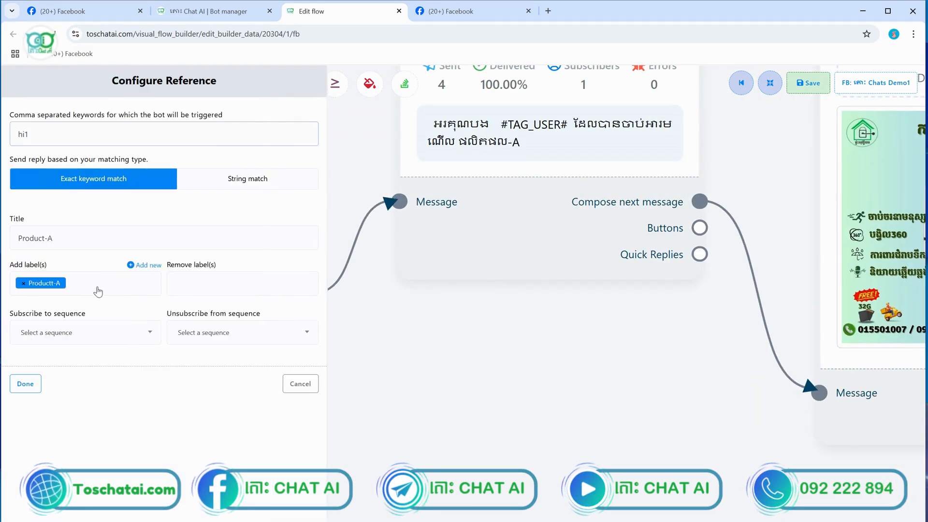
pyautogui.click(296, 383)
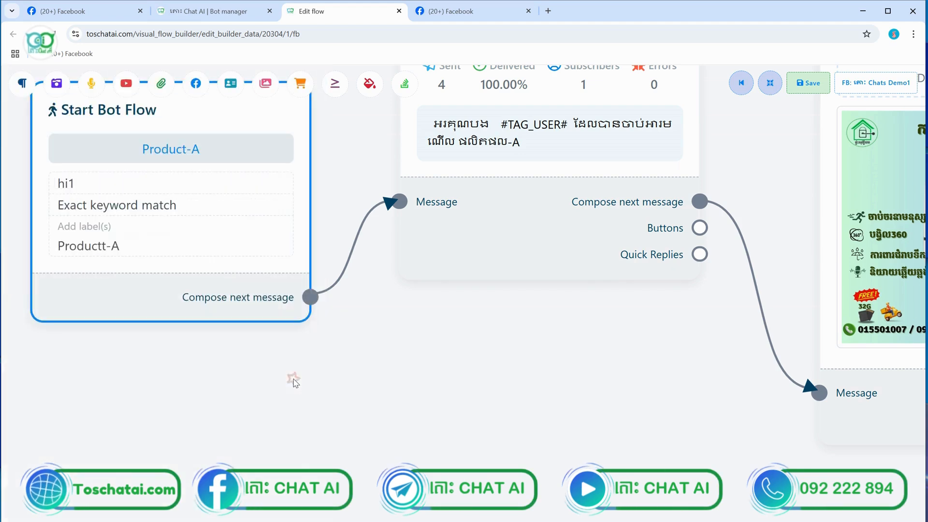
pyautogui.doubleClick(143, 247)
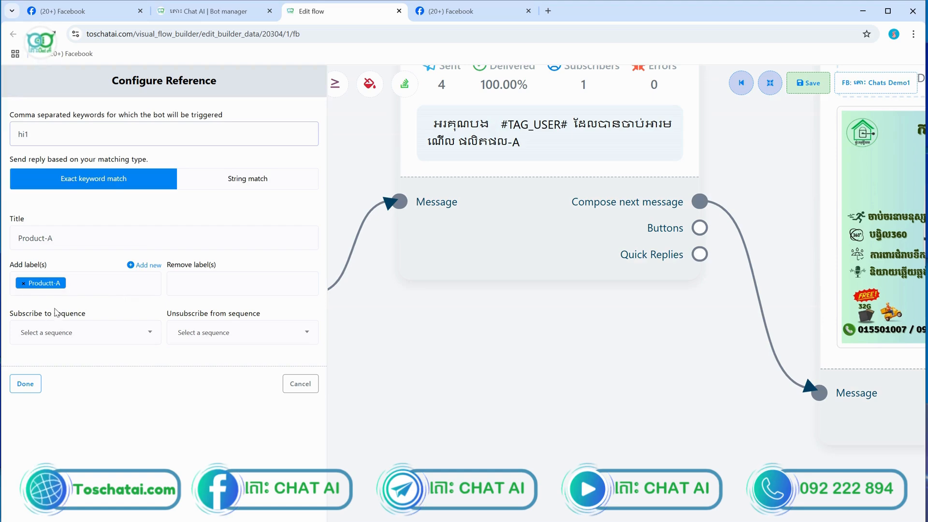
pyautogui.click(25, 384)
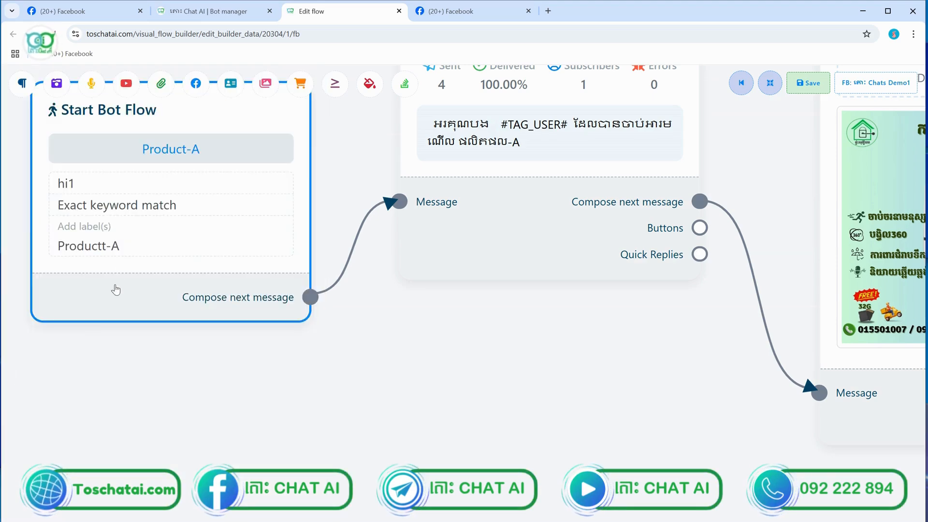
pyautogui.scroll(-5, 131, 214)
pyautogui.scroll(-5, 304, 317)
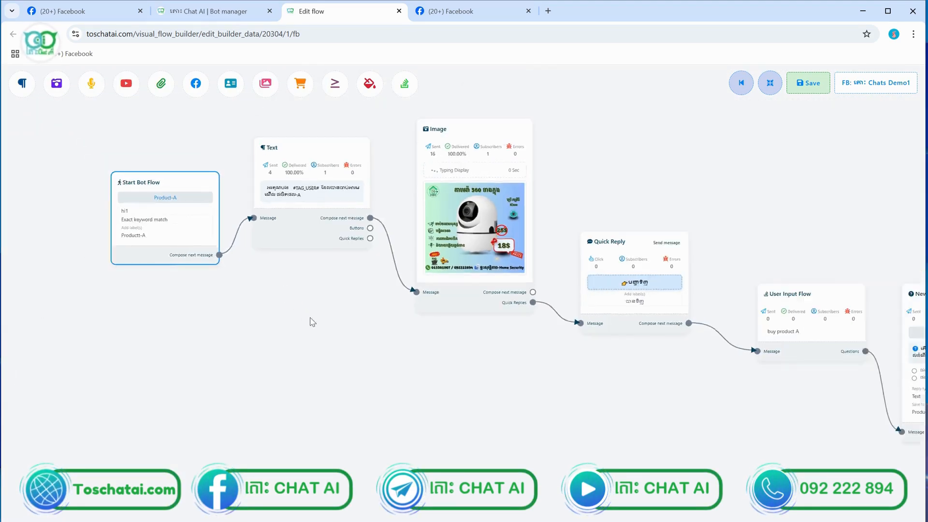
pyautogui.click(812, 89)
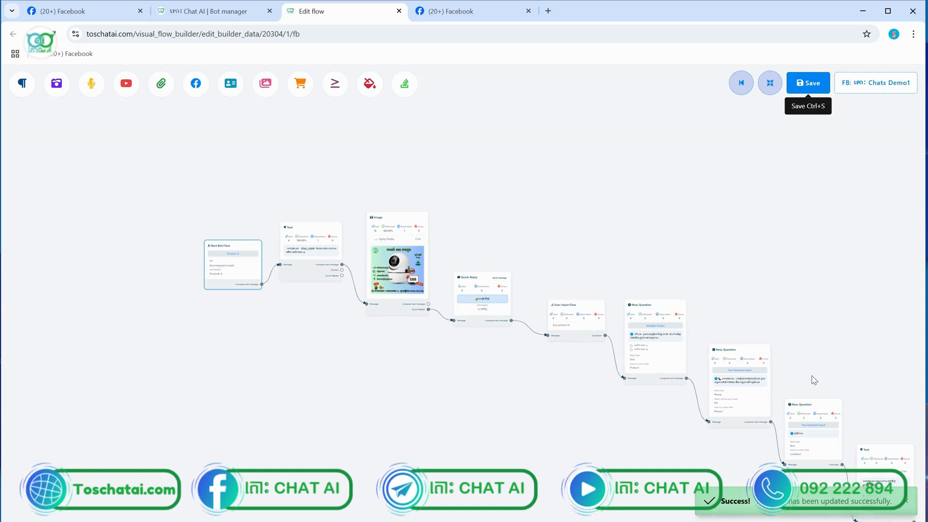
# Pan to the final Image node, save the other open flow, and return to Facebook
pyautogui.scroll(5, 814, 380)
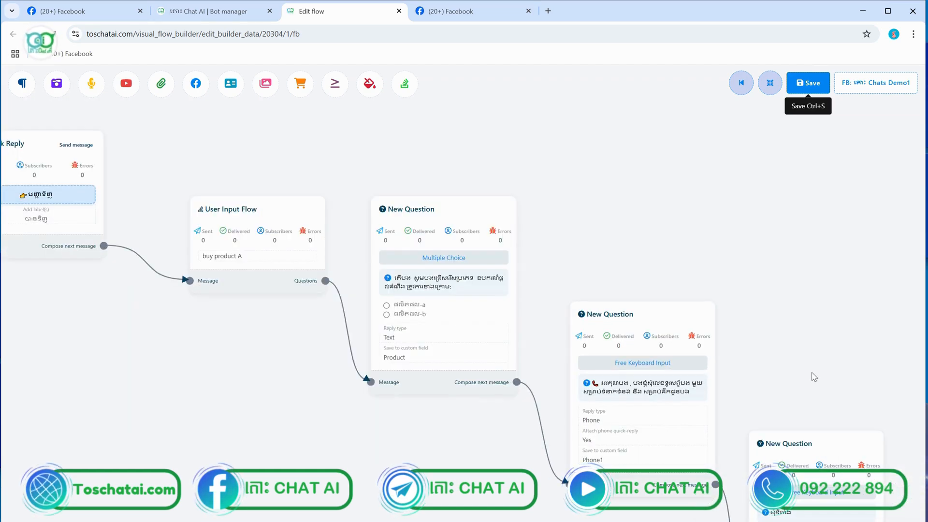
pyautogui.scroll(-5, 815, 377)
pyautogui.moveTo(634, 232); pyautogui.dragTo(492, 172)
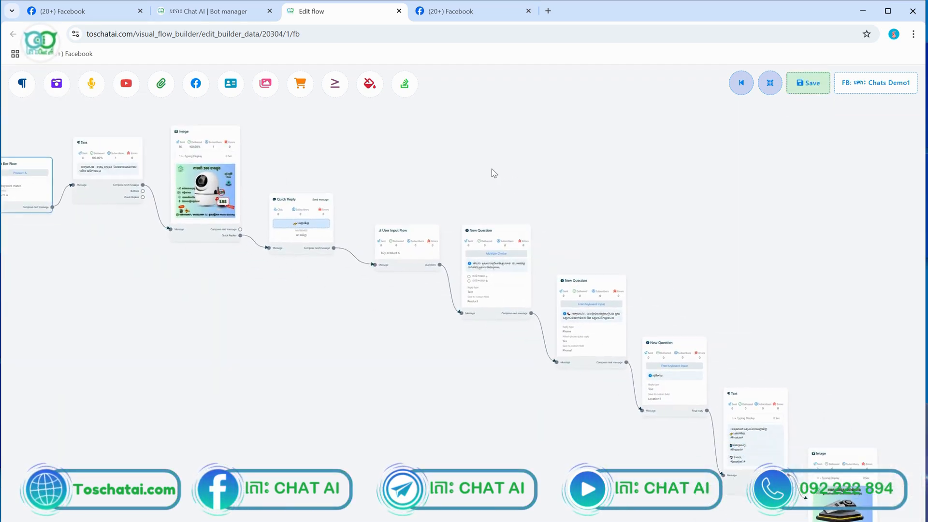
pyautogui.moveTo(743, 269); pyautogui.dragTo(677, 252)
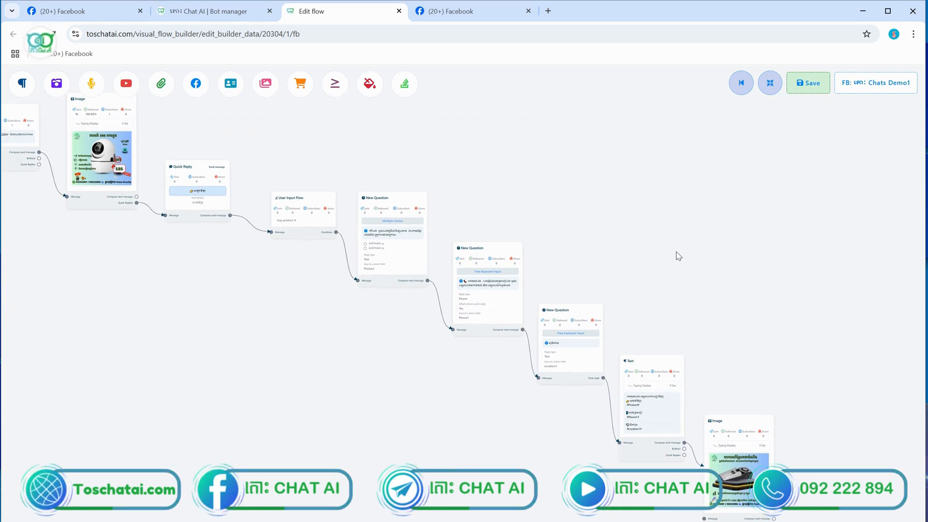
pyautogui.click(817, 90)
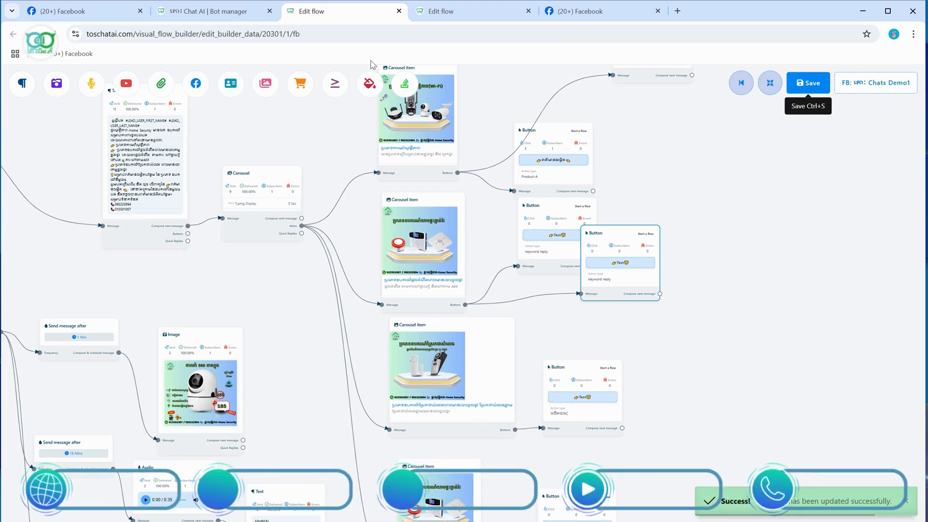
pyautogui.click(63, 13)
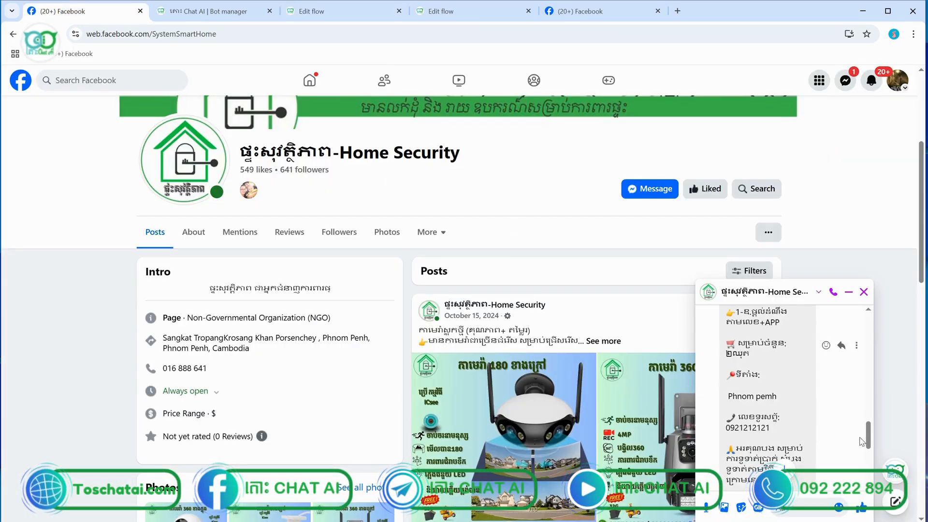
# Replace the mistyped Khmer text with 'hi' and send it in the Messenger chat
pyautogui.moveTo(868, 441); pyautogui.dragTo(869, 390)
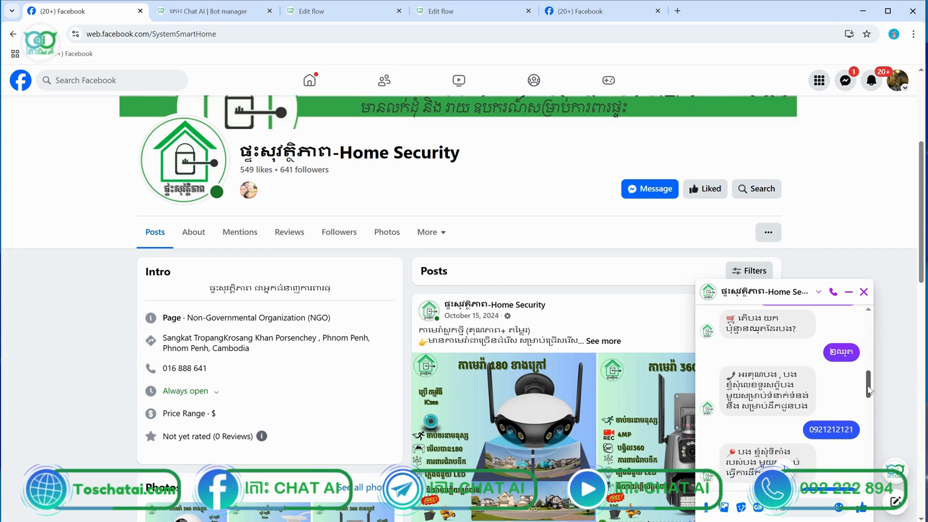
pyautogui.scroll(-5, 869, 390)
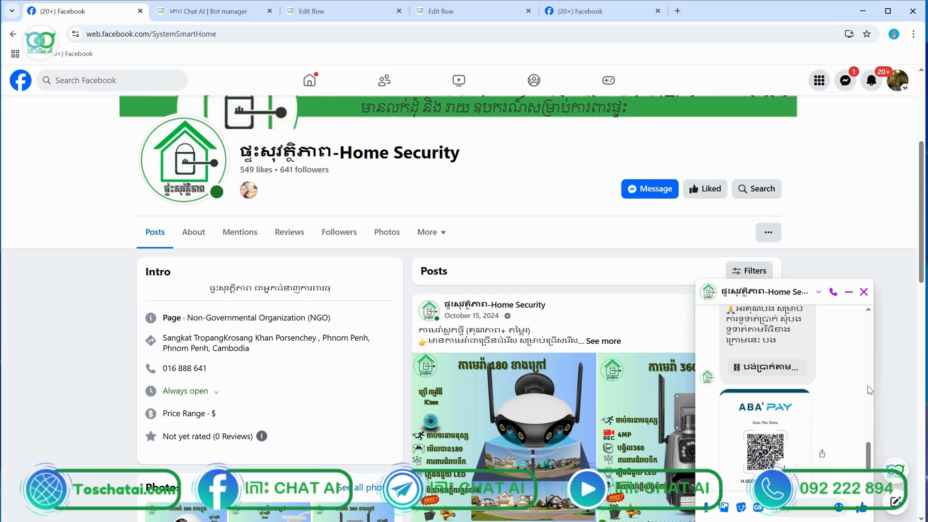
pyautogui.scroll(3, 870, 390)
pyautogui.scroll(1, 768, 369)
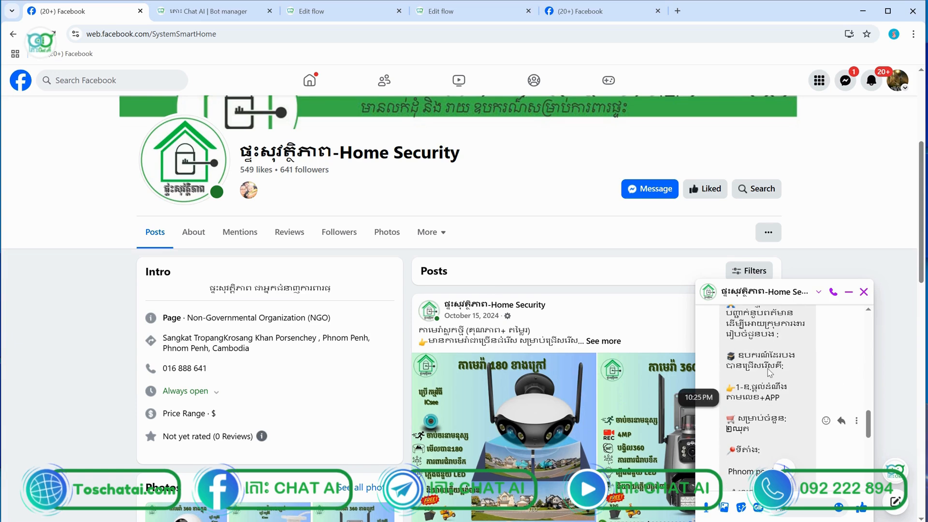
pyautogui.scroll(-3, 768, 369)
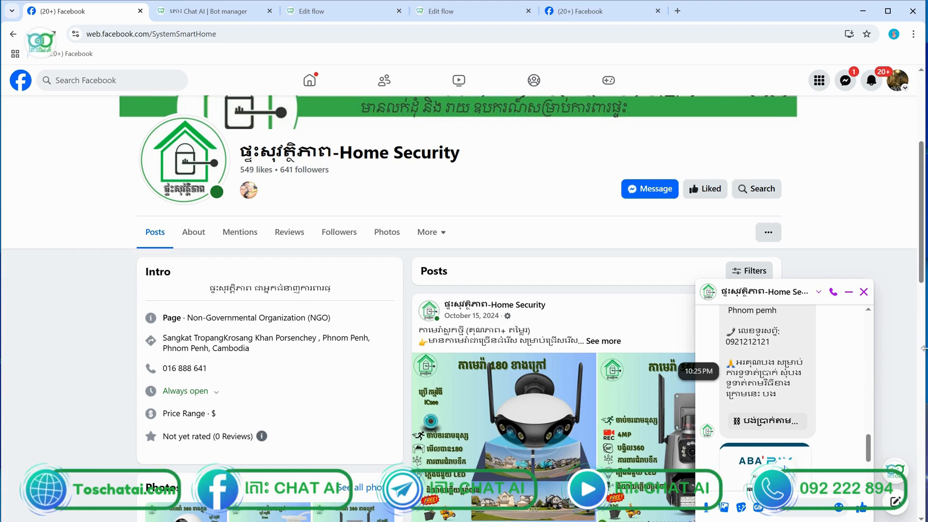
pyautogui.click(823, 505)
pyautogui.write('ហិ')
pyautogui.press('BackSpace')
pyautogui.press('BackSpace')
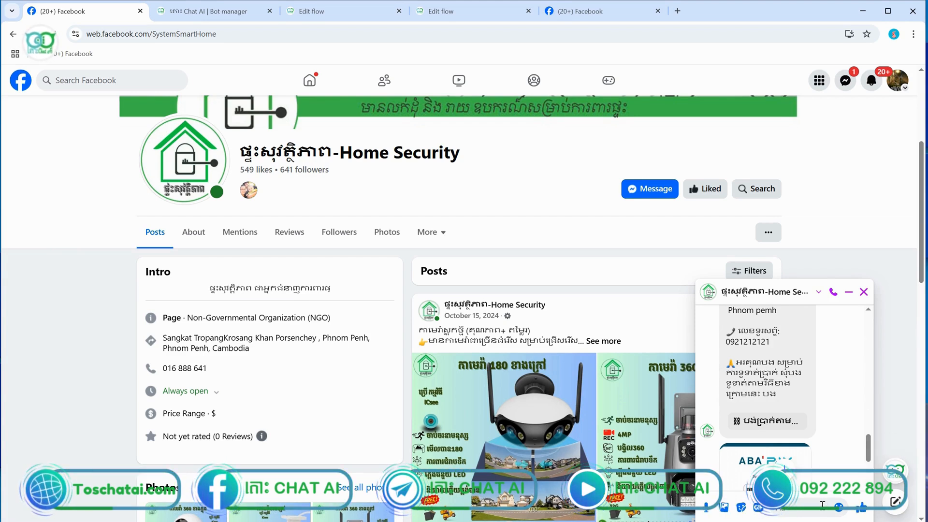
pyautogui.write('hi')
pyautogui.press('Return')
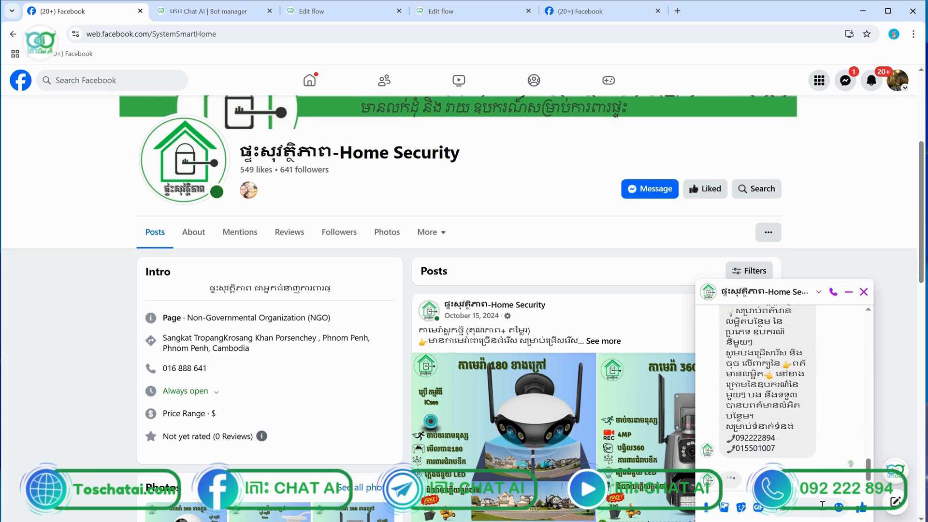
# Advance the product carousel to the last card and request its details via quick reply
pyautogui.scroll(6, 790, 411)
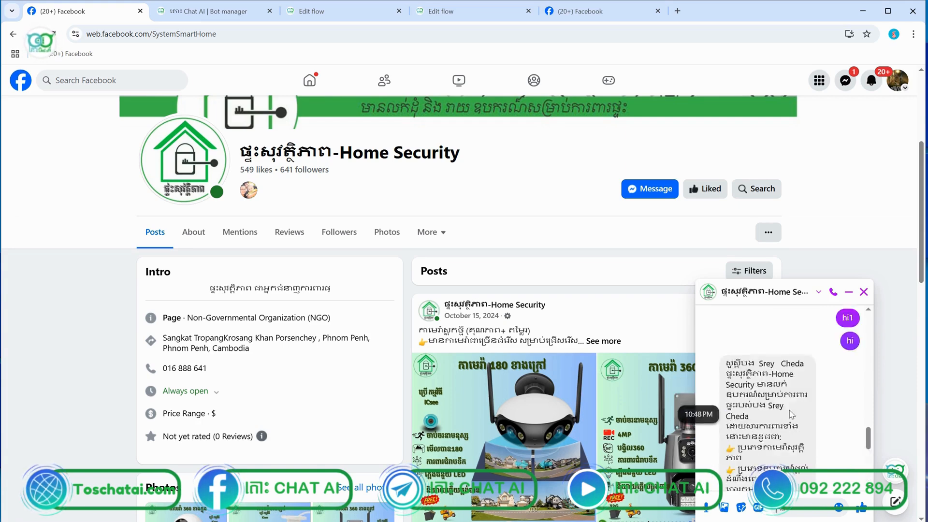
pyautogui.scroll(-3, 790, 410)
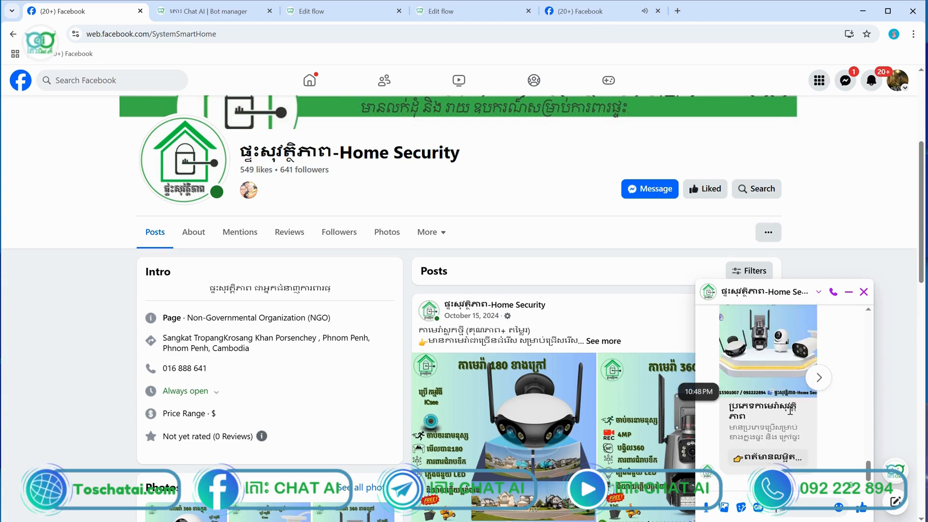
pyautogui.click(819, 379)
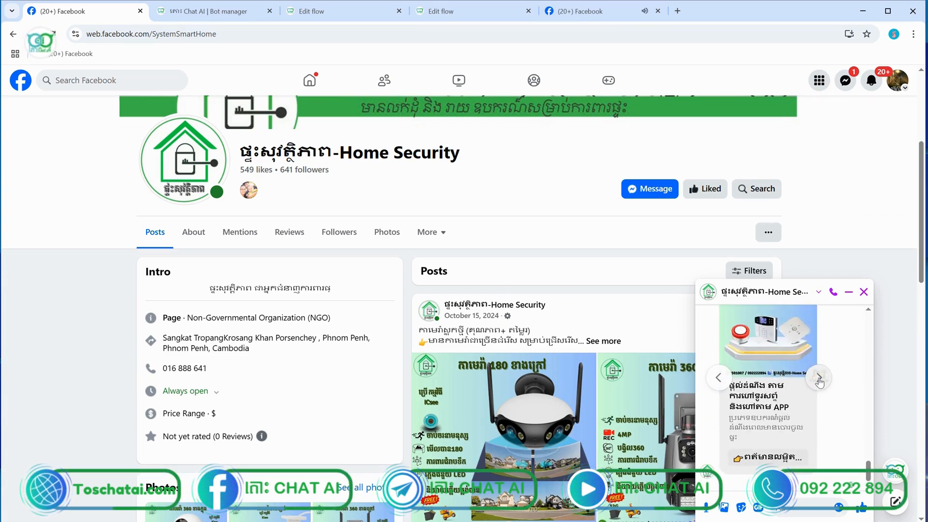
pyautogui.click(819, 379)
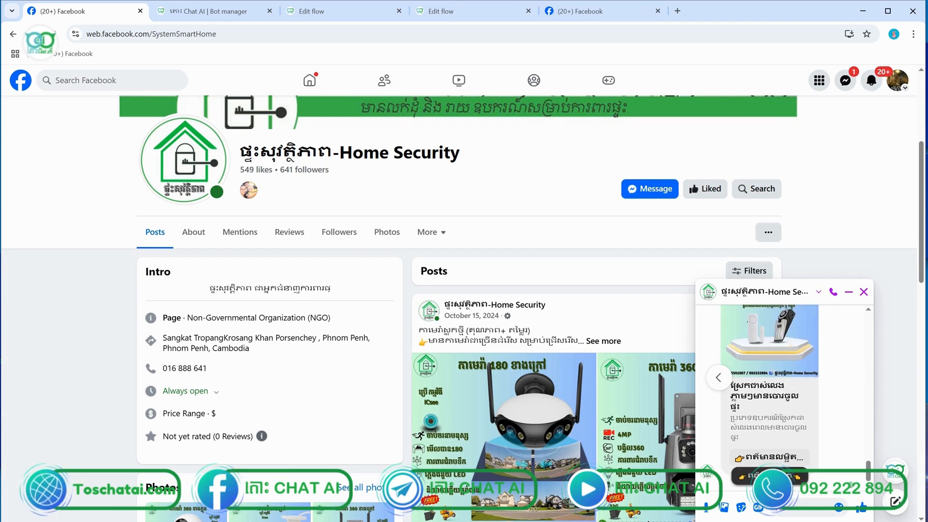
pyautogui.click(769, 458)
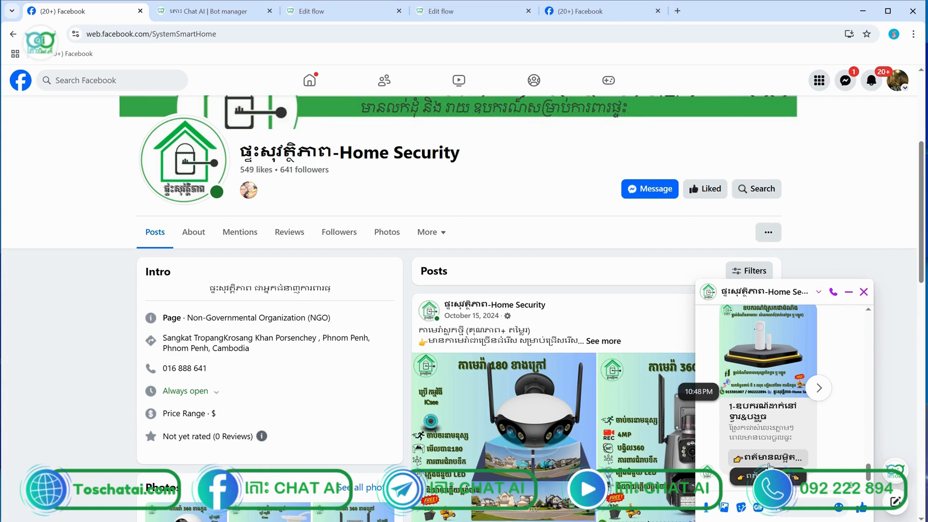
pyautogui.click(769, 465)
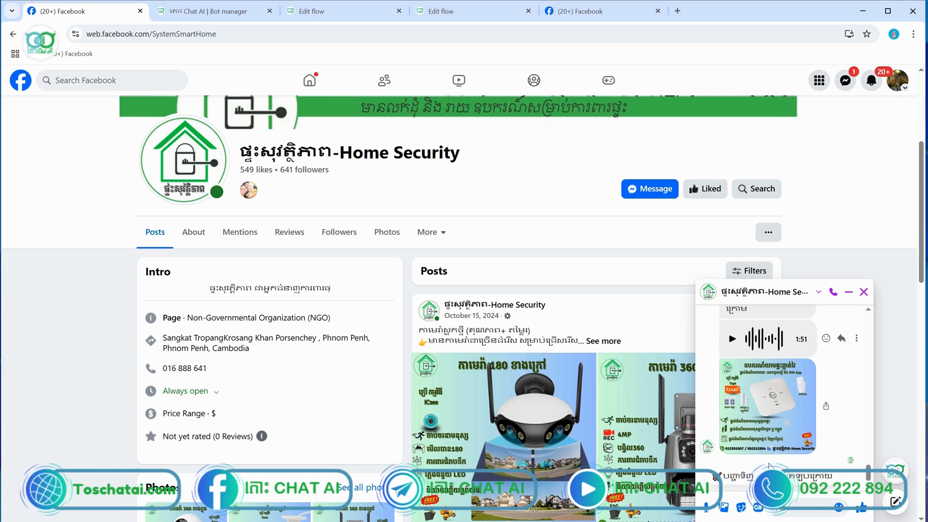
# Order the second product option with a quantity of one set (១ឈុត)
pyautogui.click(735, 477)
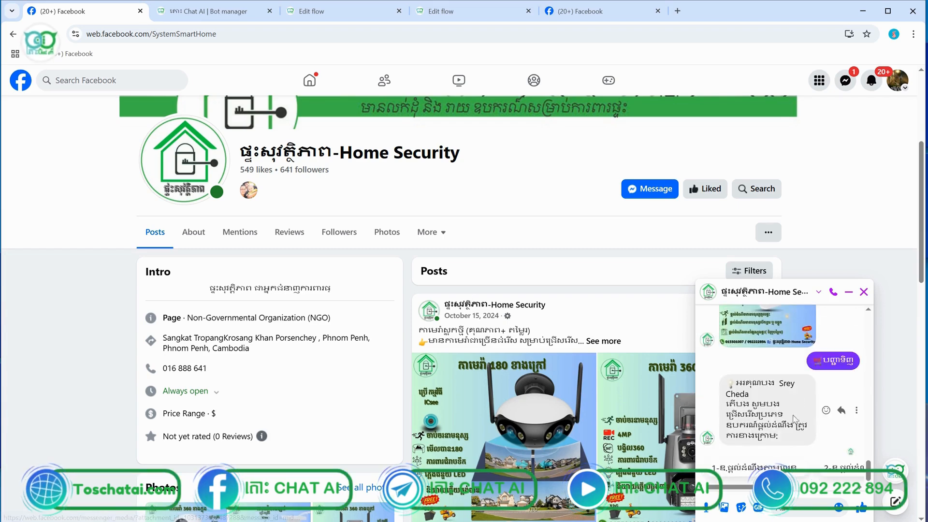
pyautogui.click(776, 464)
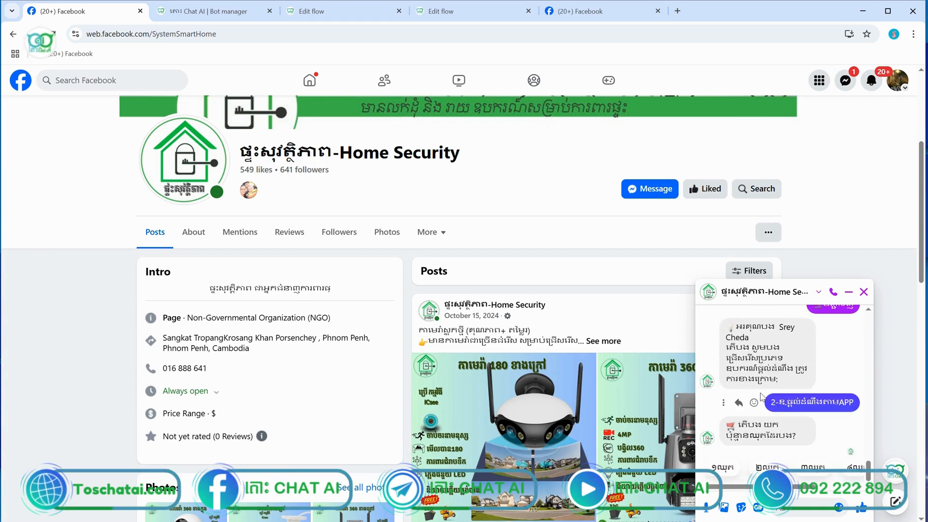
pyautogui.click(725, 468)
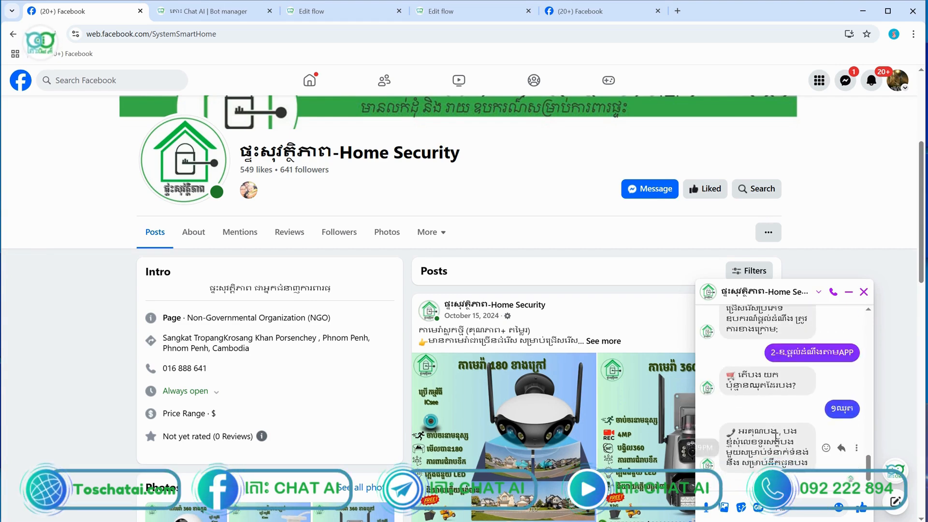
# Send a test phone number and test location text to the bot
pyautogui.click(800, 504)
pyautogui.write('0098765432')
pyautogui.press('Return')
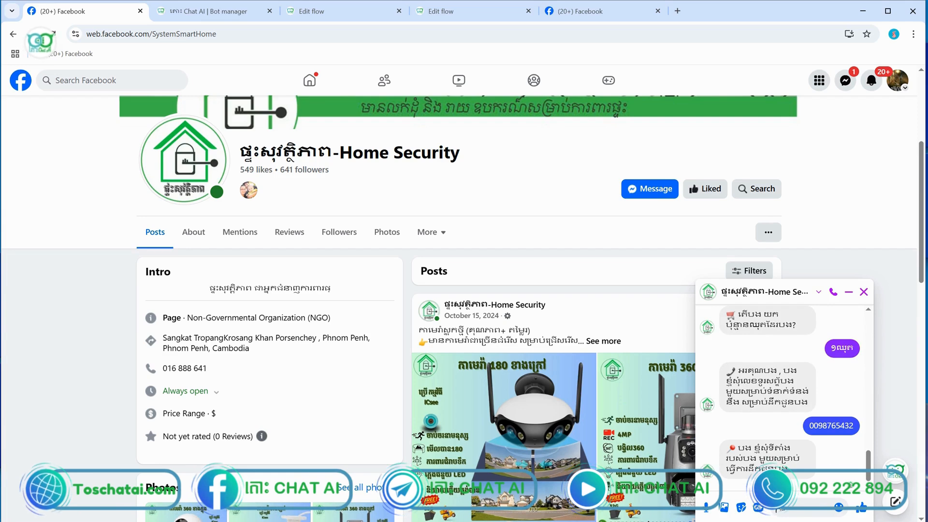
pyautogui.write('cjscsfcsdadaas')
pyautogui.press('Return')
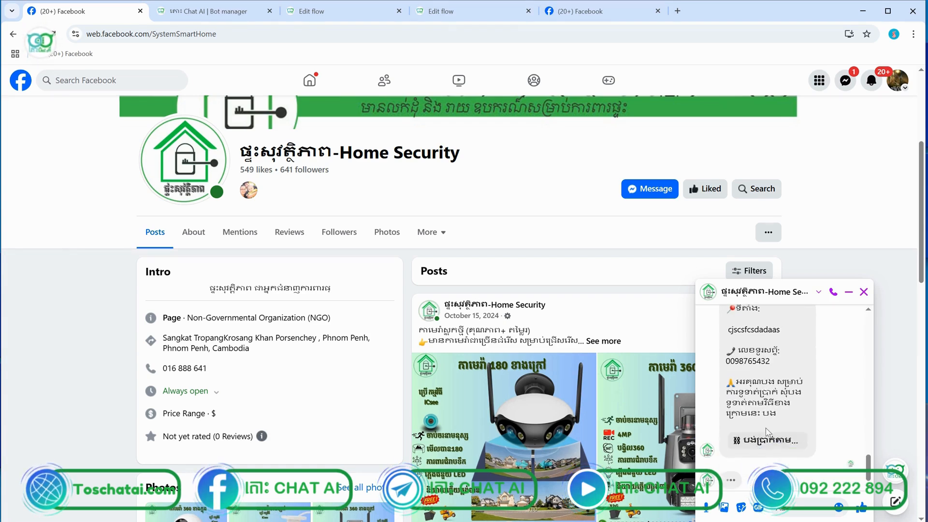
# Review the Khmer order summary and ABA PAY QR, then minimise the chat
pyautogui.scroll(3, 781, 406)
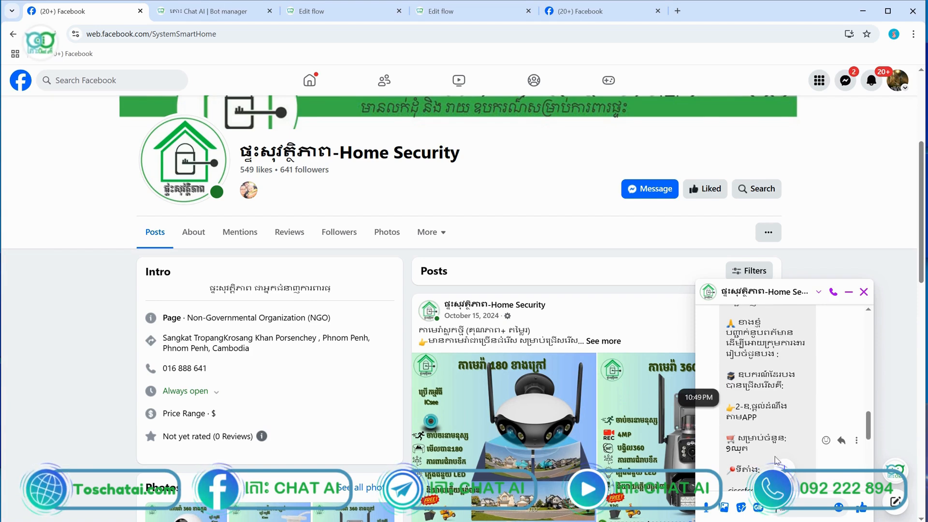
pyautogui.scroll(-4, 746, 454)
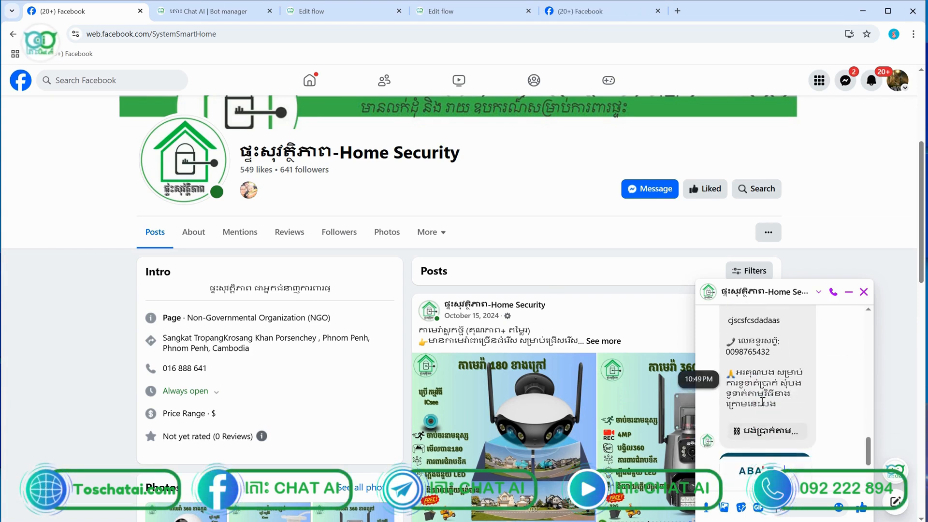
pyautogui.scroll(-3, 761, 404)
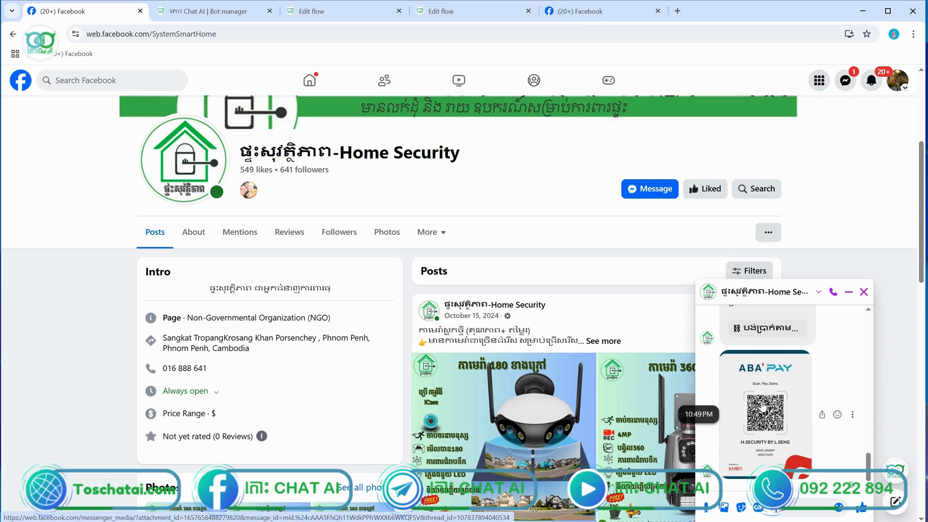
pyautogui.click(848, 292)
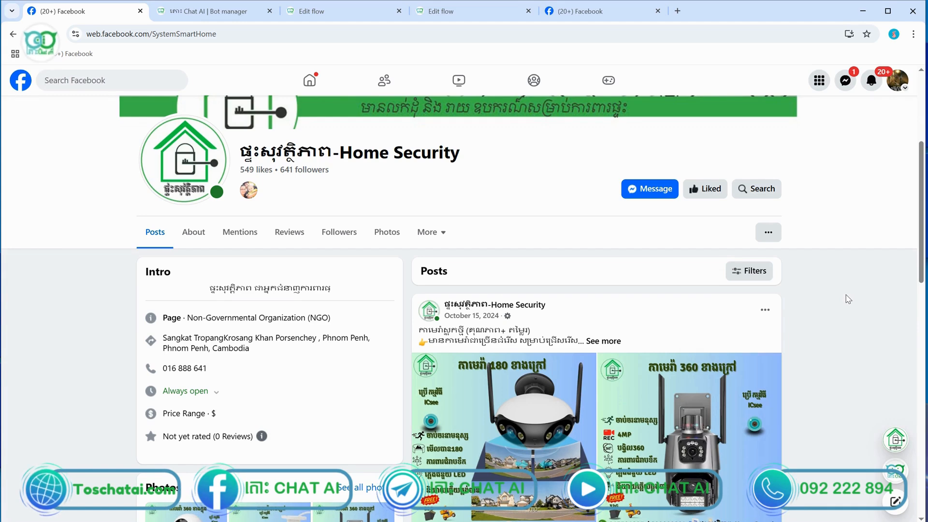